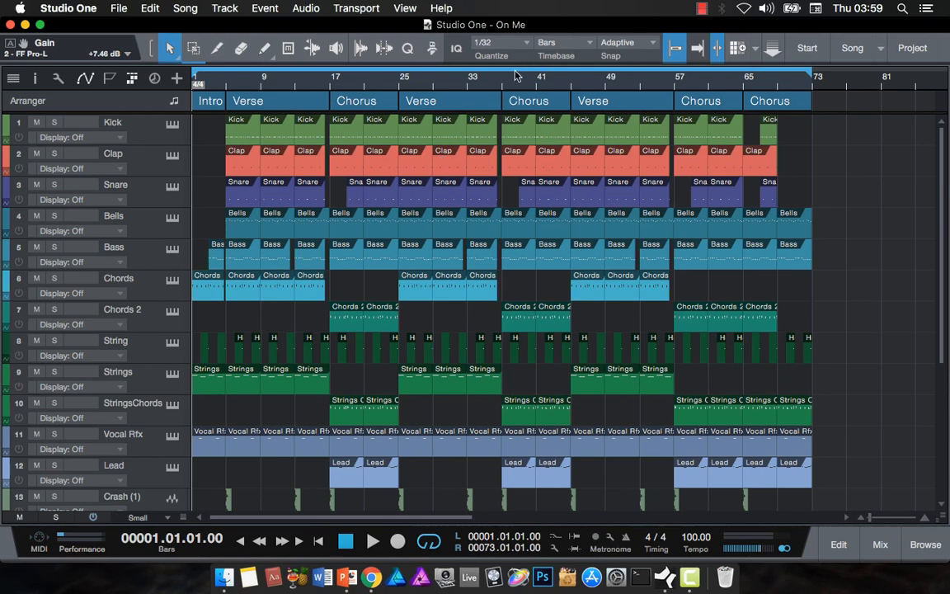
- Play the song from the start into the first chorus while looking over all the tracks, then stop and return to bar 1
{"action": "mouse_move", "coordinate": [517, 88]}
{"action": "left_mouse_down"}
{"action": "mouse_move", "coordinate": [520, 100]}
{"action": "mouse_move", "coordinate": [517, 90]}
{"action": "left_mouse_up"}
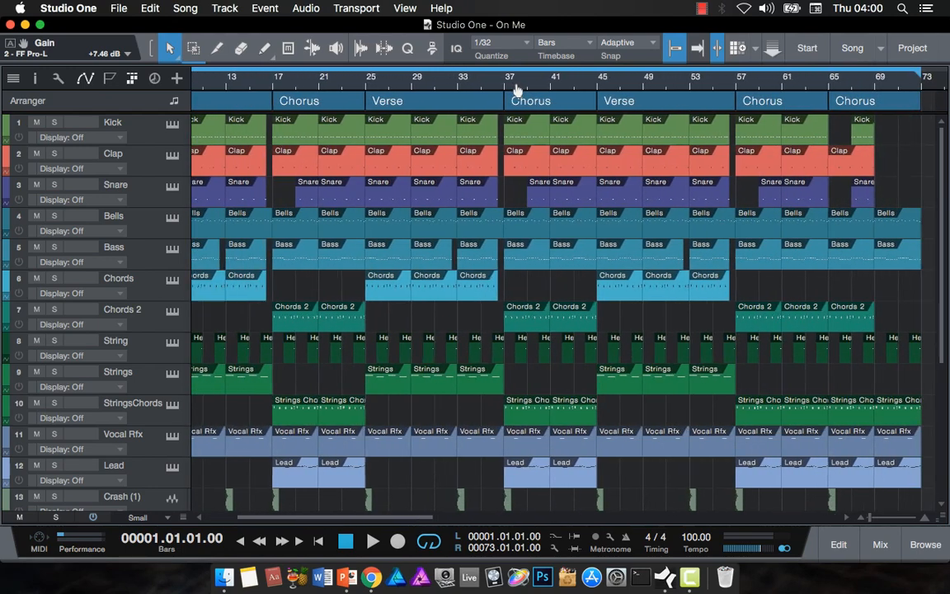
{"action": "scroll", "coordinate": [481, 150], "scroll_direction": "left", "scroll_amount": 5}
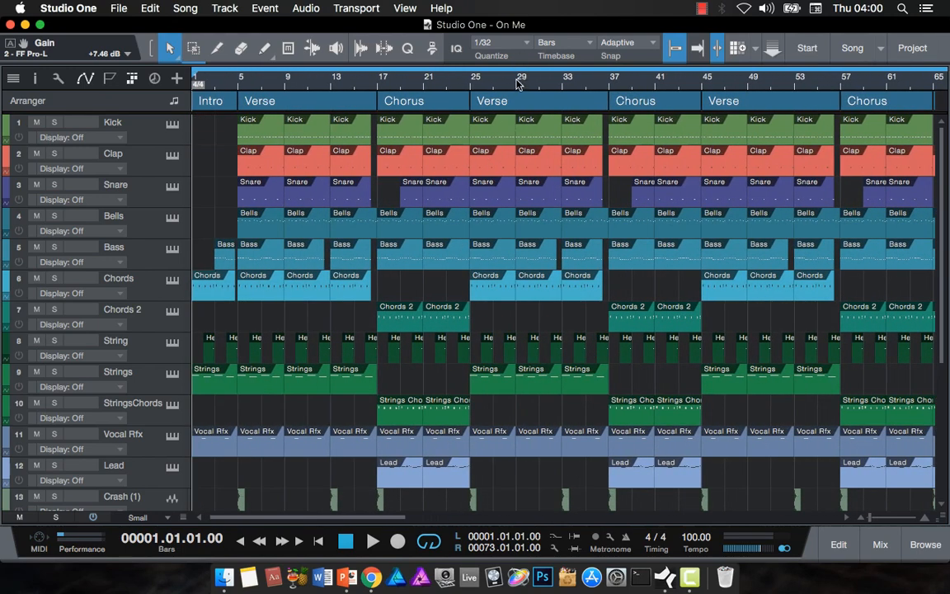
{"action": "left_click_drag", "start_coordinate": [518, 80], "coordinate": [517, 84]}
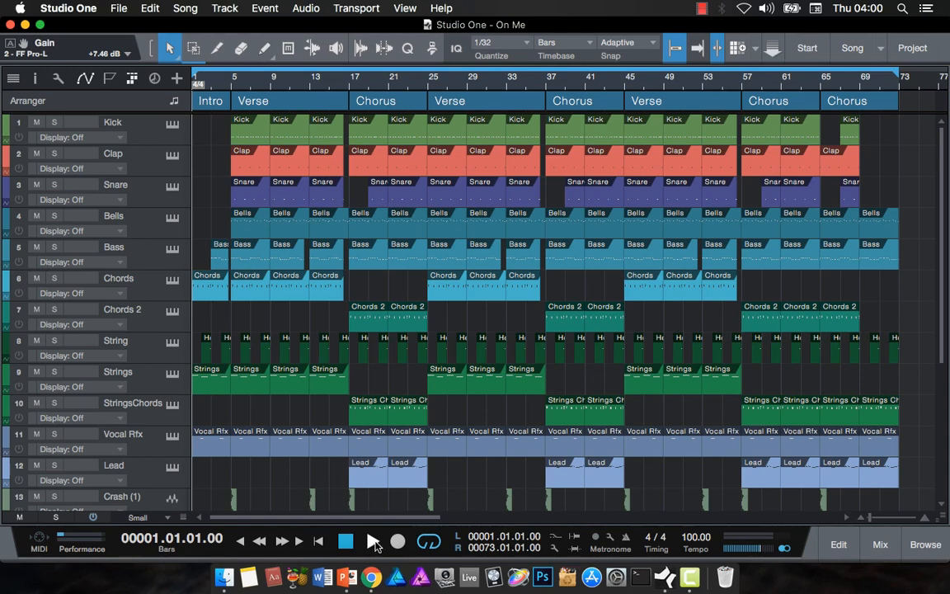
{"action": "left_click", "coordinate": [373, 541]}
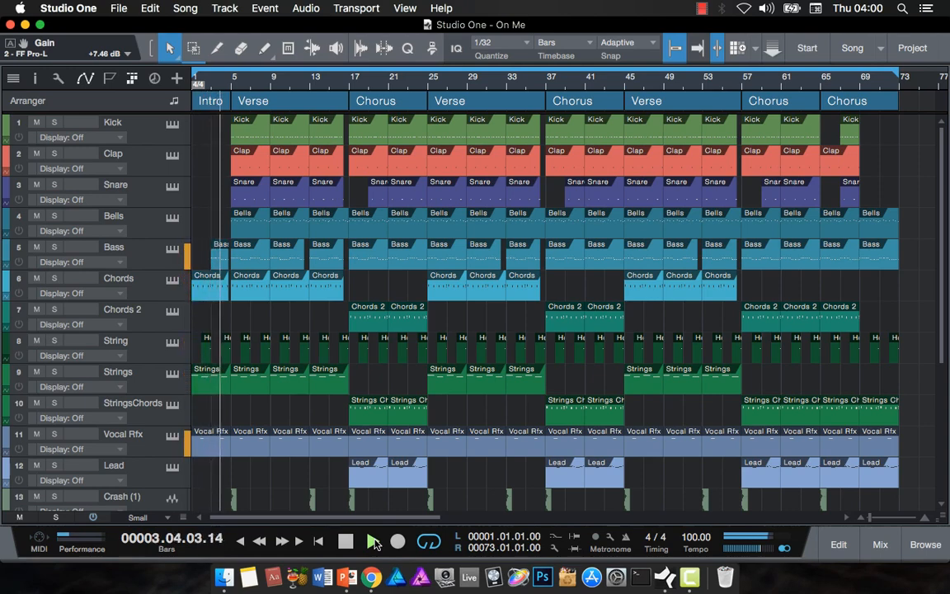
{"action": "scroll", "coordinate": [419, 493], "scroll_direction": "down", "scroll_amount": 5}
{"action": "scroll", "coordinate": [420, 493], "scroll_direction": "down", "scroll_amount": 2}
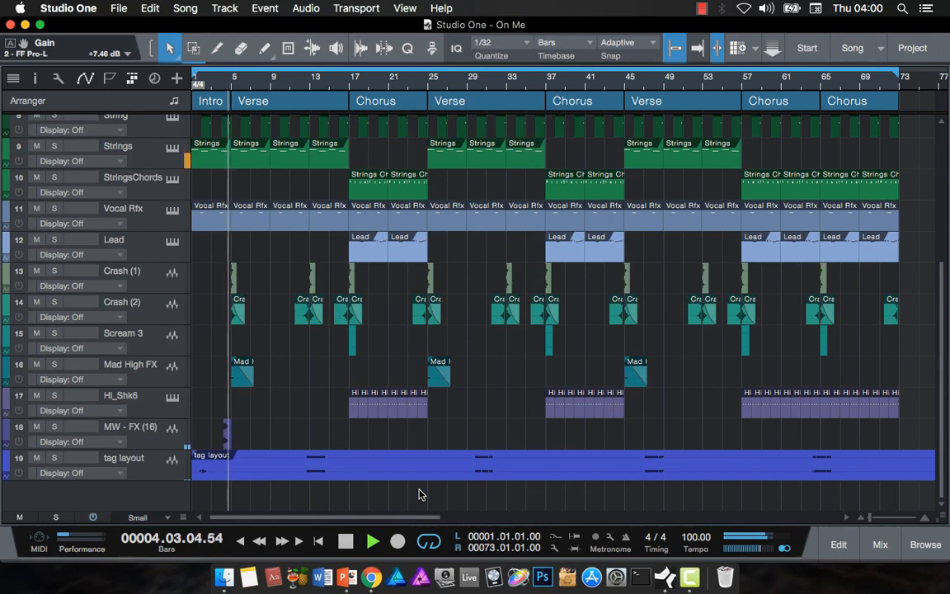
{"action": "scroll", "coordinate": [419, 494], "scroll_direction": "up", "scroll_amount": 6}
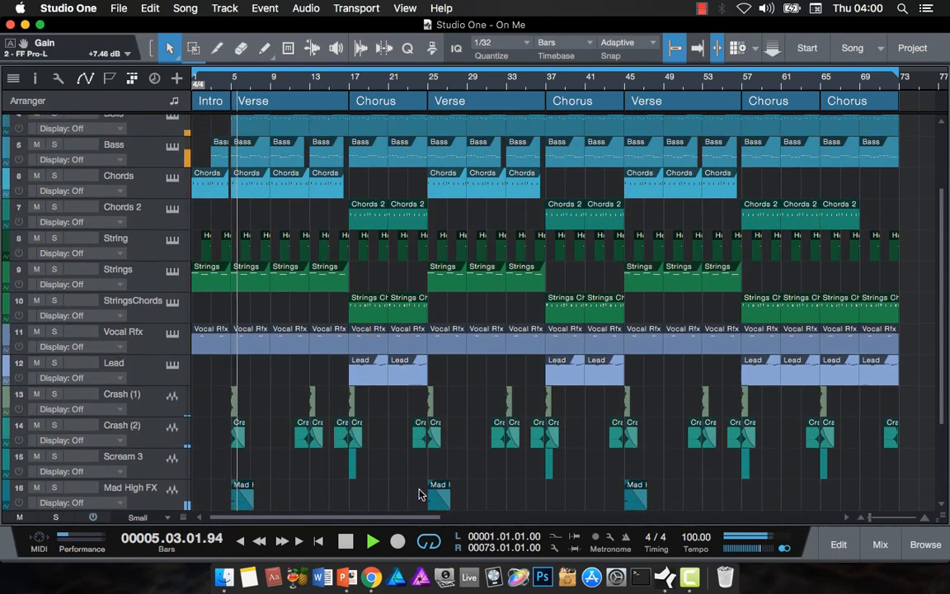
{"action": "scroll", "coordinate": [419, 493], "scroll_direction": "down", "scroll_amount": 3}
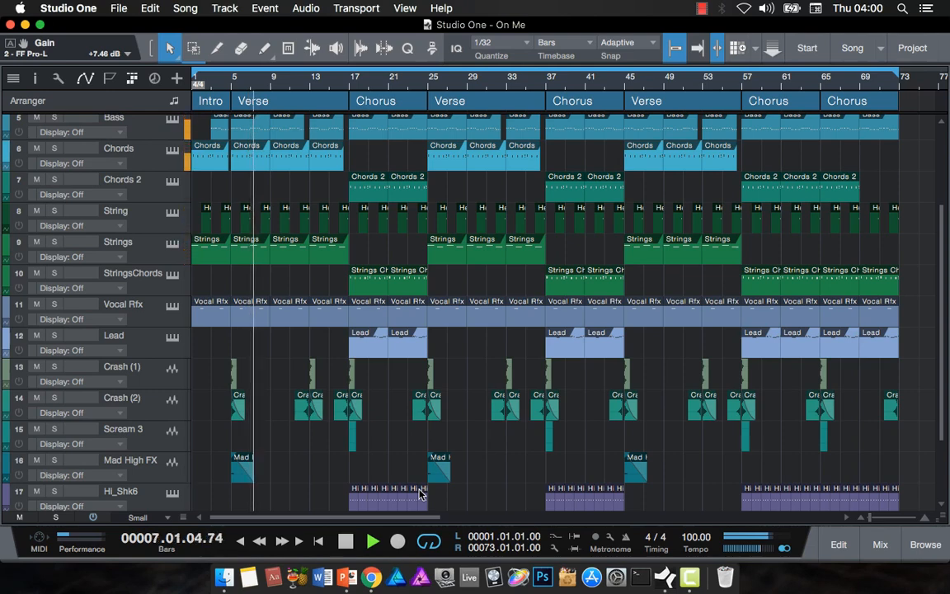
{"action": "scroll", "coordinate": [419, 493], "scroll_direction": "down", "scroll_amount": 3}
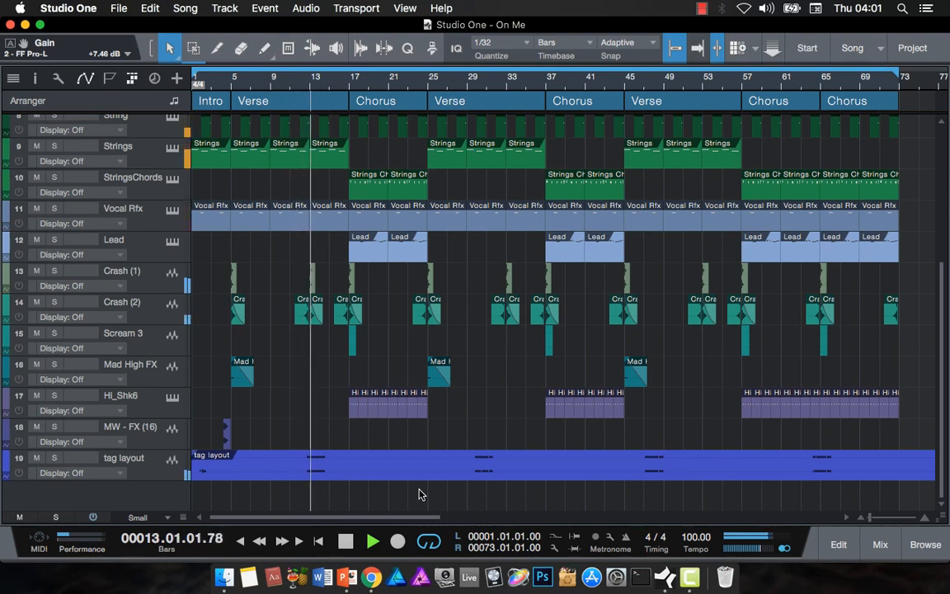
{"action": "scroll", "coordinate": [420, 494], "scroll_direction": "up", "scroll_amount": 3}
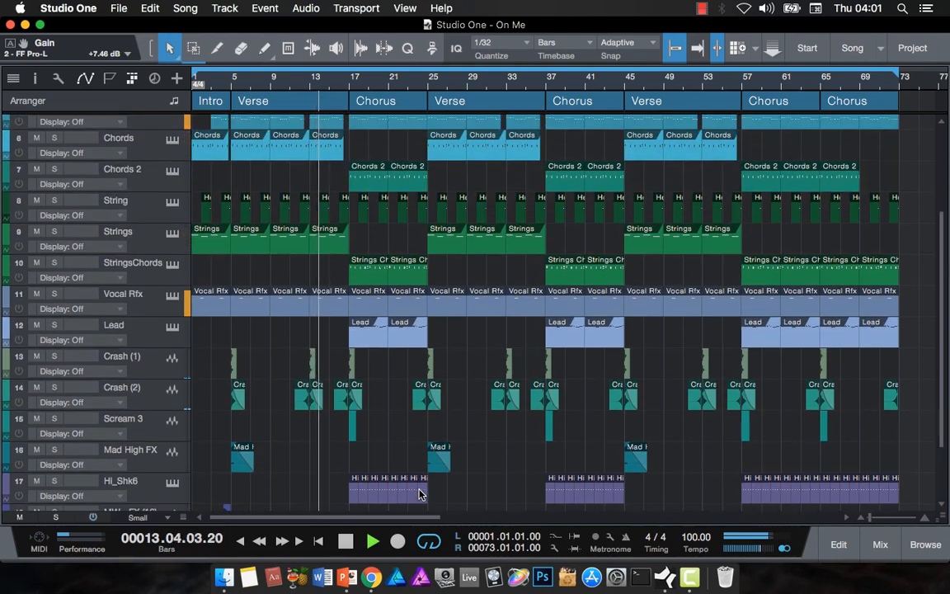
{"action": "scroll", "coordinate": [419, 493], "scroll_direction": "down", "scroll_amount": 1}
{"action": "scroll", "coordinate": [419, 493], "scroll_direction": "up", "scroll_amount": 3}
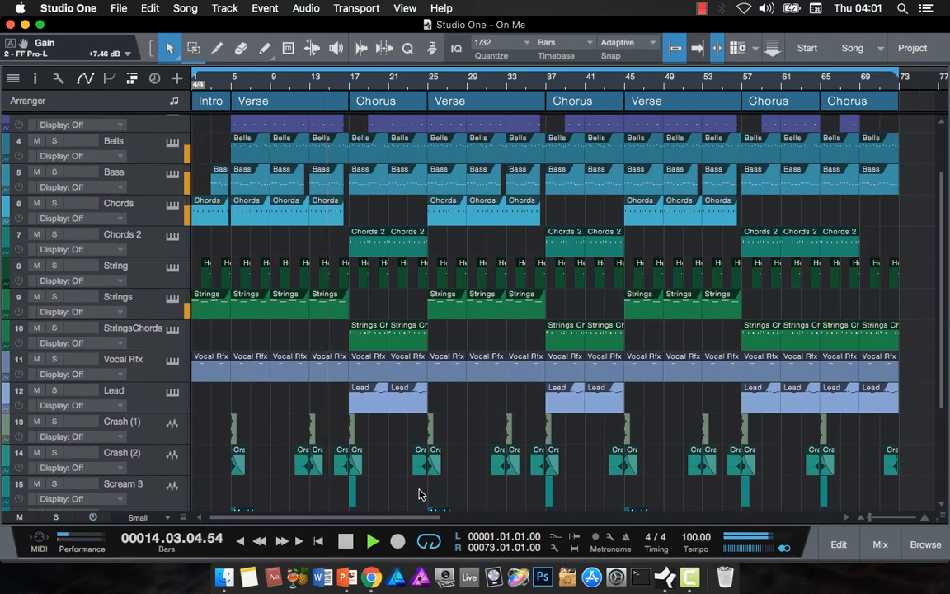
{"action": "scroll", "coordinate": [419, 494], "scroll_direction": "up", "scroll_amount": 3}
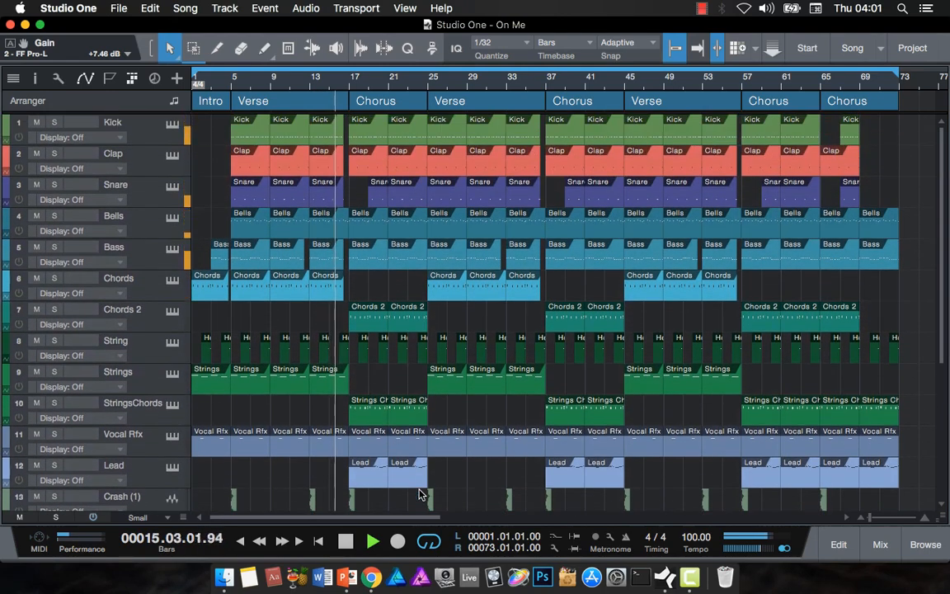
{"action": "scroll", "coordinate": [419, 493], "scroll_direction": "down", "scroll_amount": 2}
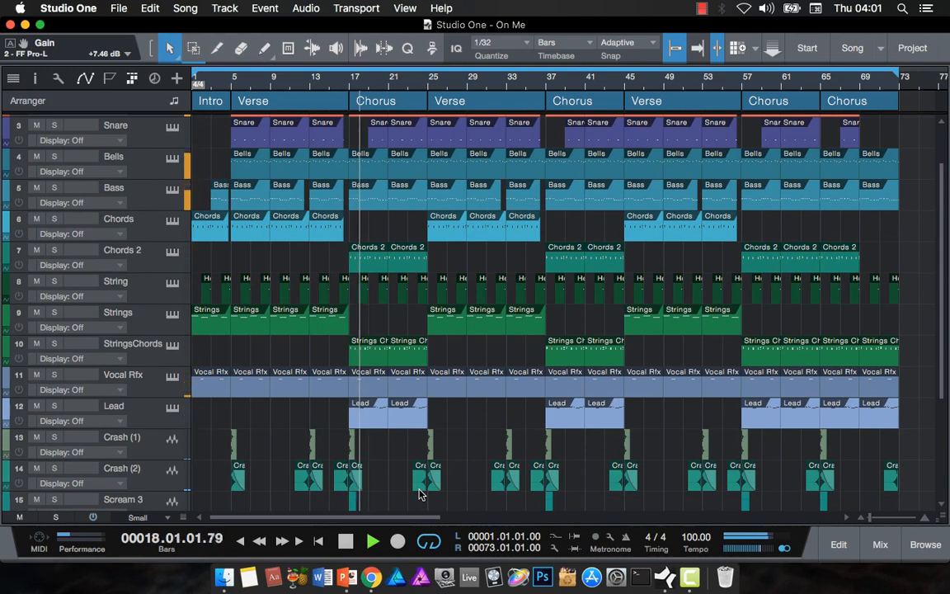
{"action": "scroll", "coordinate": [419, 493], "scroll_direction": "down", "scroll_amount": 1}
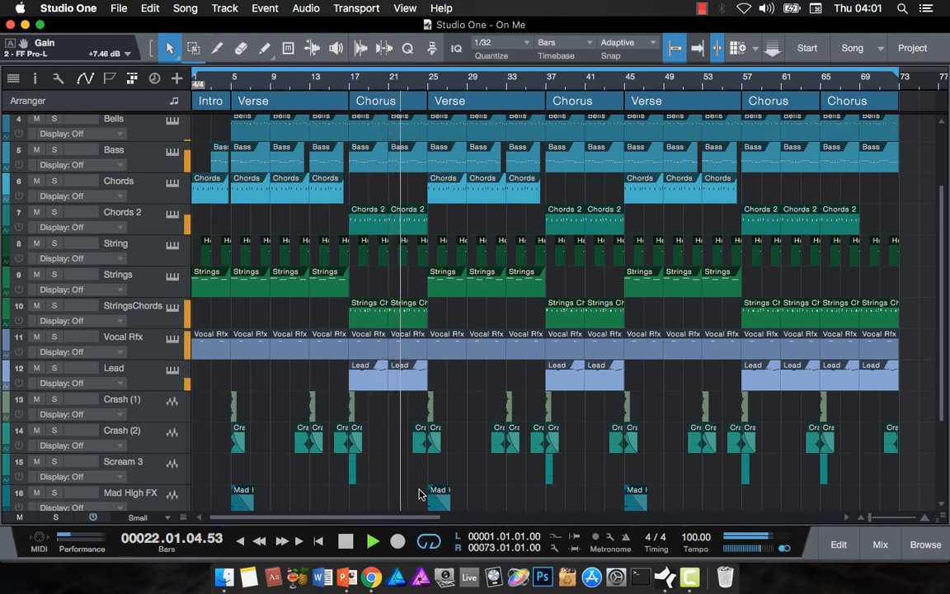
{"action": "key", "text": "space"}
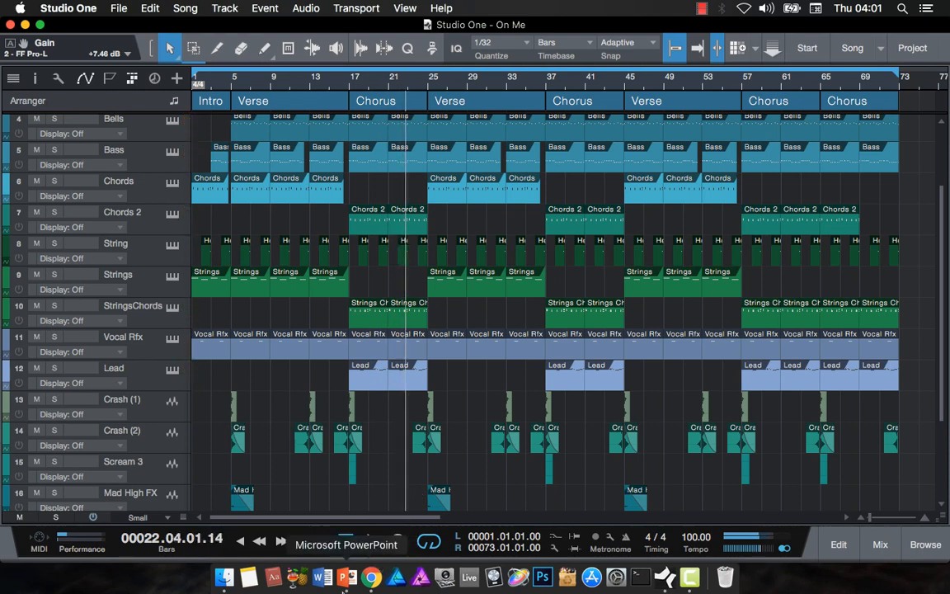
{"action": "left_click", "coordinate": [348, 541]}
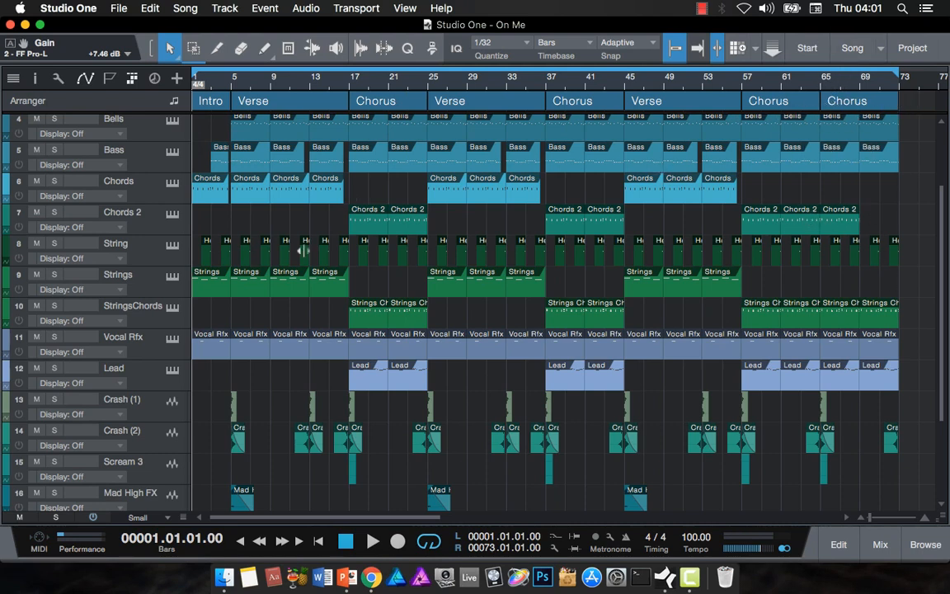
- Open the Kick track's instrument, audition a sound, review its sequencer and effects pages, and close it
{"action": "scroll", "coordinate": [283, 234], "scroll_direction": "up", "scroll_amount": 3}
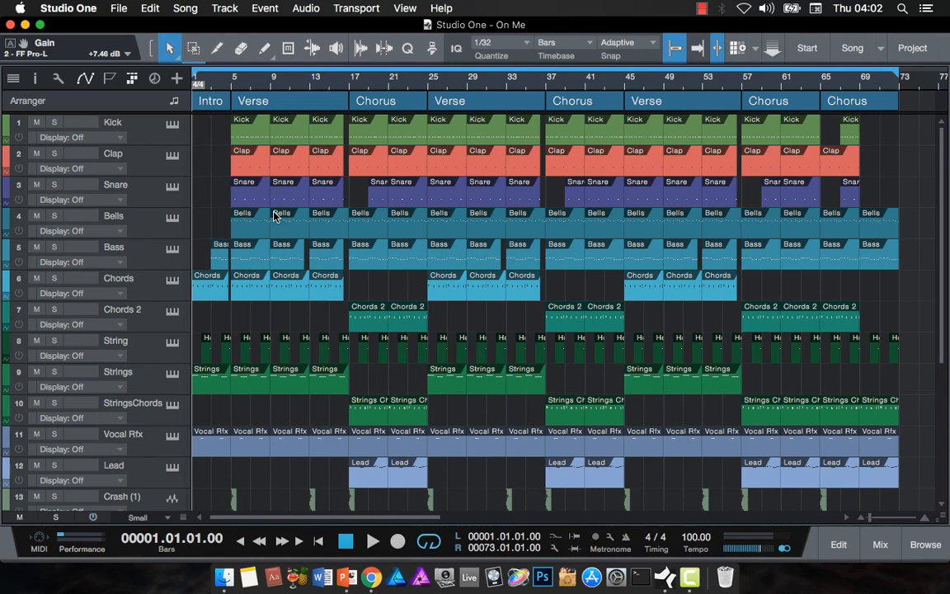
{"action": "left_click", "coordinate": [171, 128]}
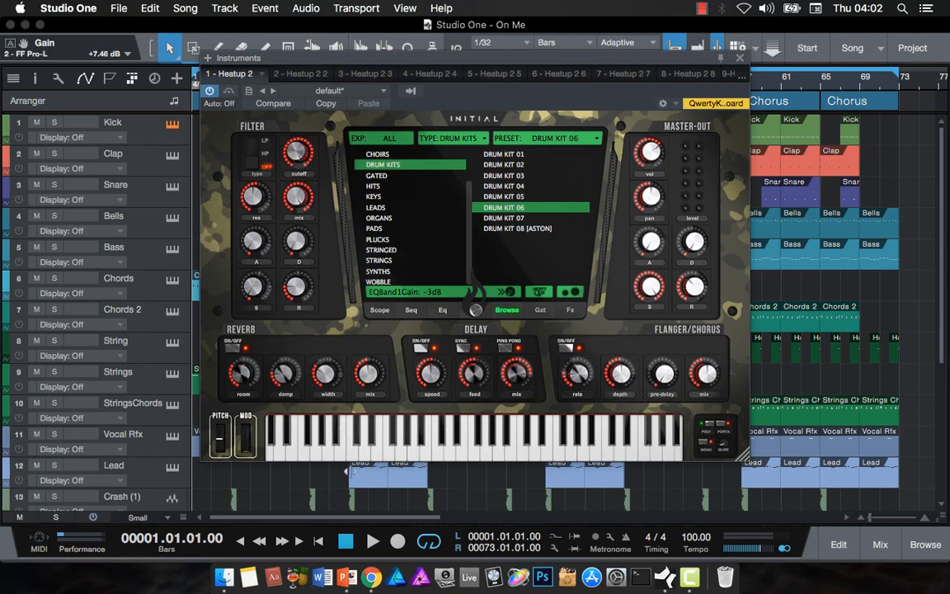
{"action": "left_click", "coordinate": [297, 452]}
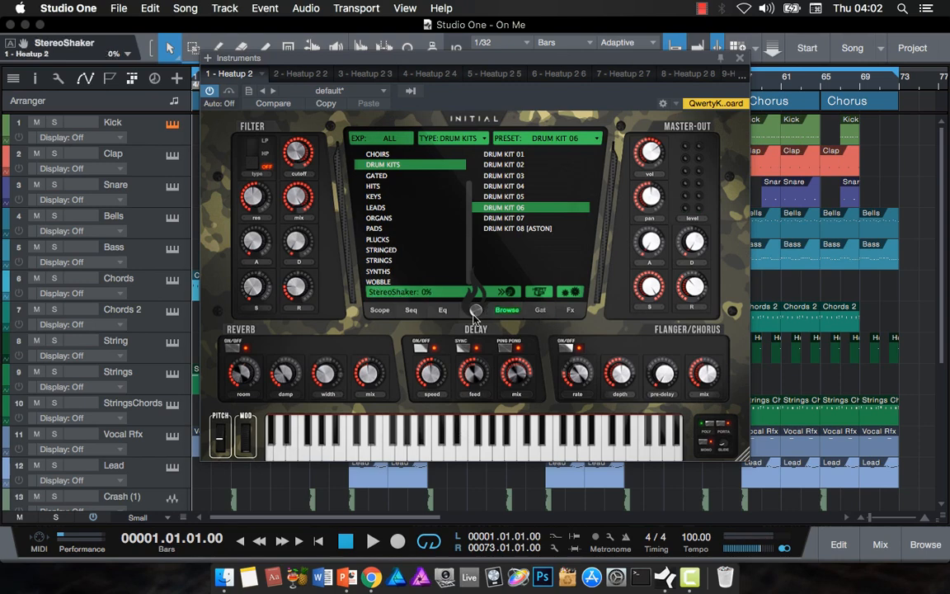
{"action": "left_click", "coordinate": [413, 314]}
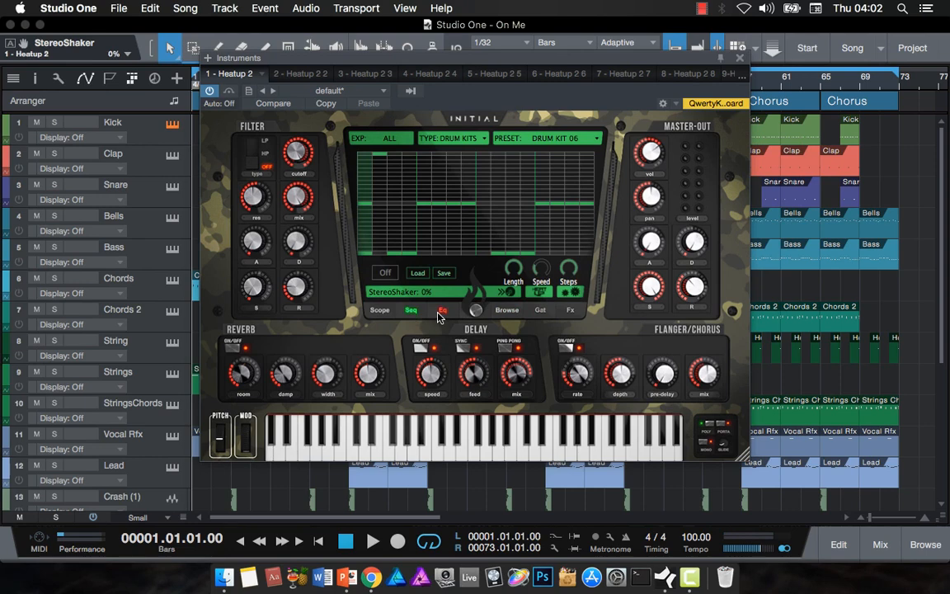
{"action": "left_click", "coordinate": [570, 311]}
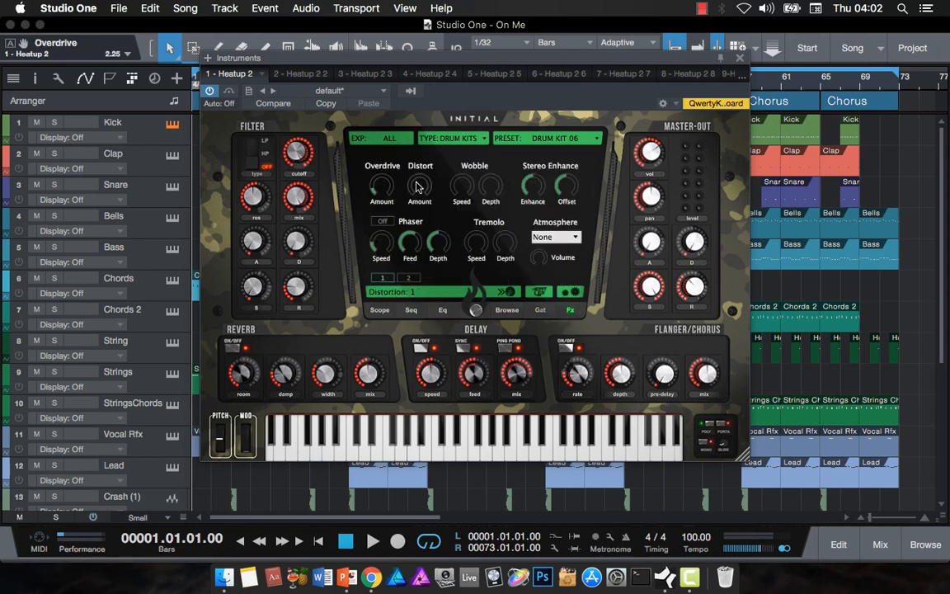
{"action": "left_click", "coordinate": [740, 57]}
- Solo the Kick track and play its first verse pattern from bar 5 with its notes open in the editor
{"action": "left_click", "coordinate": [231, 80]}
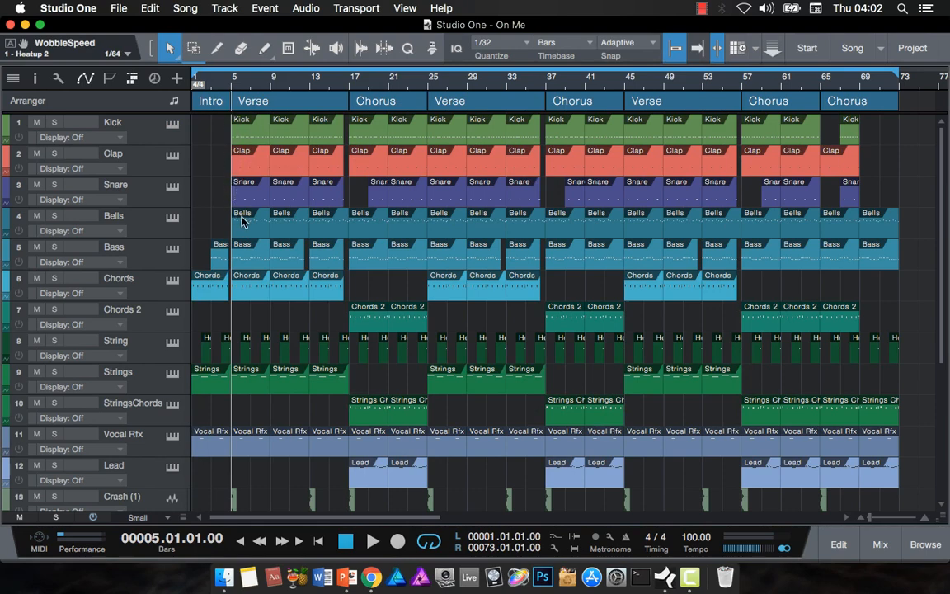
{"action": "left_click", "coordinate": [53, 122]}
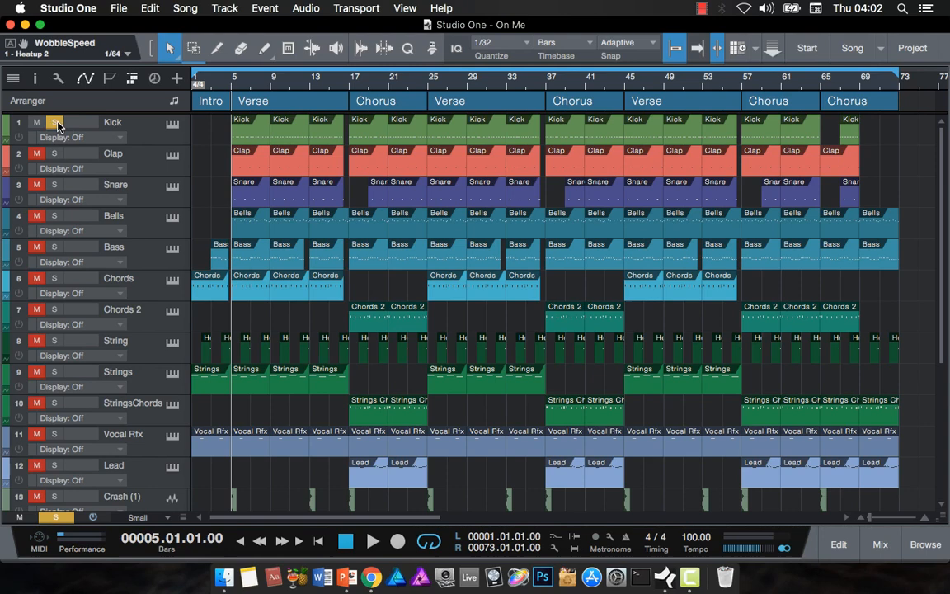
{"action": "double_click", "coordinate": [255, 138]}
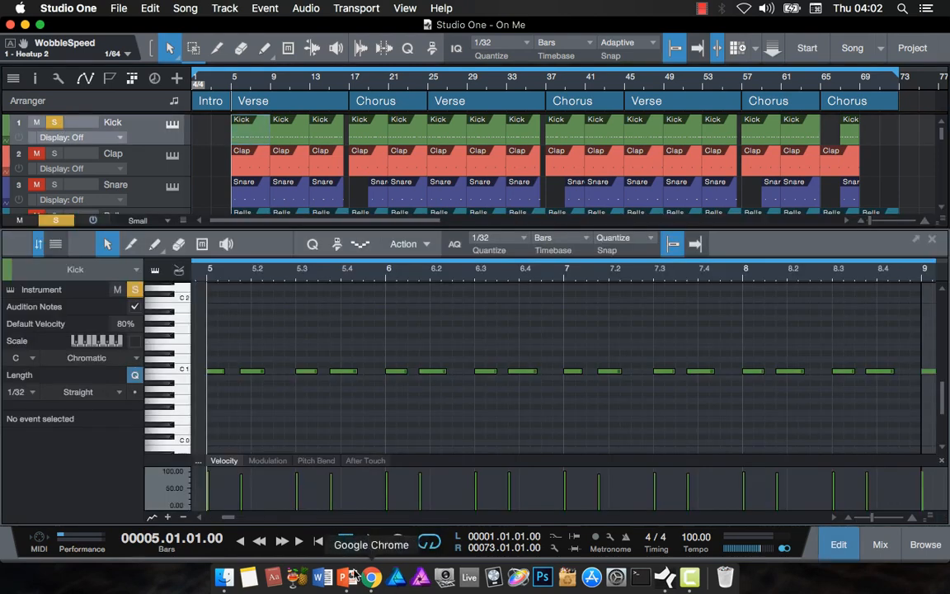
{"action": "left_click", "coordinate": [372, 541]}
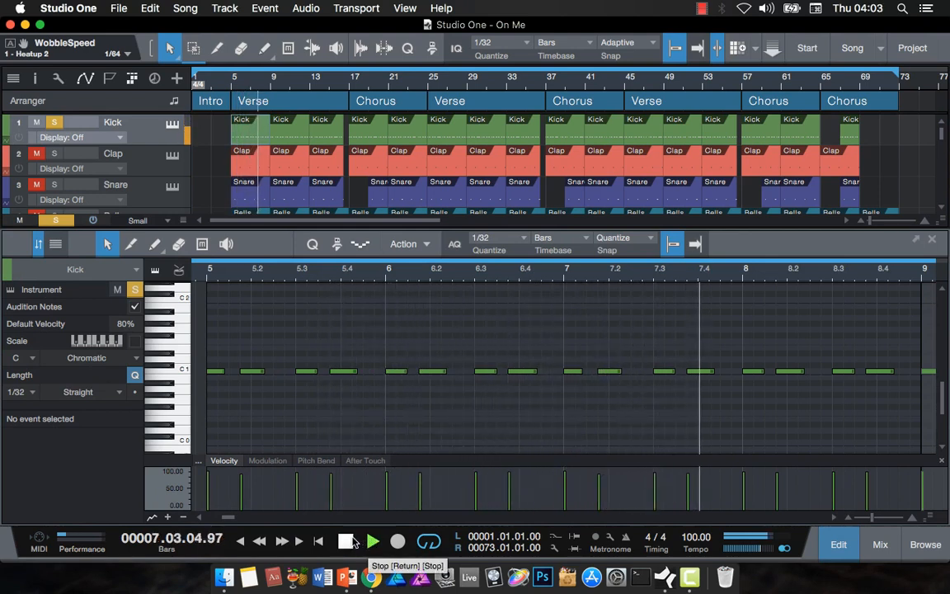
{"action": "left_click", "coordinate": [347, 540]}
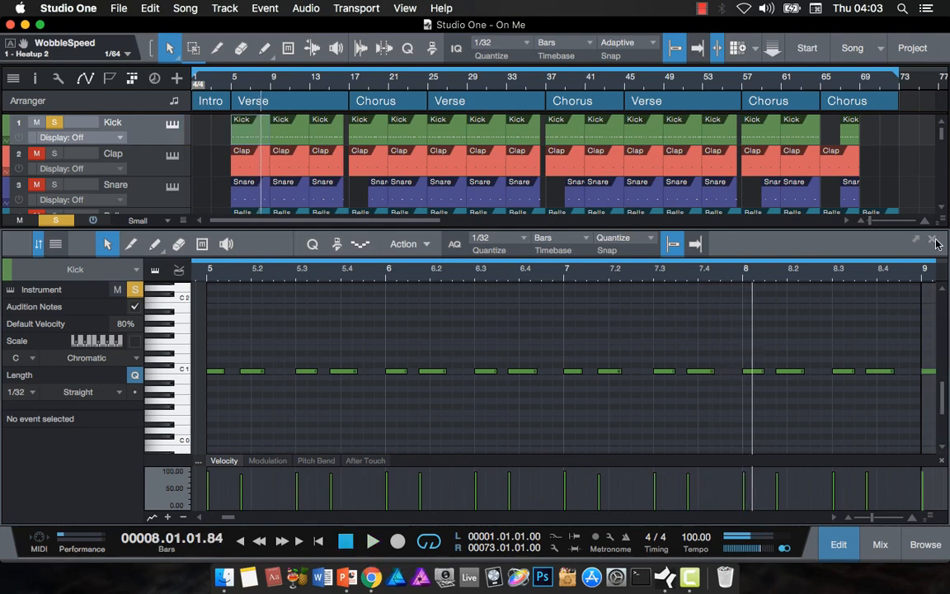
{"action": "left_click", "coordinate": [933, 240]}
- Solo the Clap track along with the Kick and play its first verse pattern with its notes open in the editor
{"action": "left_click", "coordinate": [54, 154]}
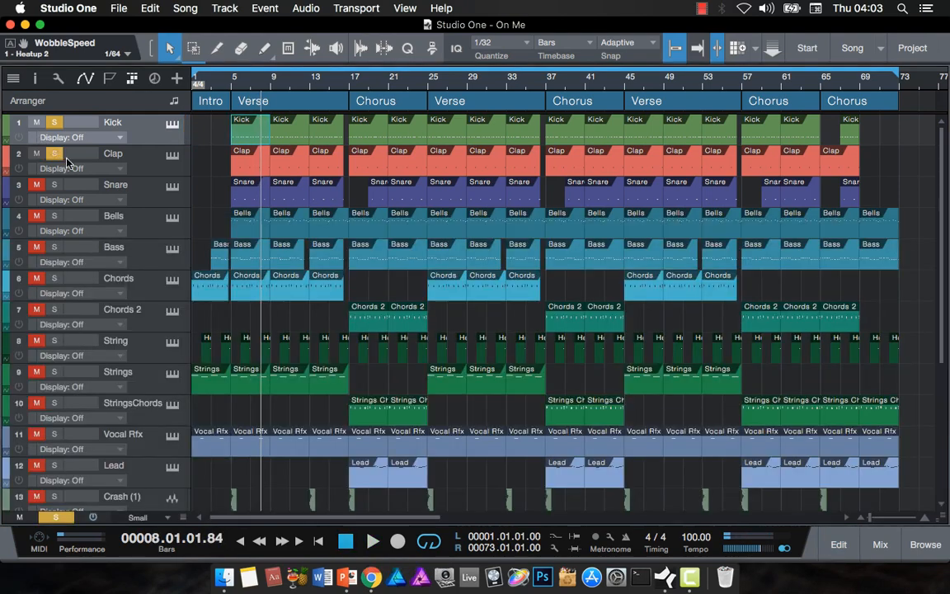
{"action": "double_click", "coordinate": [232, 152]}
{"action": "left_click", "coordinate": [373, 541]}
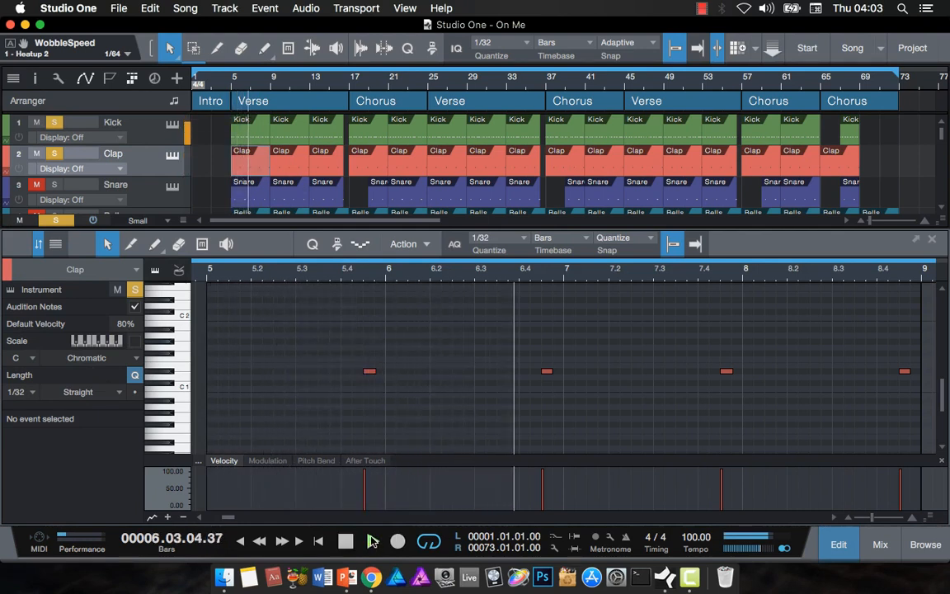
{"action": "left_click", "coordinate": [346, 543]}
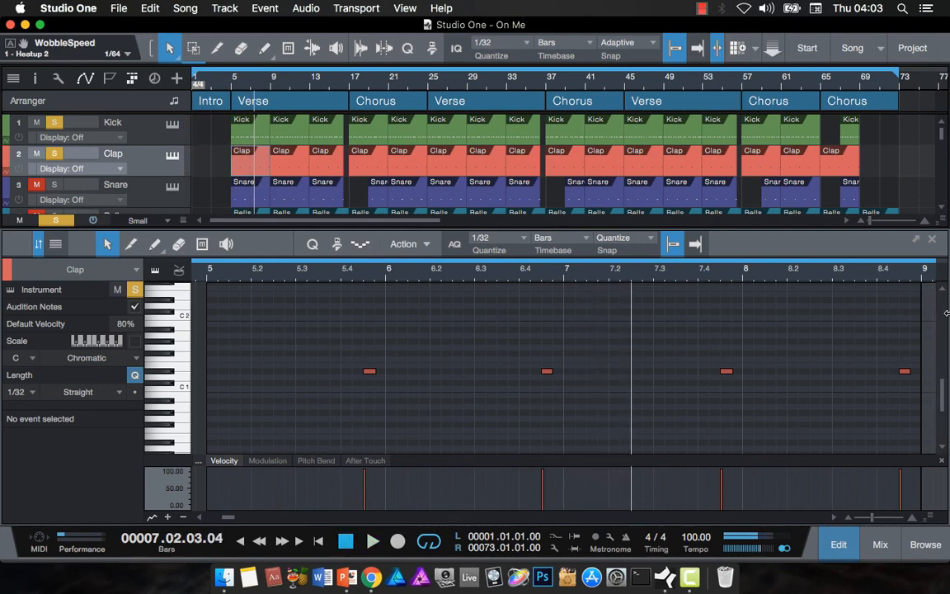
{"action": "key", "text": "F2"}
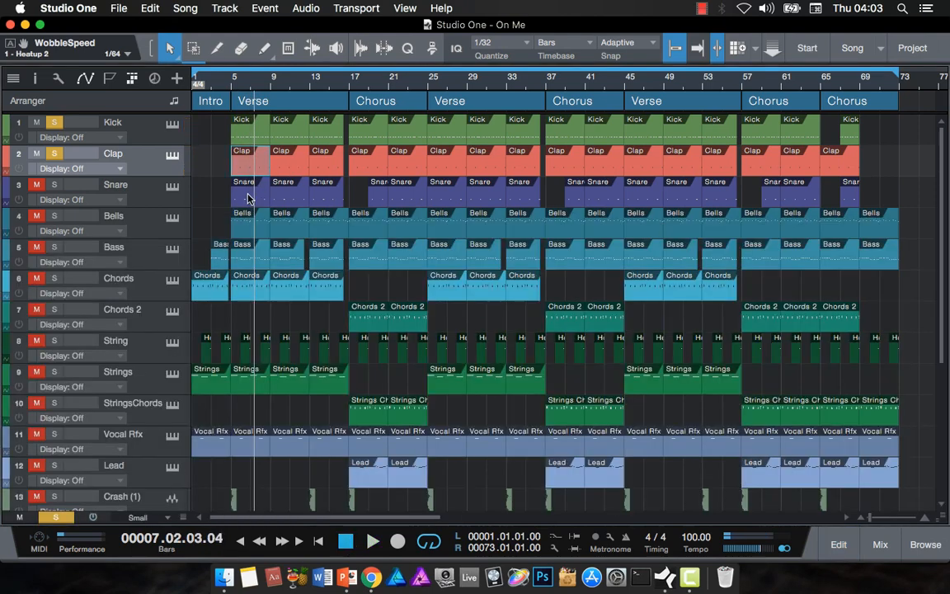
- Add the Snare track to the solo and play its first verse pattern from bar 5 with its notes open in the editor
{"action": "left_click", "coordinate": [250, 197]}
{"action": "left_click", "coordinate": [56, 186]}
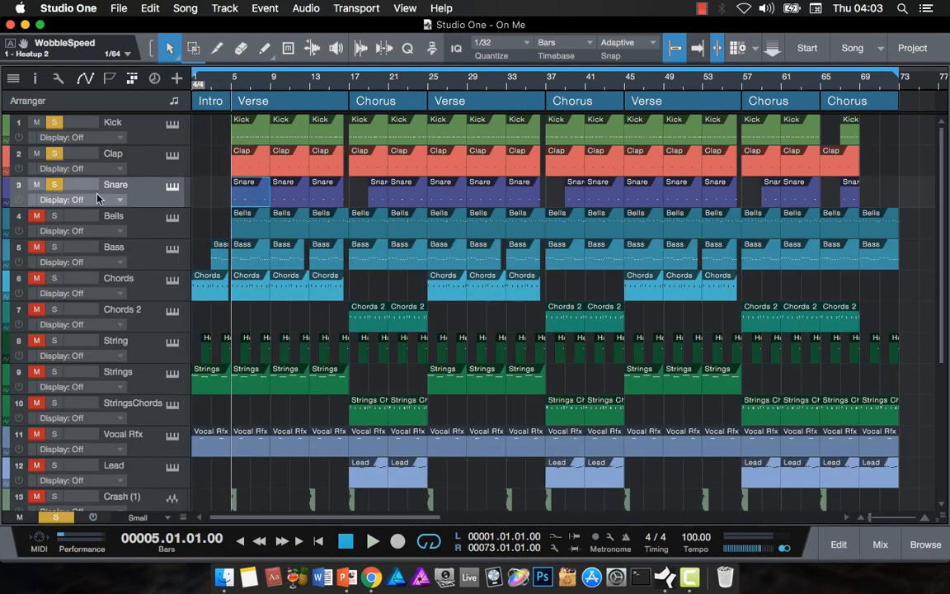
{"action": "double_click", "coordinate": [250, 192]}
{"action": "left_click", "coordinate": [347, 543]}
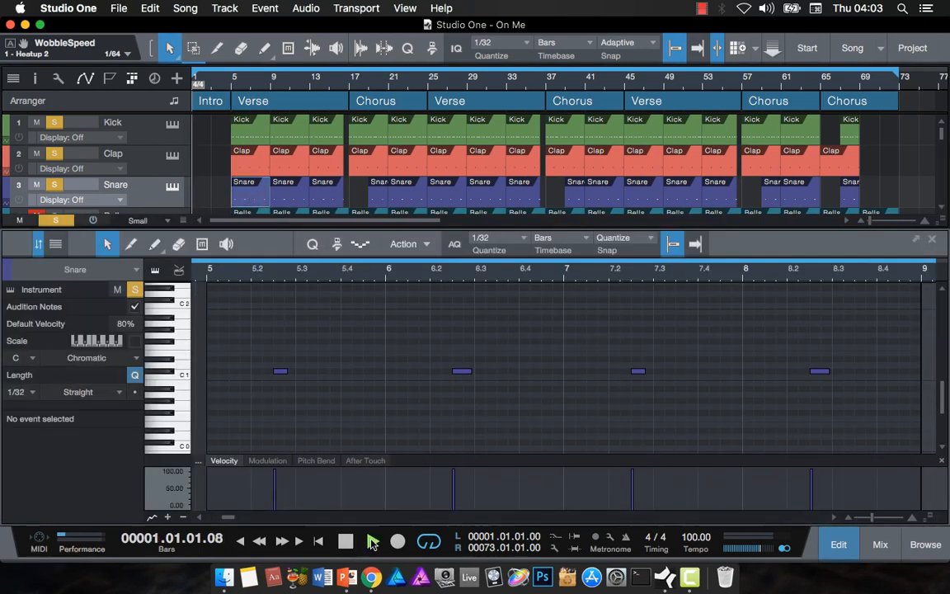
{"action": "key", "text": "space"}
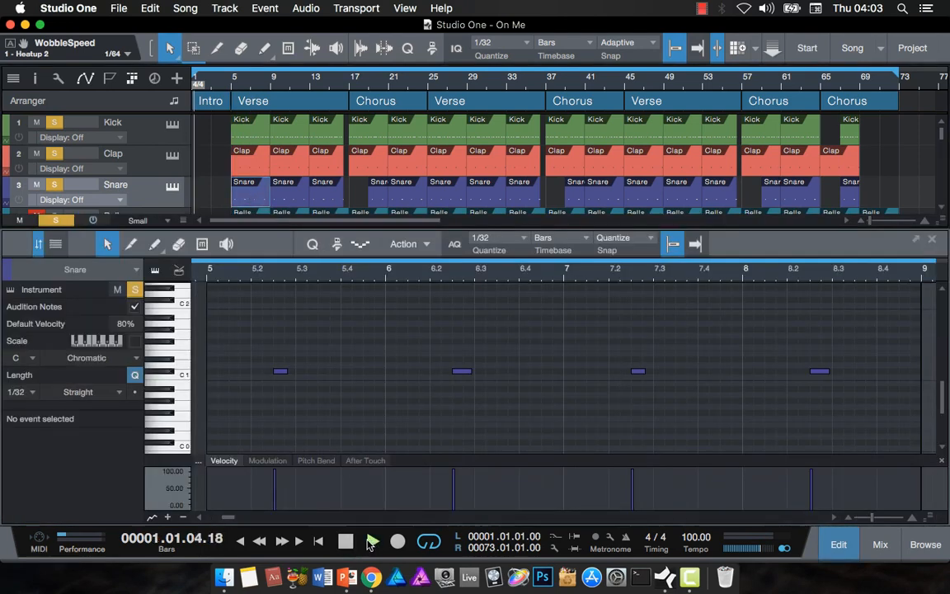
{"action": "left_click", "coordinate": [234, 81]}
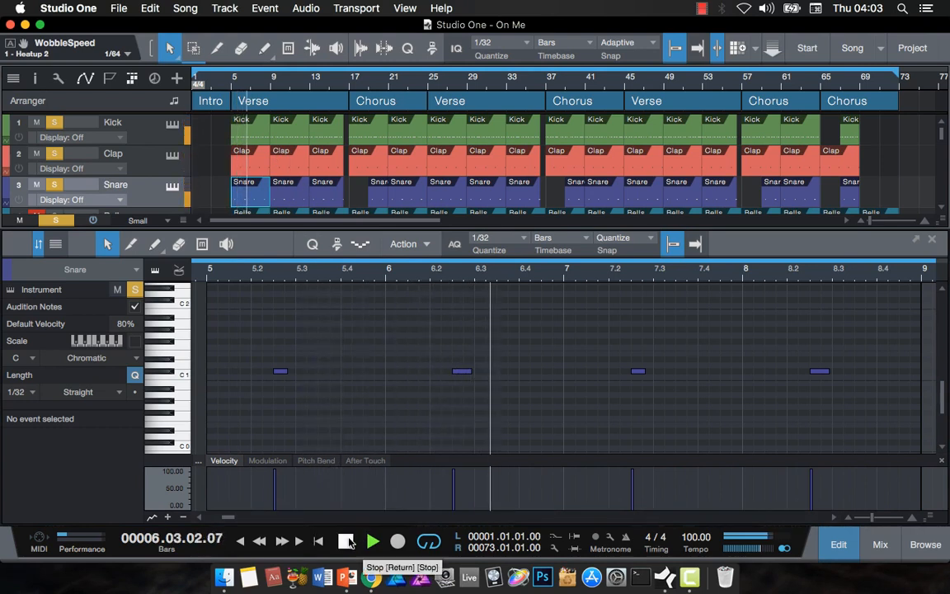
{"action": "left_click", "coordinate": [346, 541]}
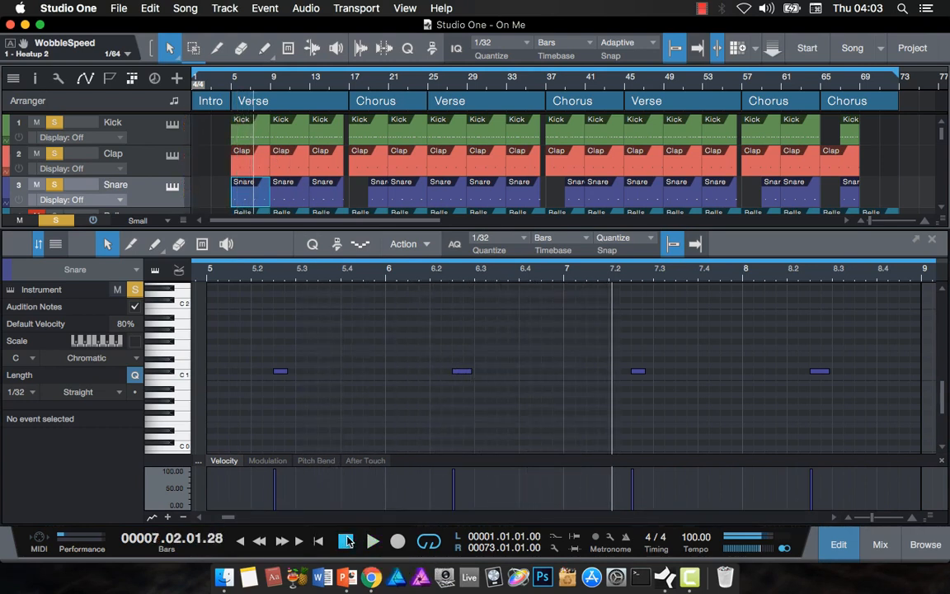
{"action": "left_click", "coordinate": [933, 241]}
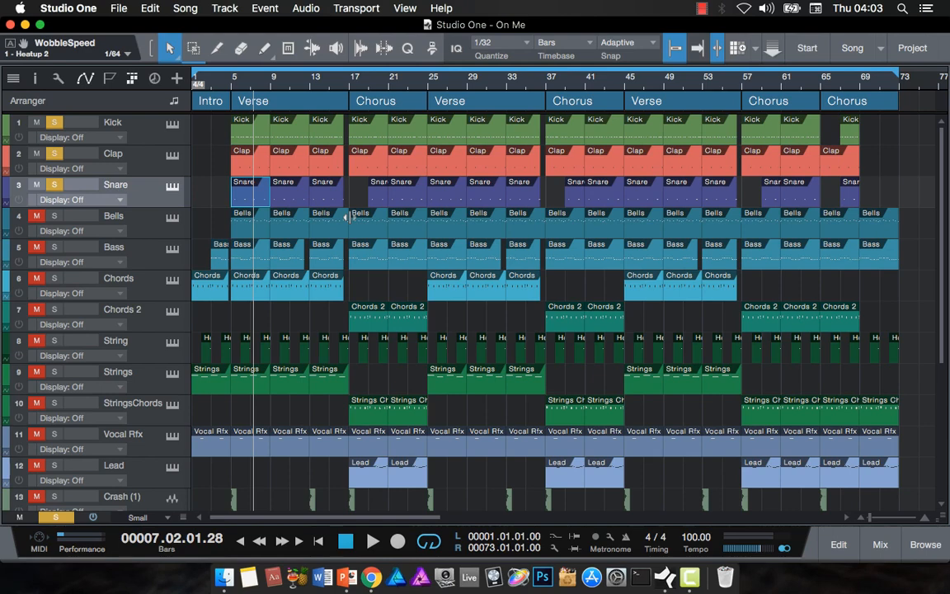
- Add the Bells track to the solo and check the presets loaded in the Snare and Bells instruments
{"action": "left_click", "coordinate": [56, 215]}
{"action": "left_click", "coordinate": [149, 215]}
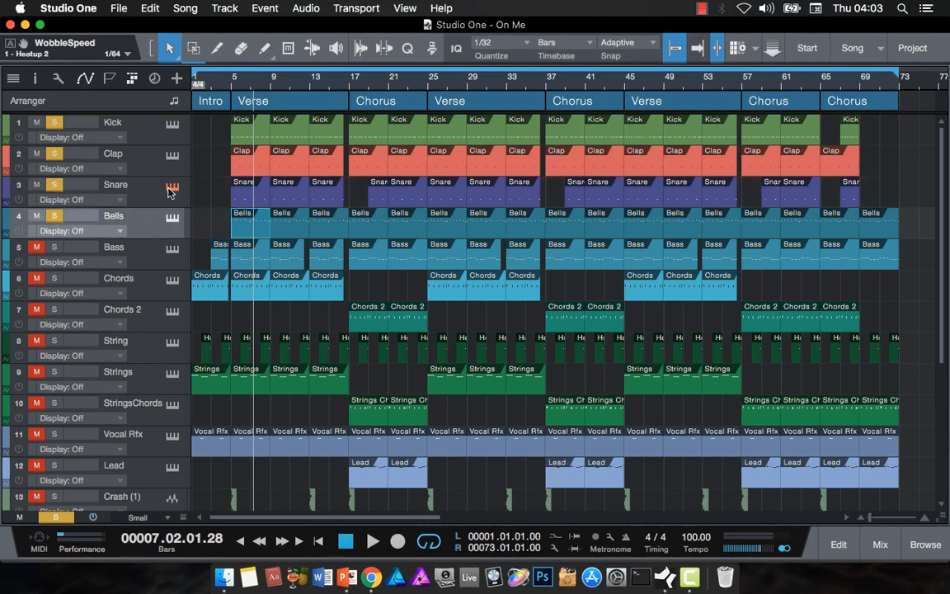
{"action": "left_click", "coordinate": [171, 189]}
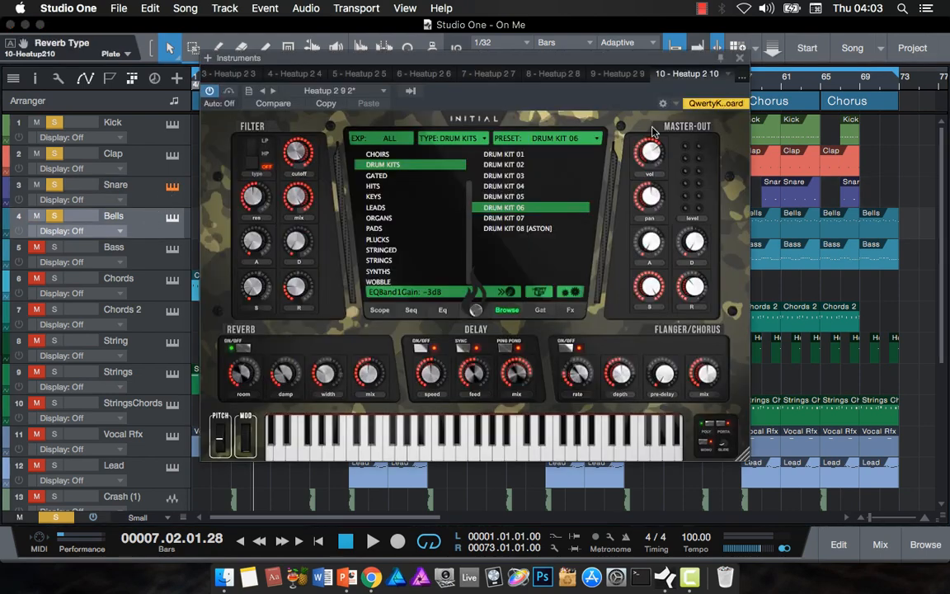
{"action": "left_click", "coordinate": [740, 65]}
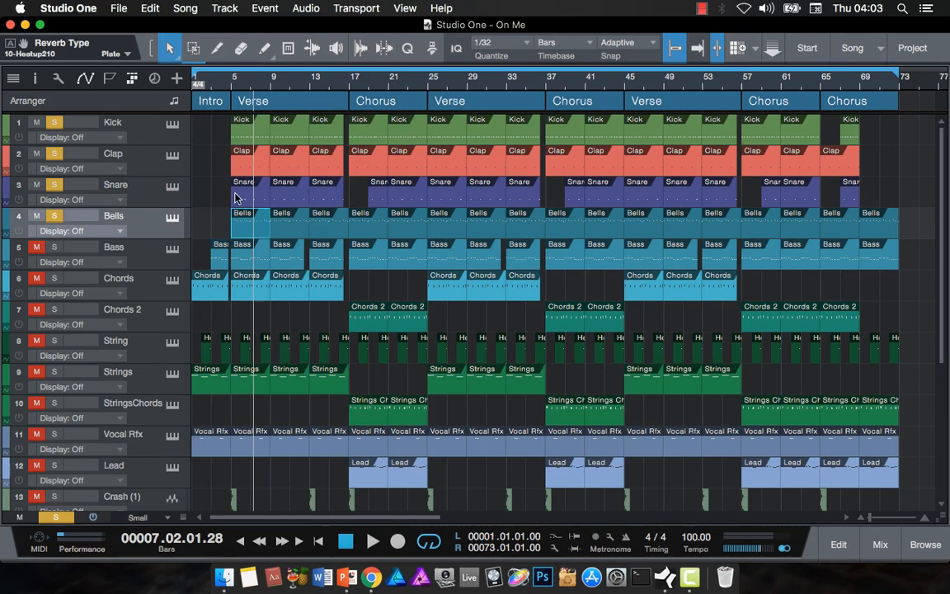
{"action": "left_click", "coordinate": [172, 218]}
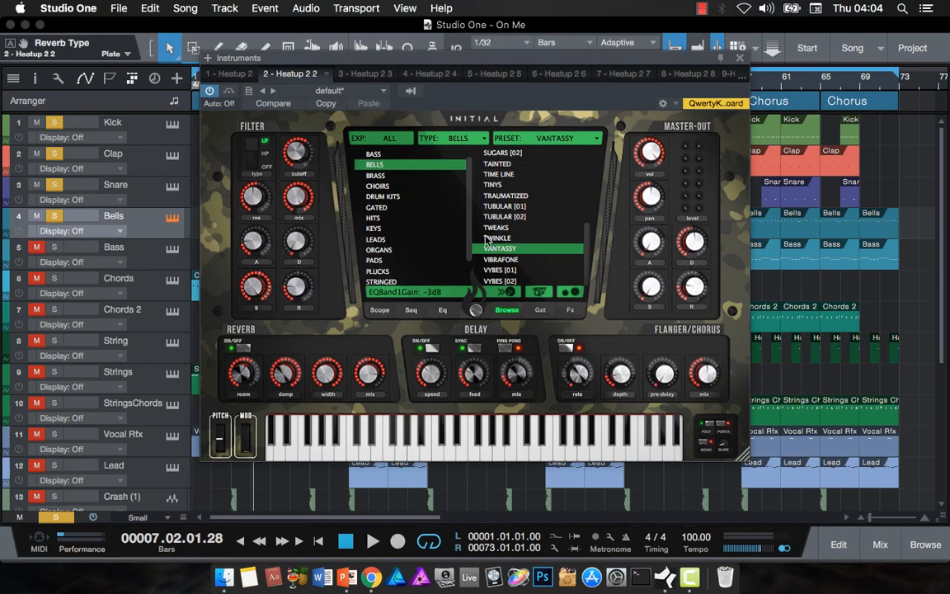
{"action": "left_click", "coordinate": [741, 59]}
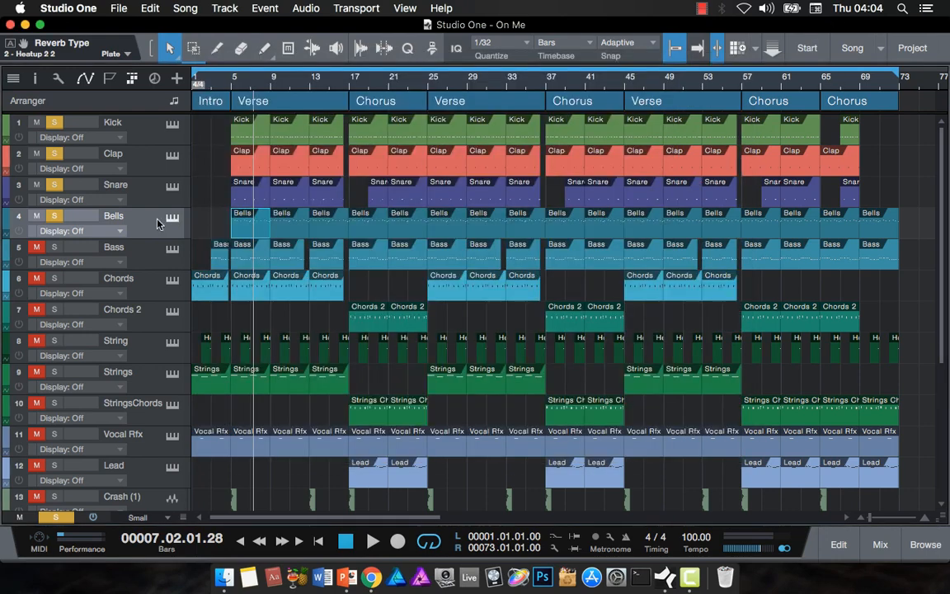
- Set the playhead to bar 5 and open the first verse pattern of the Bells track in the note editor
{"action": "left_click", "coordinate": [233, 86]}
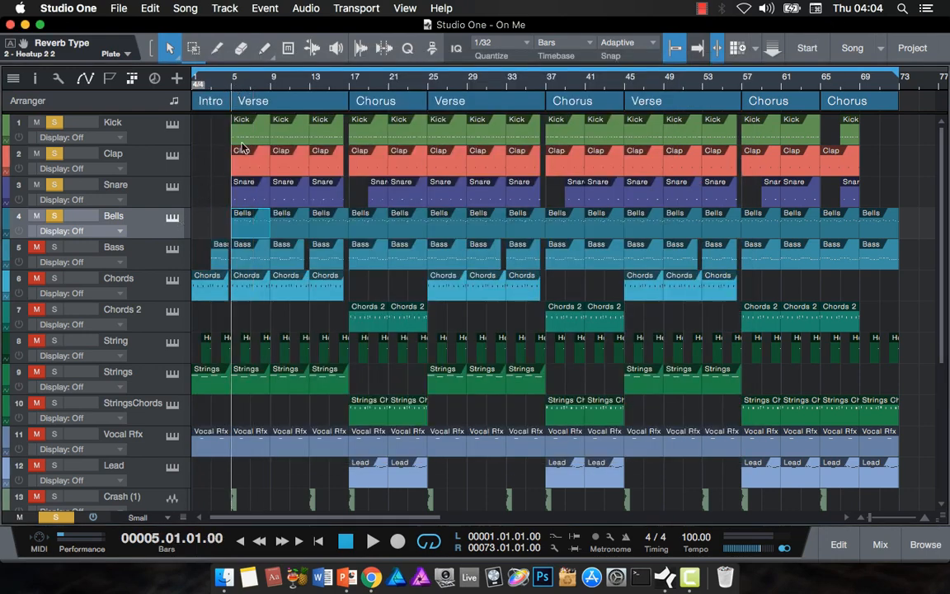
{"action": "double_click", "coordinate": [250, 219]}
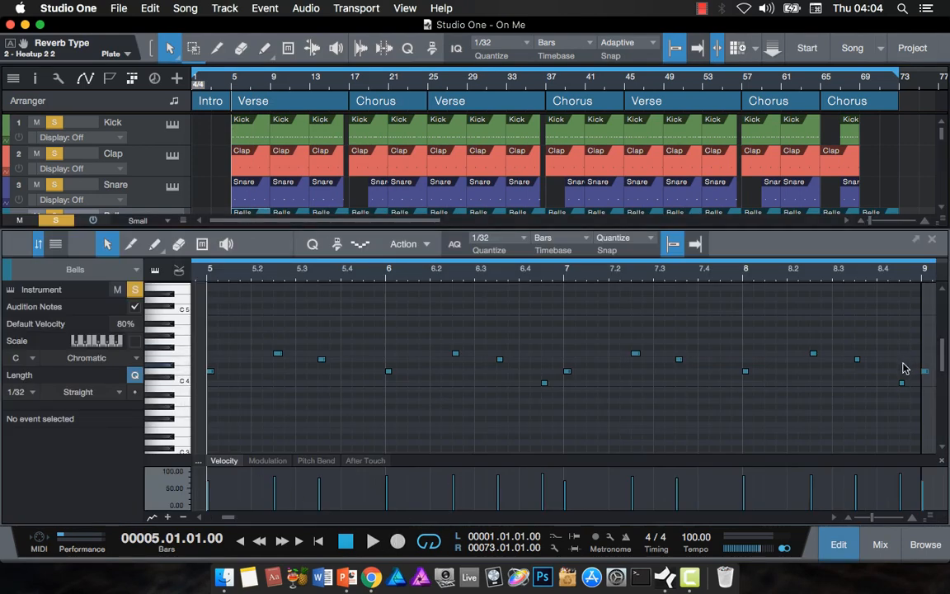
{"action": "scroll", "coordinate": [904, 369], "scroll_direction": "up", "scroll_amount": 3}
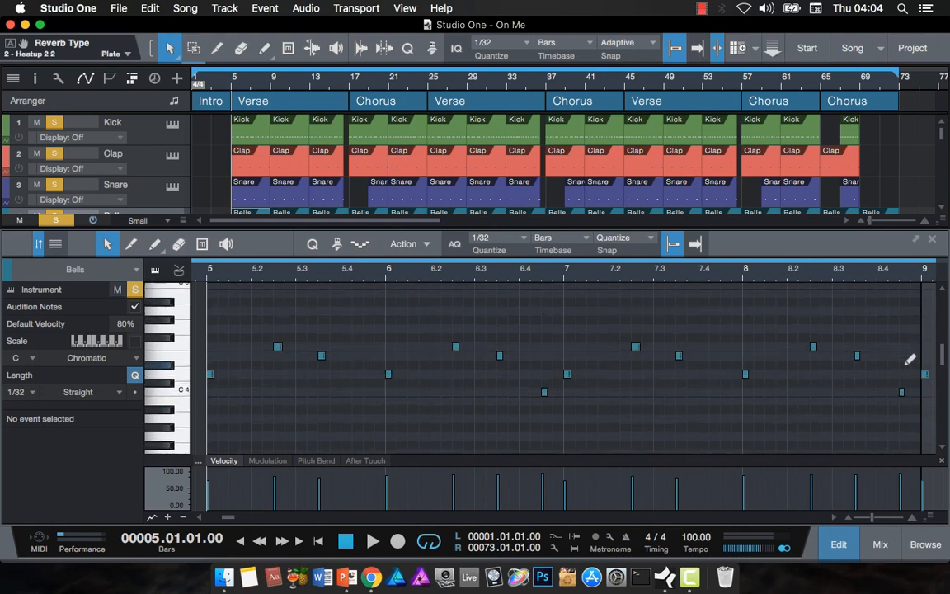
{"action": "key", "text": "shift+e"}
{"action": "key", "text": "shift+e"}
{"action": "key", "text": "e"}
{"action": "key", "text": "e"}
{"action": "key", "text": "e"}
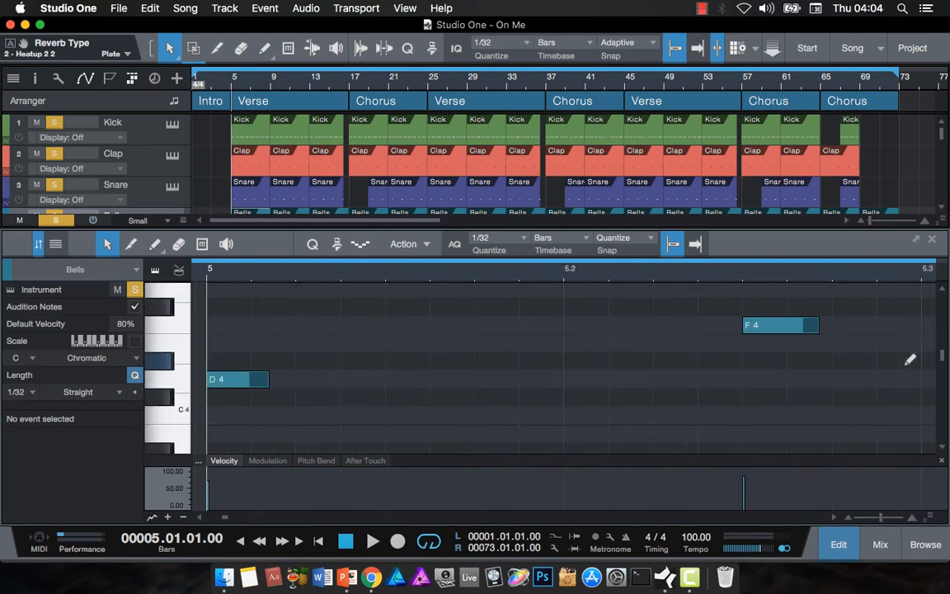
{"action": "key", "text": "w"}
{"action": "key", "text": "w"}
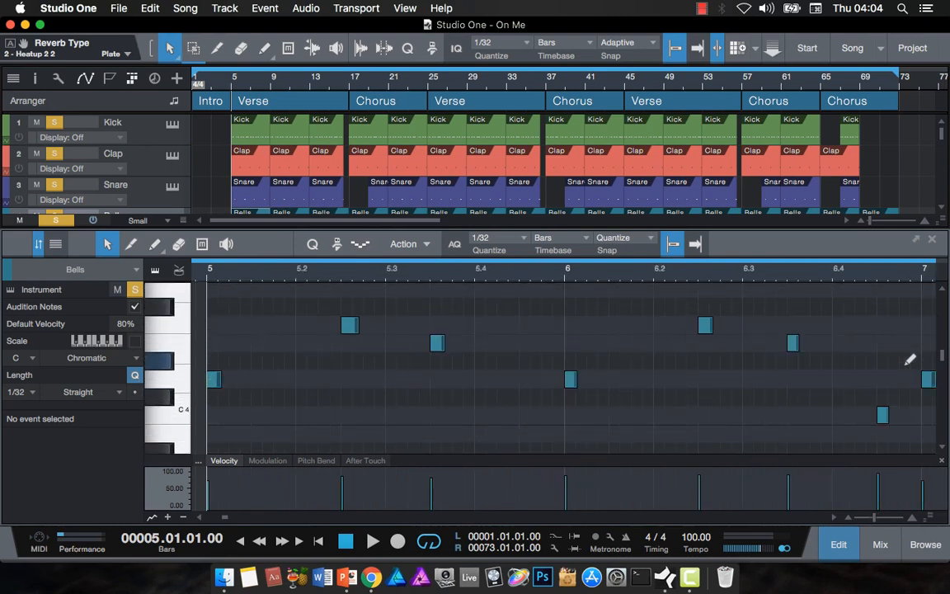
{"action": "key", "text": "w"}
{"action": "key", "text": "w"}
{"action": "key", "text": "w"}
{"action": "key", "text": "w"}
{"action": "key", "text": "w"}
{"action": "key", "text": "w"}
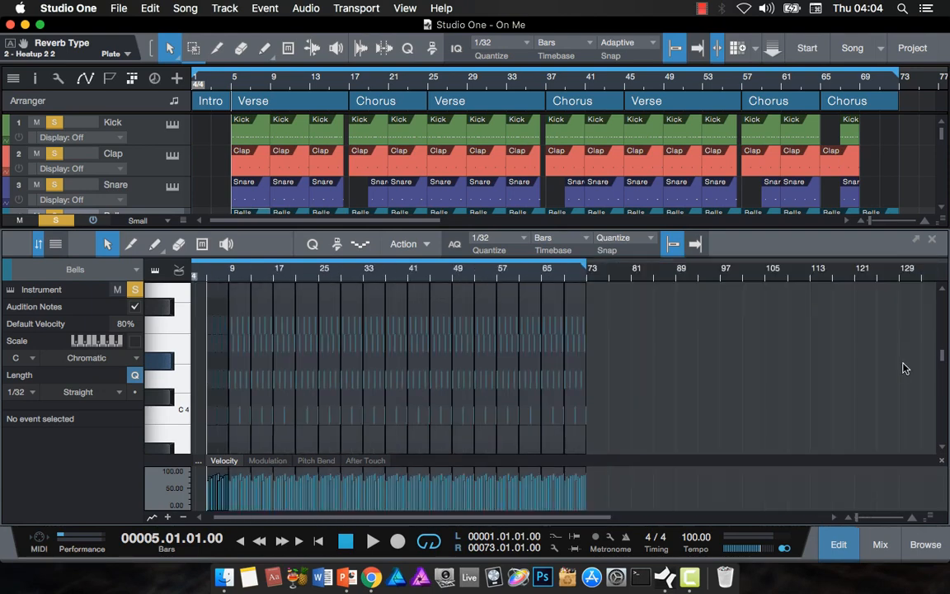
{"action": "scroll", "coordinate": [905, 364], "scroll_direction": "down", "scroll_amount": 2}
{"action": "scroll", "coordinate": [905, 363], "scroll_direction": "up", "scroll_amount": 3}
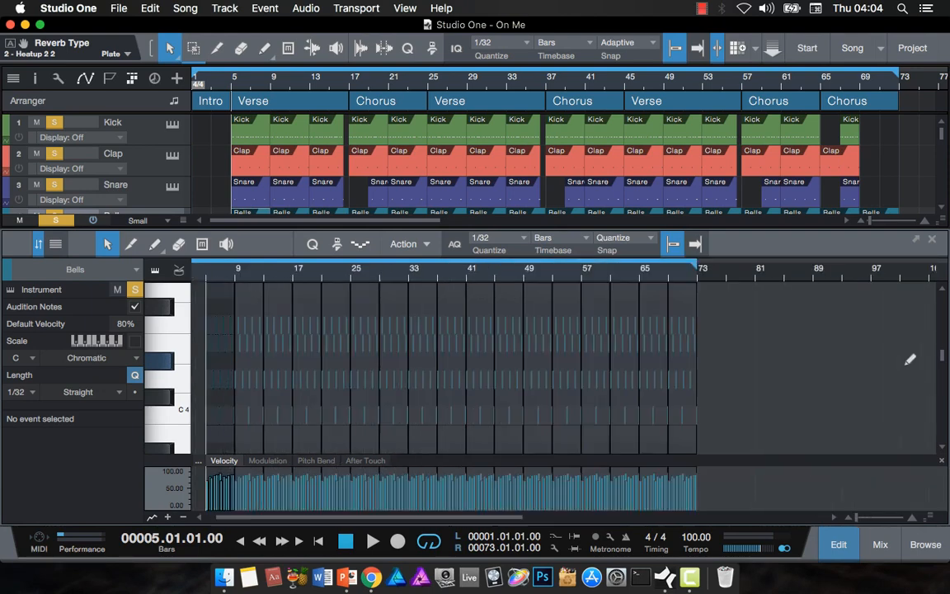
{"action": "scroll", "coordinate": [905, 364], "scroll_direction": "down", "scroll_amount": 3}
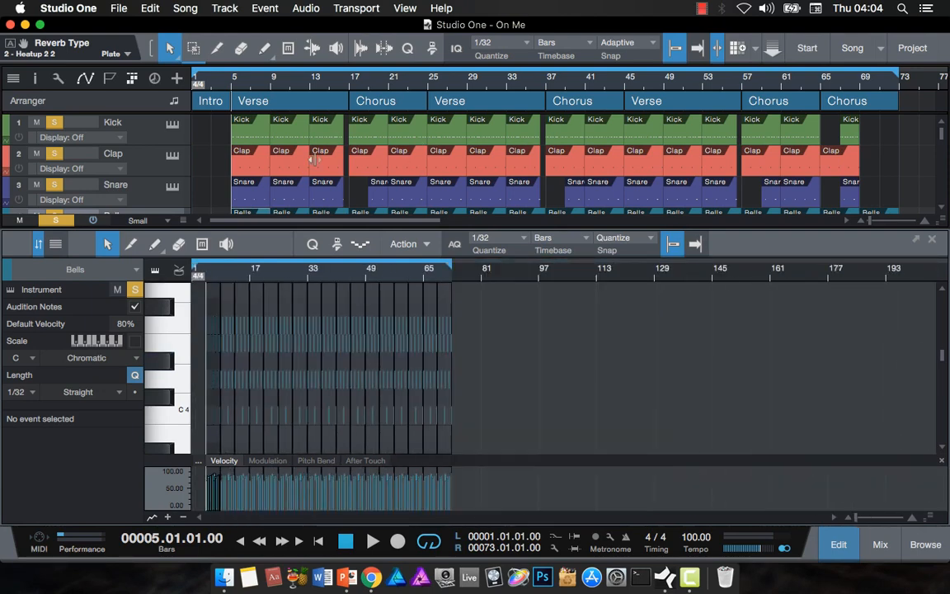
- Reopen the first Bells pattern with taller note rows, play it with the soloed drums from bar 5, and close the editor
{"action": "scroll", "coordinate": [281, 157], "scroll_direction": "down", "scroll_amount": 3}
{"action": "double_click", "coordinate": [250, 134]}
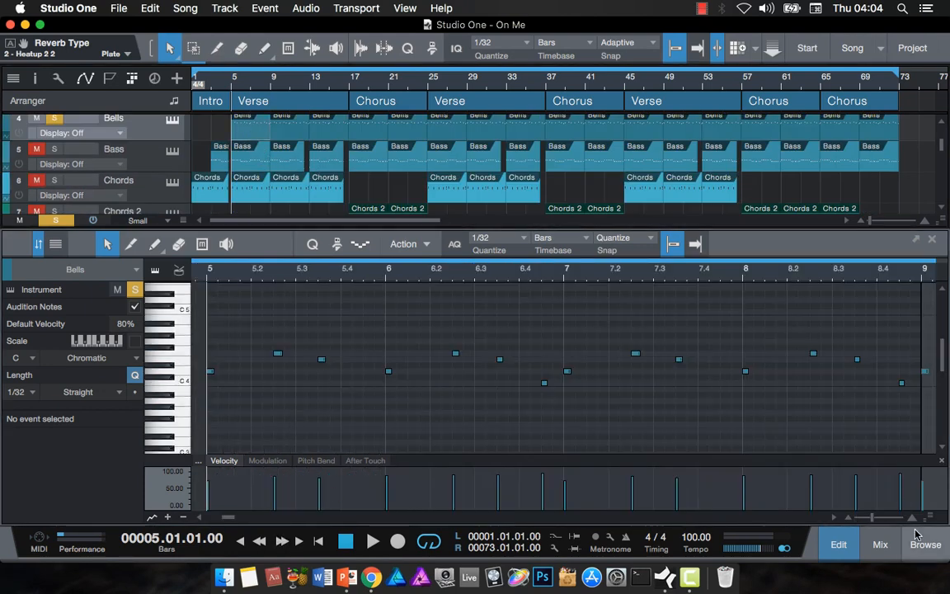
{"action": "left_click_drag", "start_coordinate": [931, 521], "coordinate": [925, 551]}
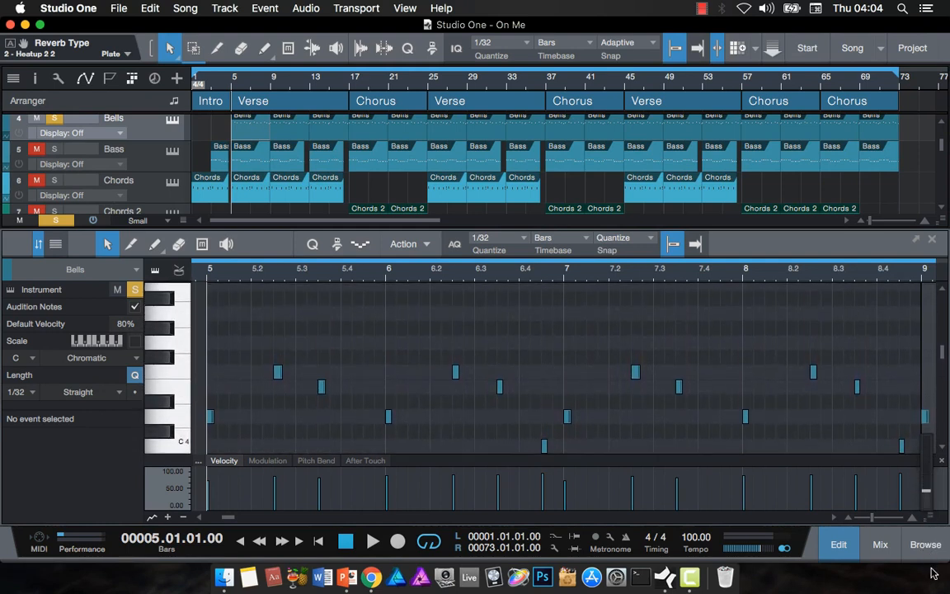
{"action": "left_click", "coordinate": [373, 541]}
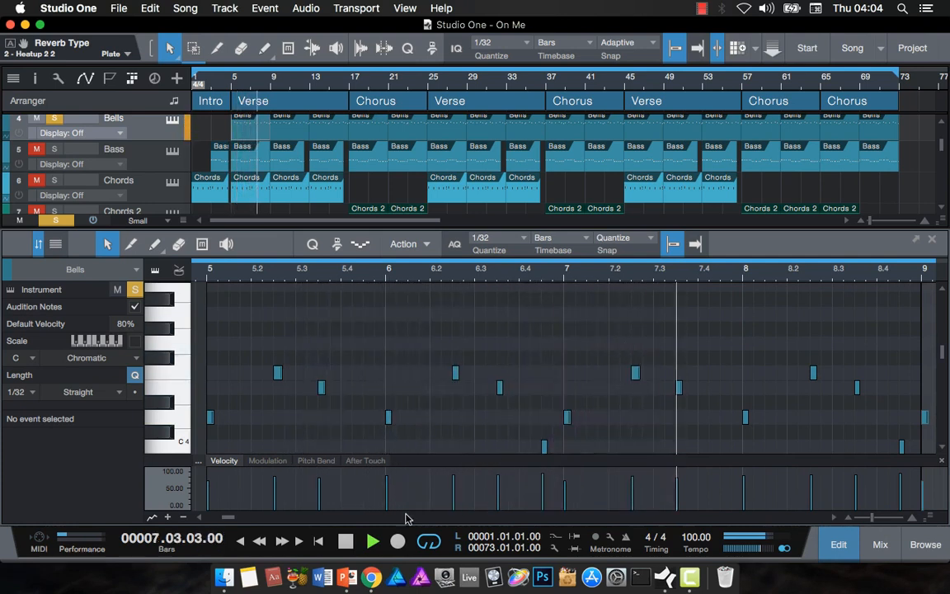
{"action": "left_click", "coordinate": [352, 544]}
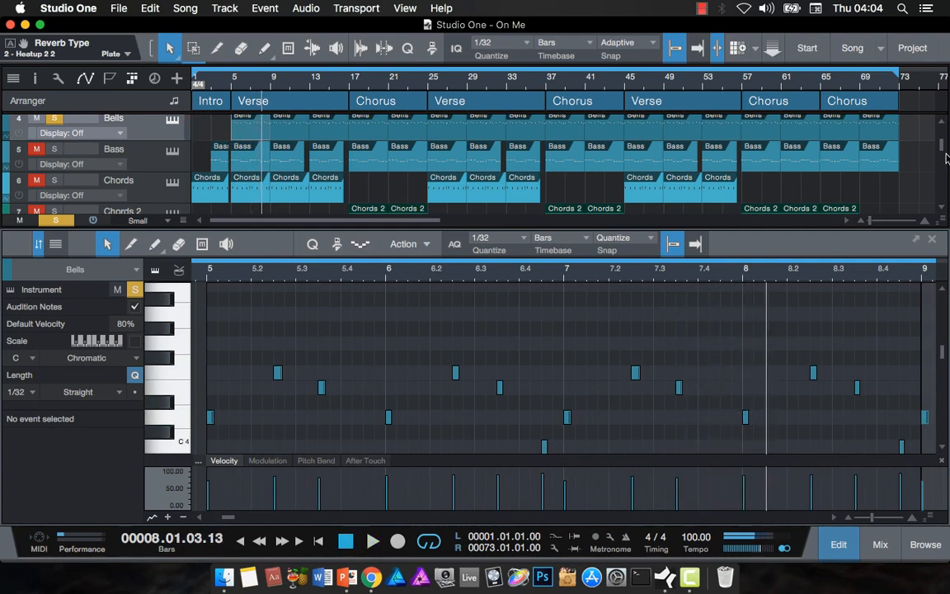
{"action": "left_click", "coordinate": [930, 241]}
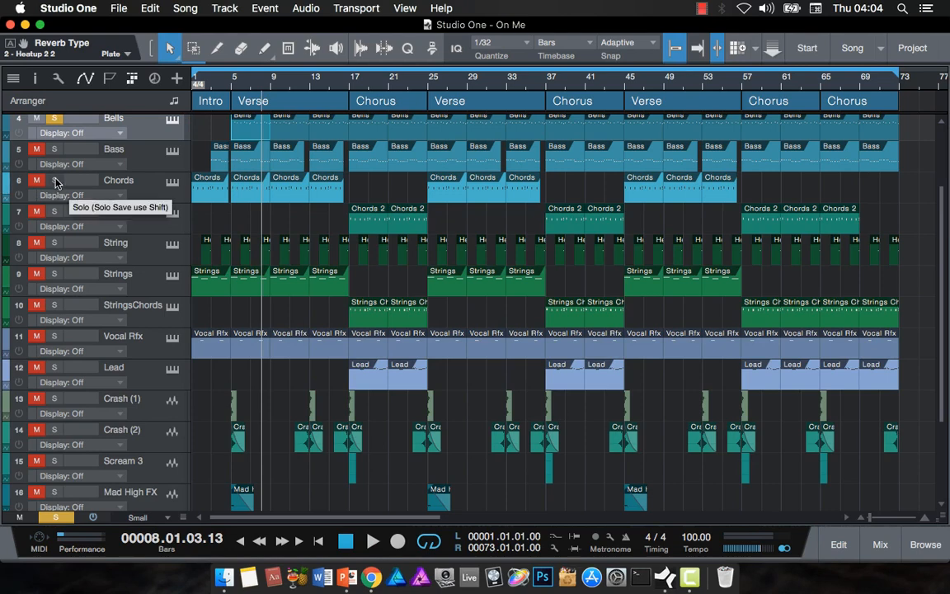
- Add the Bass track to the solo and play its first verse pattern from bar 5 with its notes open in the editor
{"action": "scroll", "coordinate": [132, 157], "scroll_direction": "up", "scroll_amount": 3}
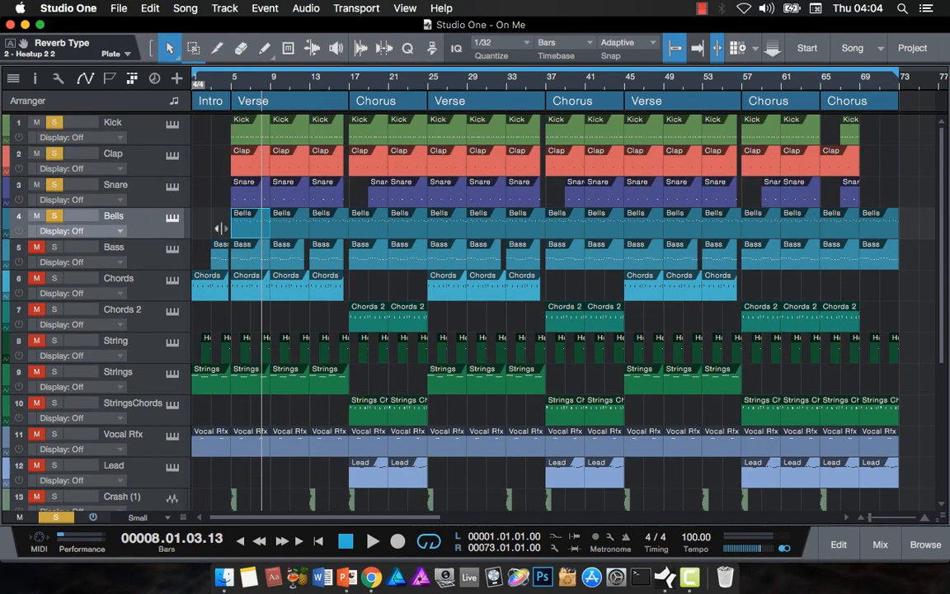
{"action": "left_click", "coordinate": [51, 250]}
{"action": "left_click", "coordinate": [135, 252]}
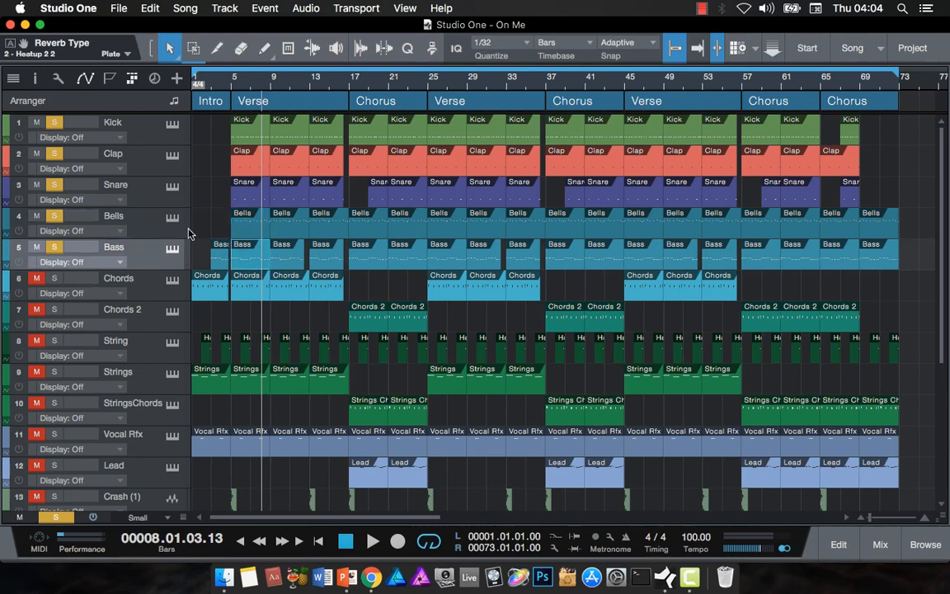
{"action": "left_click", "coordinate": [232, 79]}
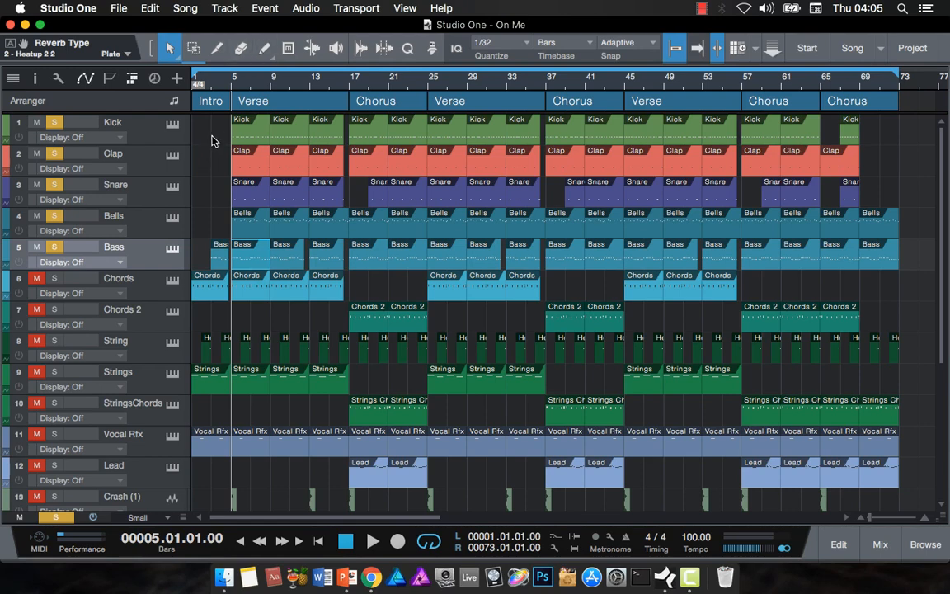
{"action": "left_click_drag", "start_coordinate": [217, 128], "coordinate": [316, 189]}
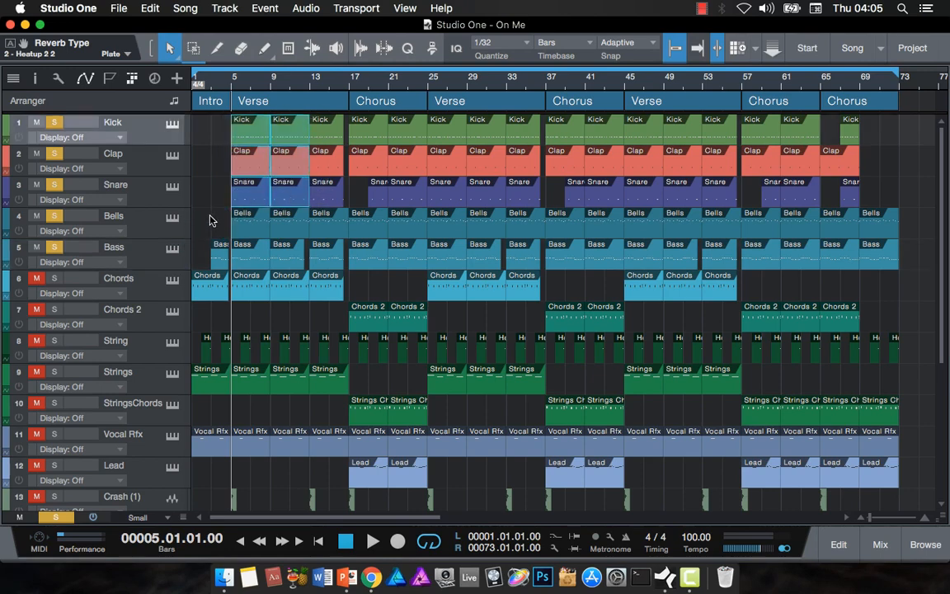
{"action": "left_click", "coordinate": [209, 221]}
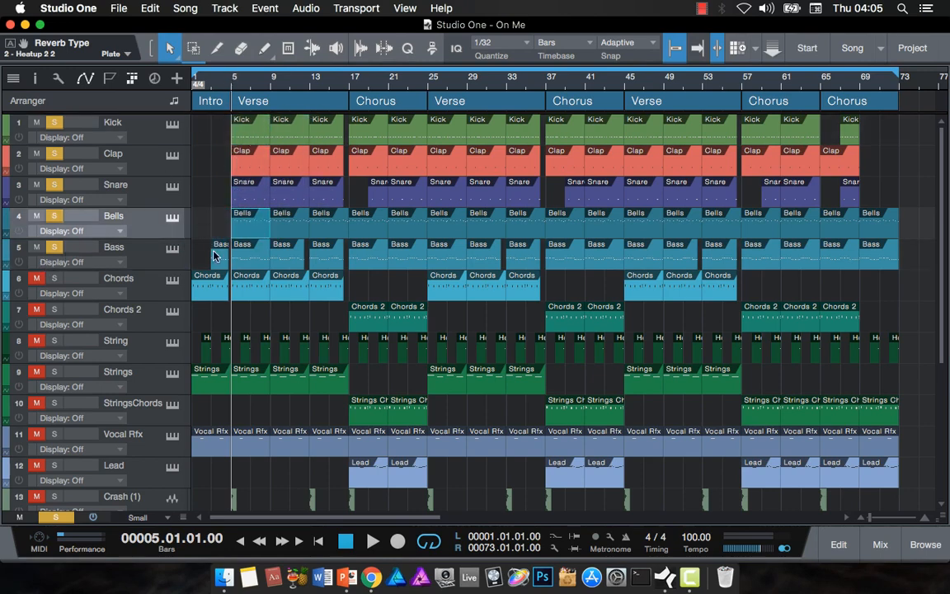
{"action": "double_click", "coordinate": [239, 252]}
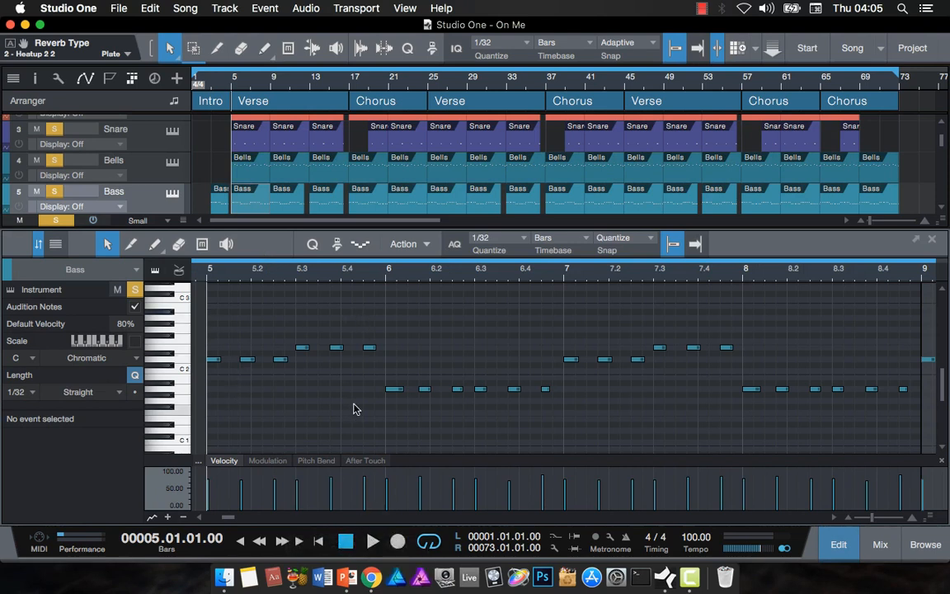
{"action": "left_click", "coordinate": [372, 540]}
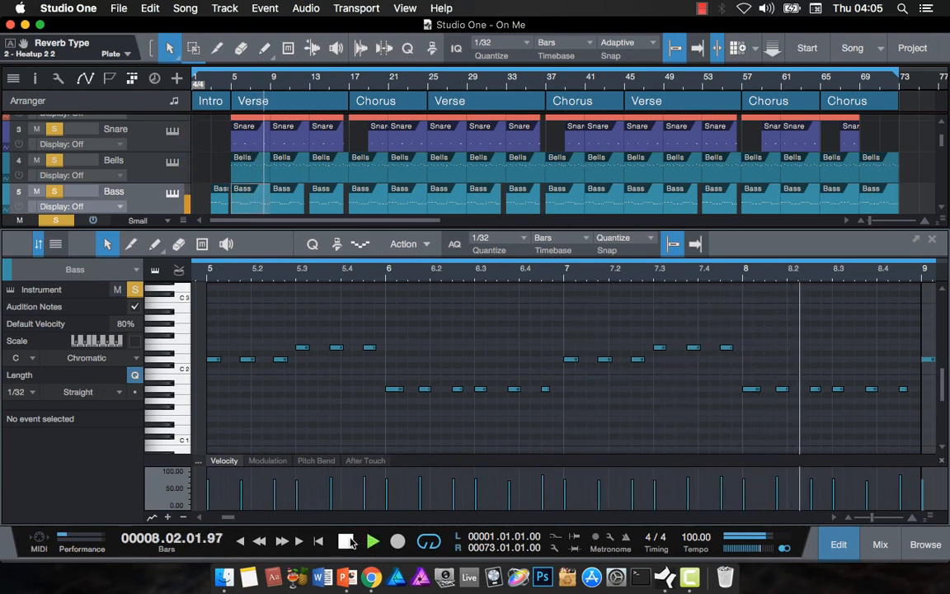
{"action": "left_click", "coordinate": [346, 541]}
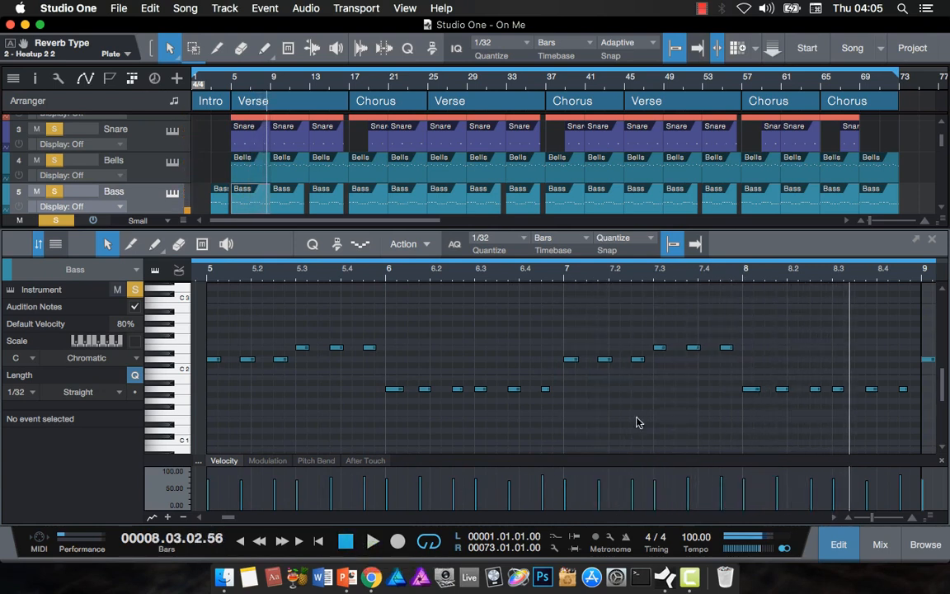
{"action": "left_click", "coordinate": [931, 238]}
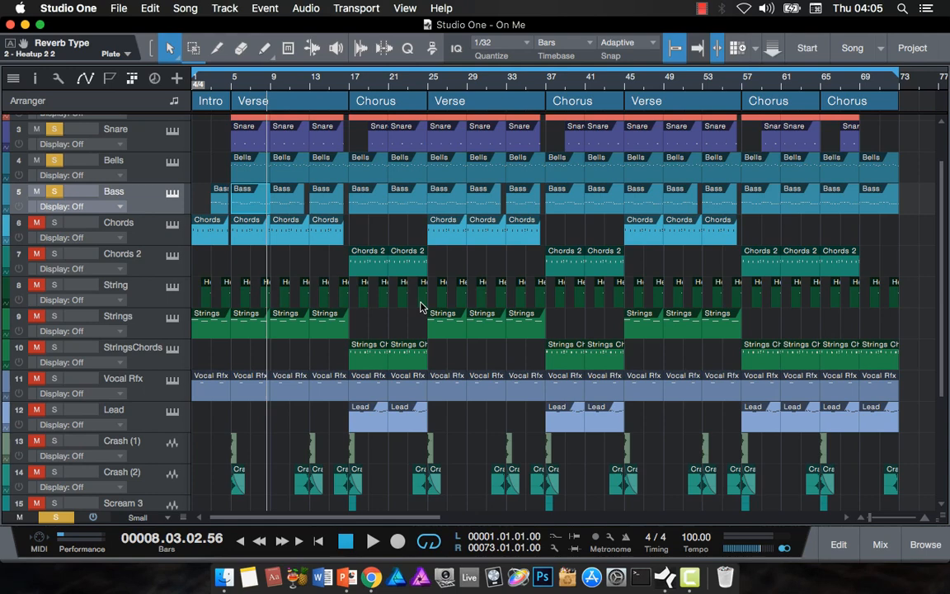
- Add the Chords track to the solo and play its first verse pattern from bar 5 with its notes open in the editor
{"action": "left_click", "coordinate": [231, 88]}
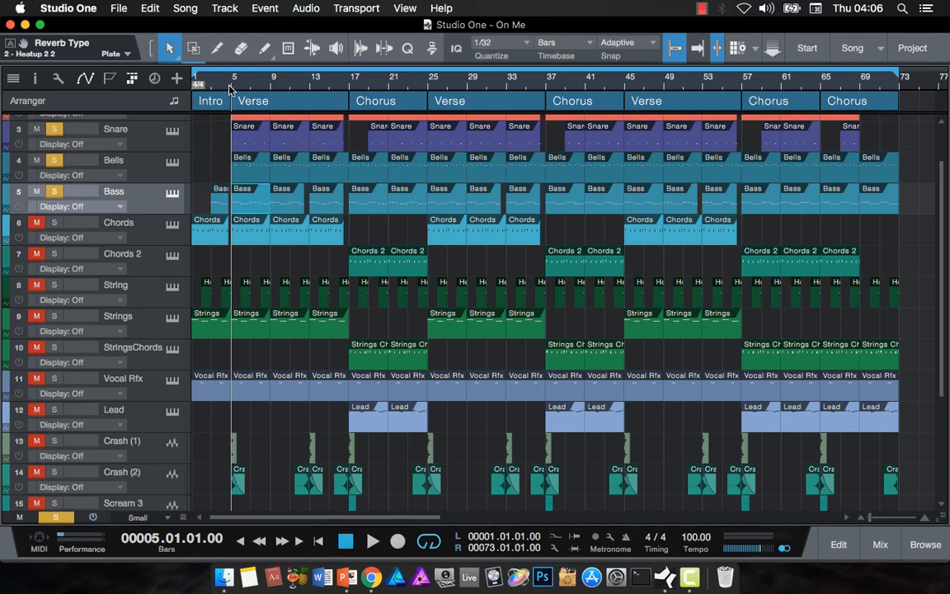
{"action": "left_click", "coordinate": [54, 223]}
{"action": "double_click", "coordinate": [259, 235]}
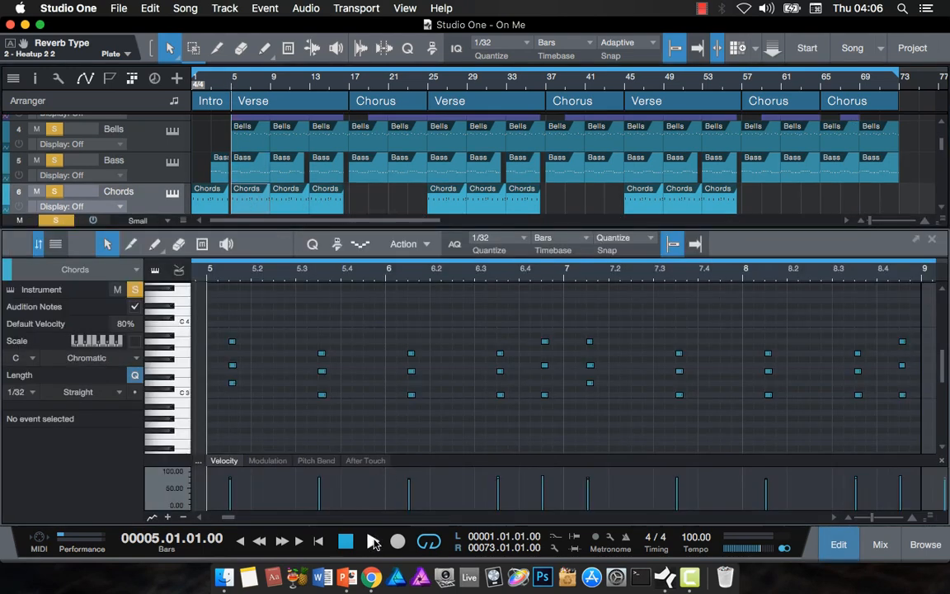
{"action": "left_click", "coordinate": [371, 541]}
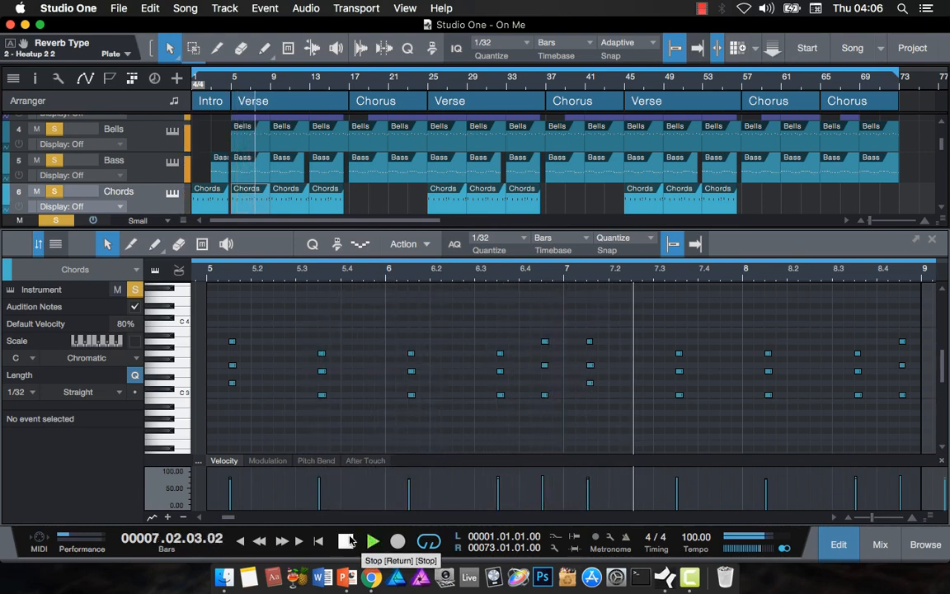
{"action": "left_click", "coordinate": [350, 537]}
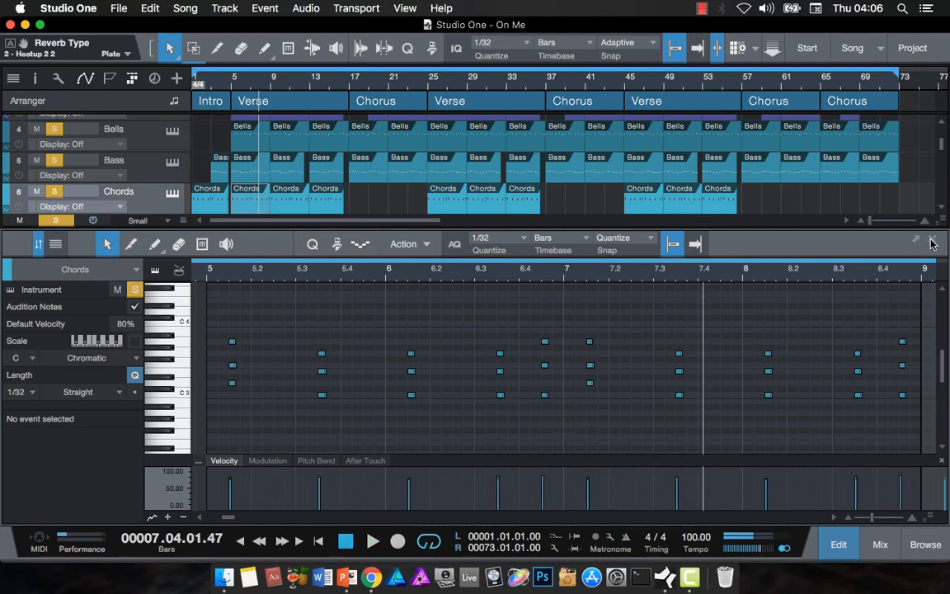
{"action": "key", "text": "F2"}
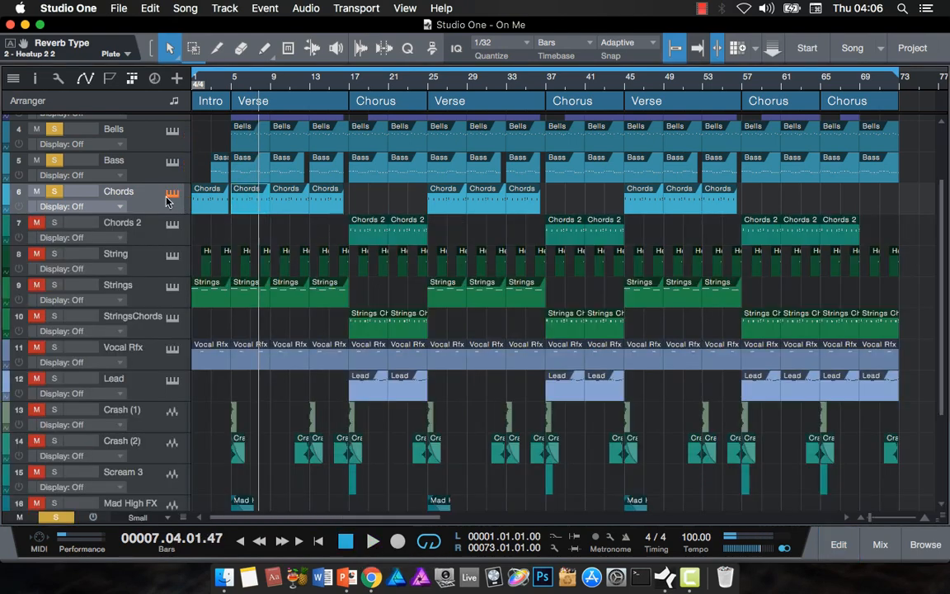
- Check the preset loaded in the Chords track's instrument, close it, and open the Bass track's instrument
{"action": "left_click", "coordinate": [169, 198]}
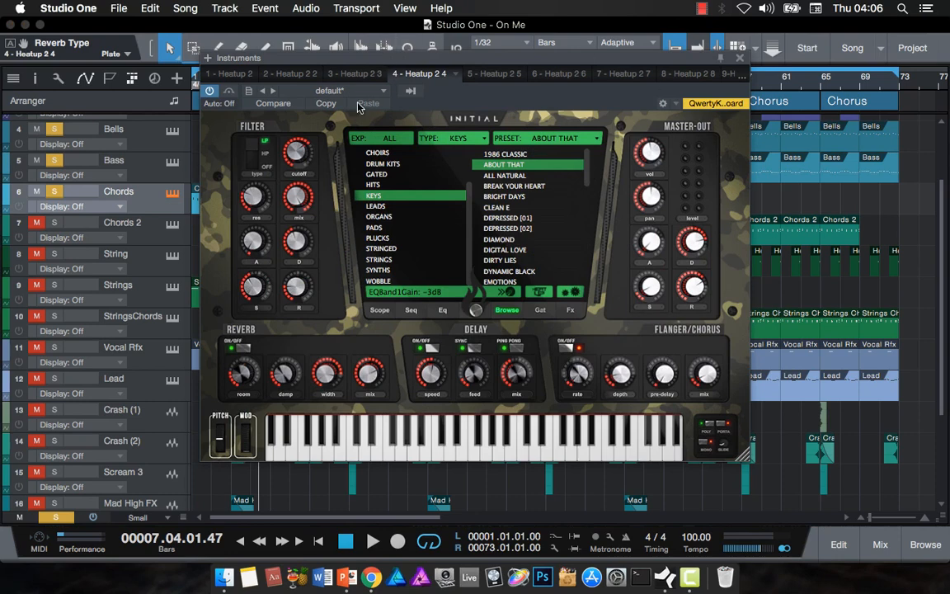
{"action": "left_click", "coordinate": [740, 59]}
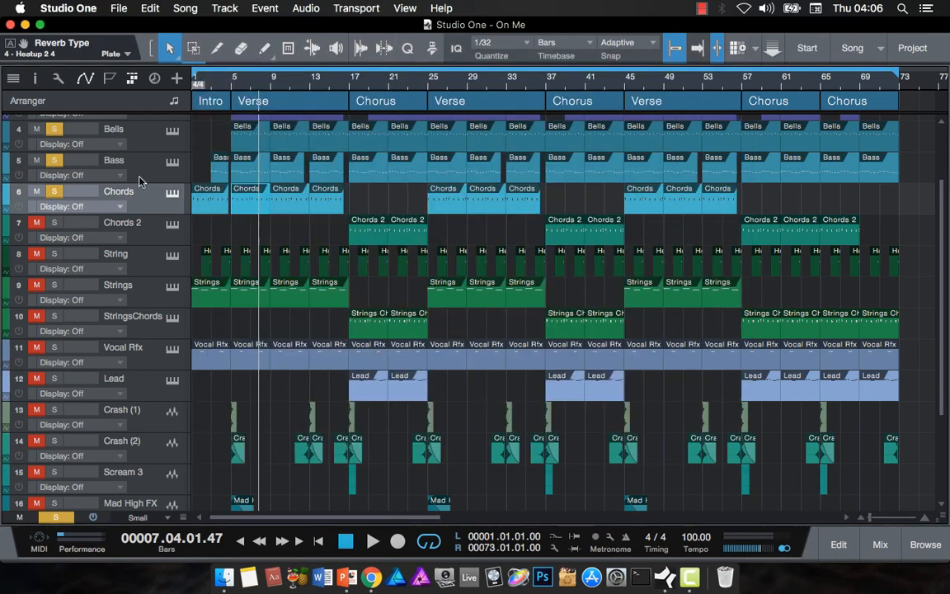
{"action": "left_click", "coordinate": [171, 164]}
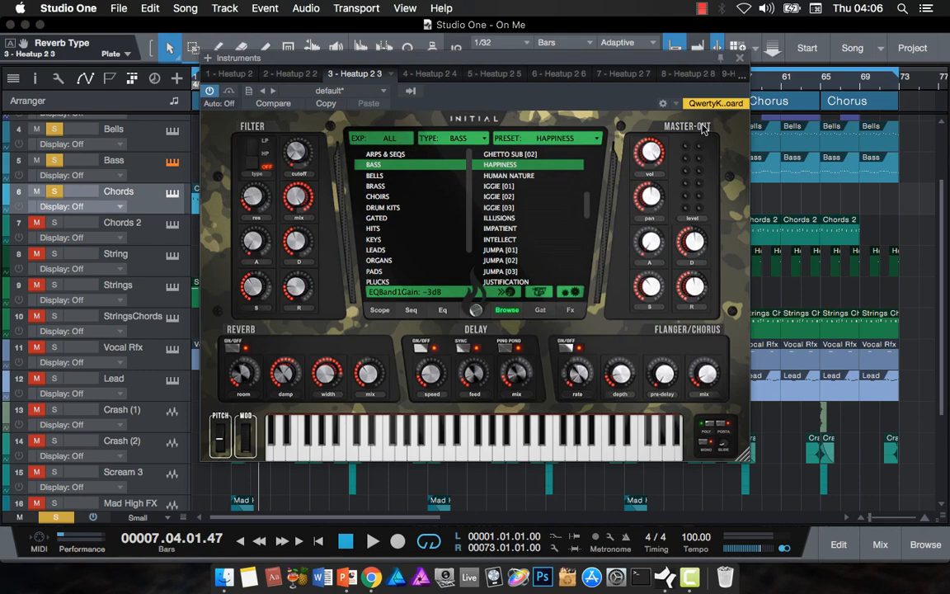
- Close the Bass instrument, then add the String track to the solo and play its bar 4 pattern with its notes open in the editor
{"action": "left_click", "coordinate": [740, 63]}
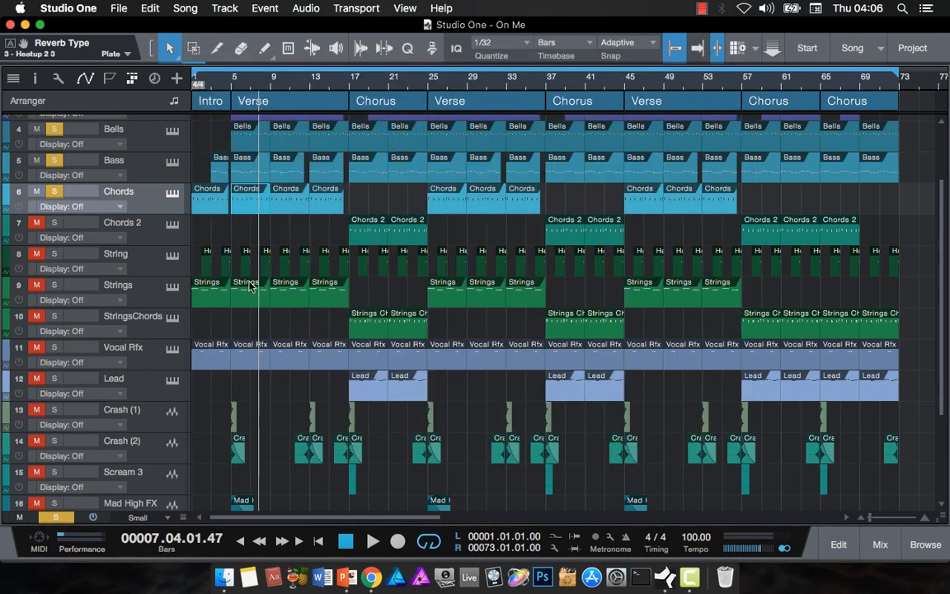
{"action": "left_click", "coordinate": [227, 83]}
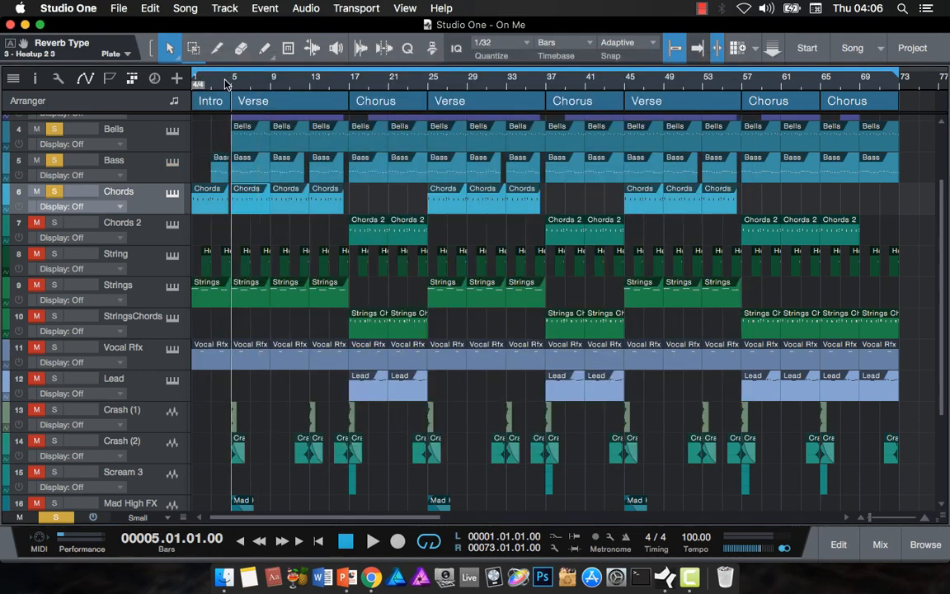
{"action": "left_click", "coordinate": [221, 85]}
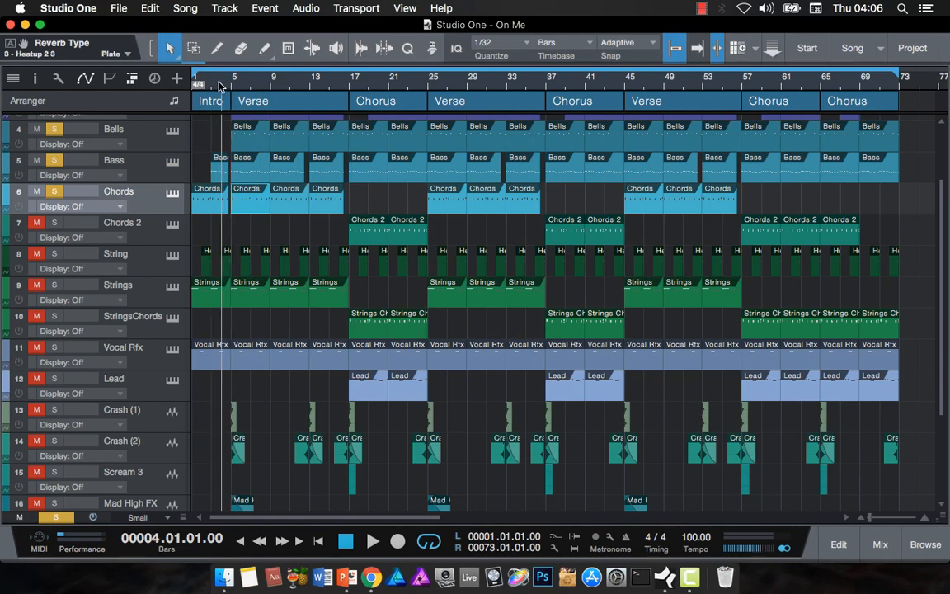
{"action": "double_click", "coordinate": [227, 271]}
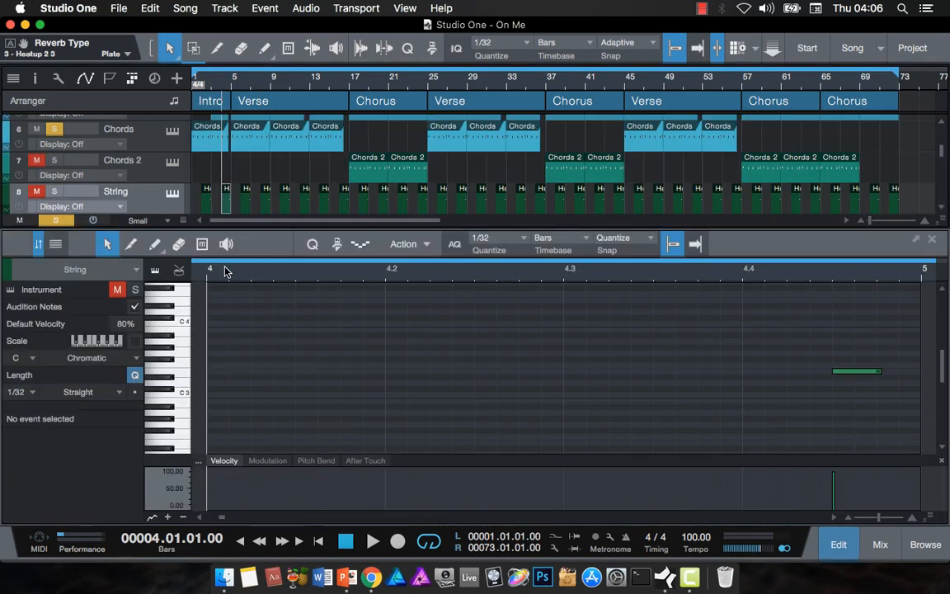
{"action": "left_click", "coordinate": [53, 190]}
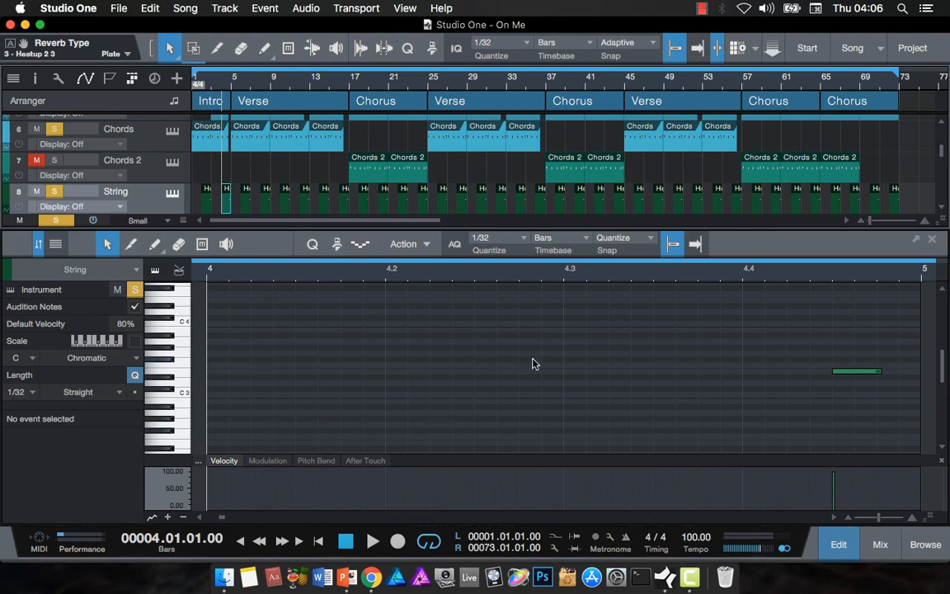
{"action": "left_click", "coordinate": [372, 541]}
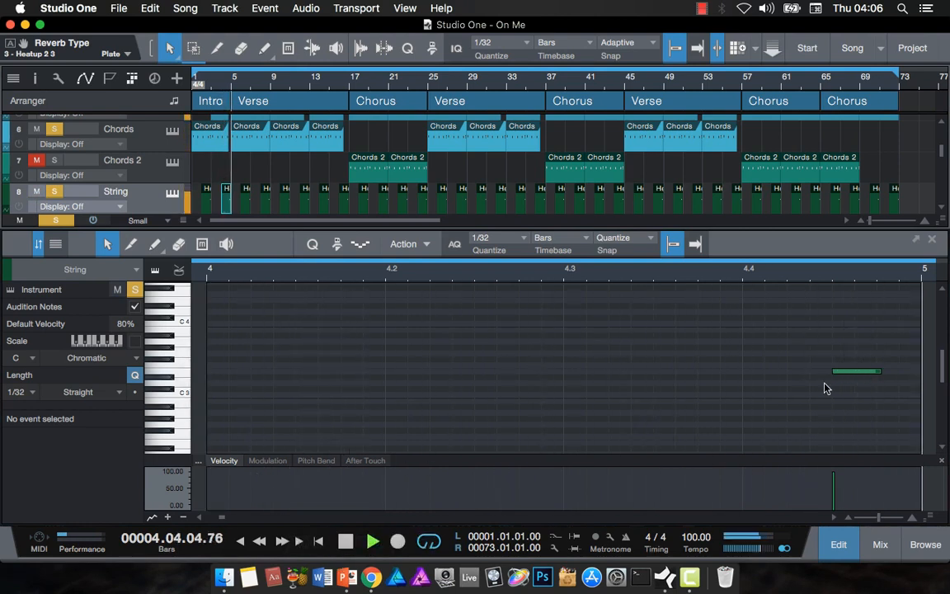
{"action": "key", "text": "space"}
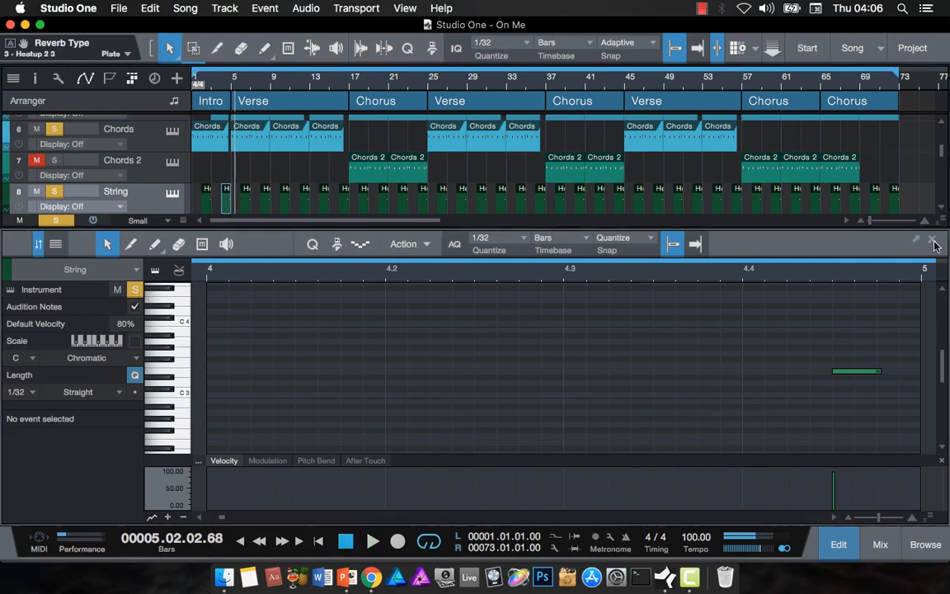
{"action": "left_click", "coordinate": [934, 240]}
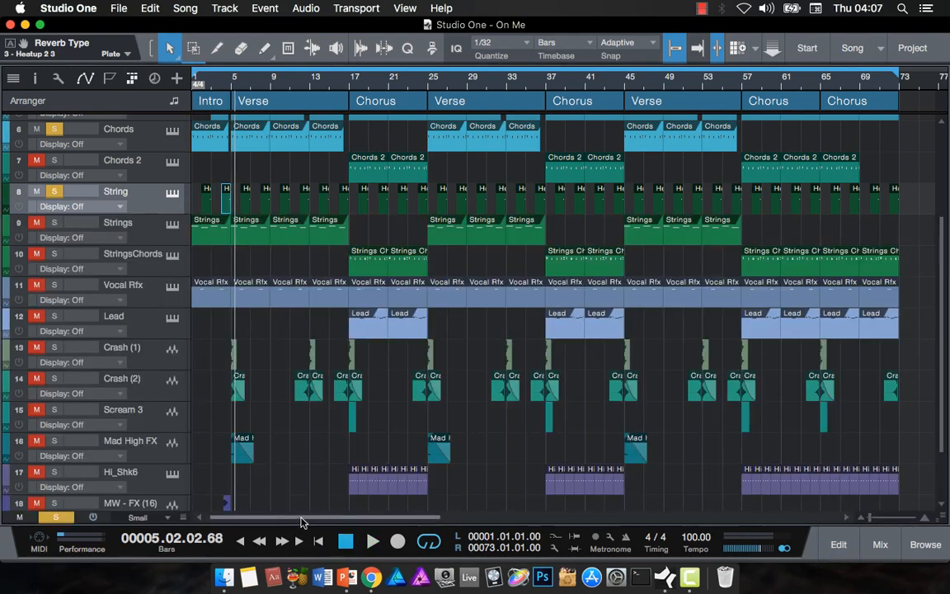
- Add the Strings track to the solo and play its intro pattern from bar 1 with its notes open in the editor
{"action": "left_click", "coordinate": [198, 85]}
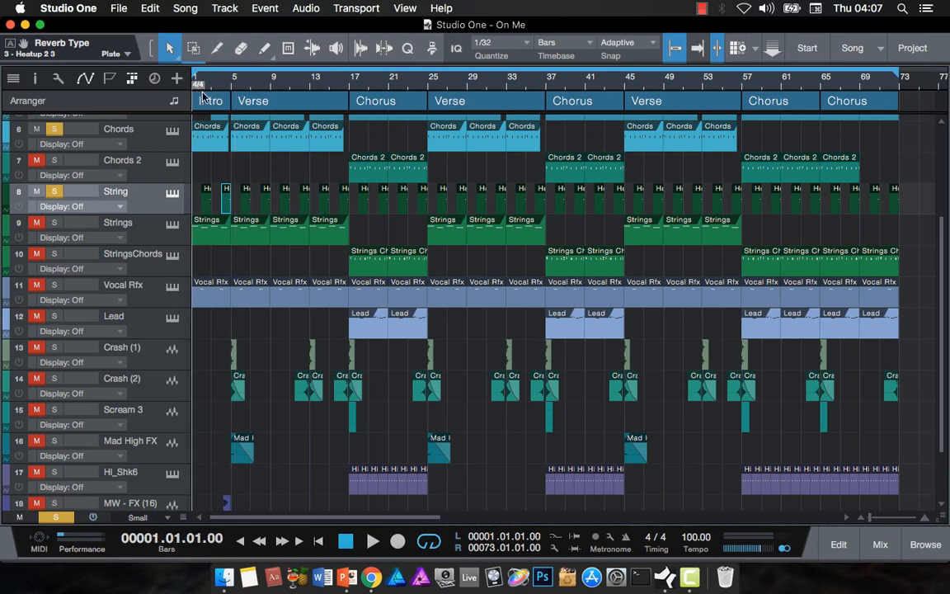
{"action": "left_click", "coordinate": [54, 223]}
{"action": "left_click", "coordinate": [212, 242]}
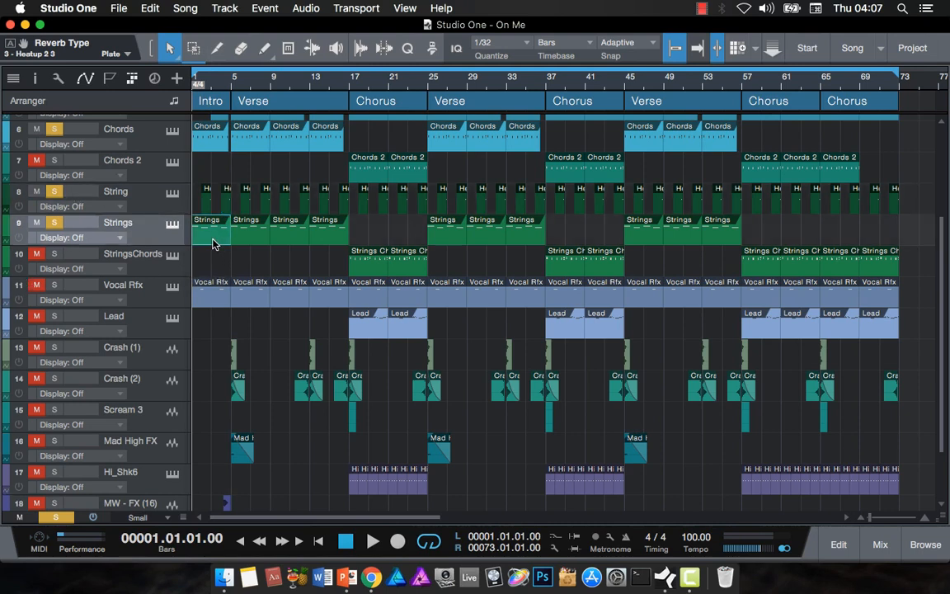
{"action": "double_click", "coordinate": [208, 239]}
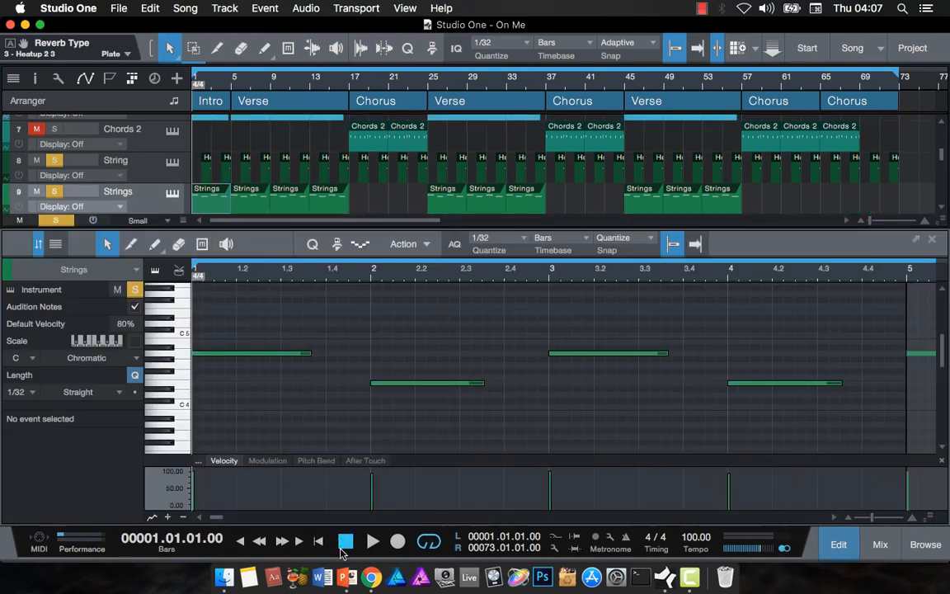
{"action": "left_click", "coordinate": [370, 543]}
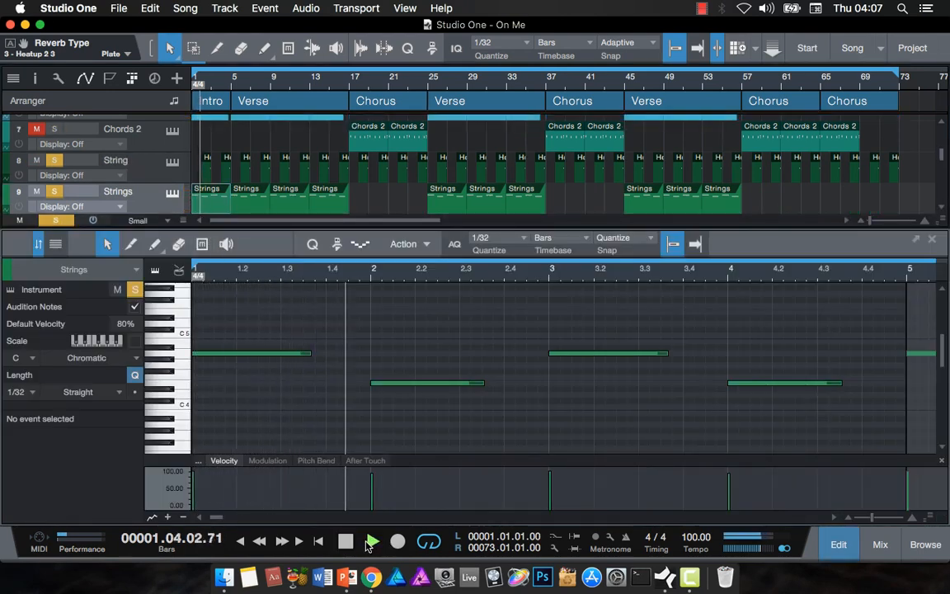
{"action": "left_click", "coordinate": [347, 545]}
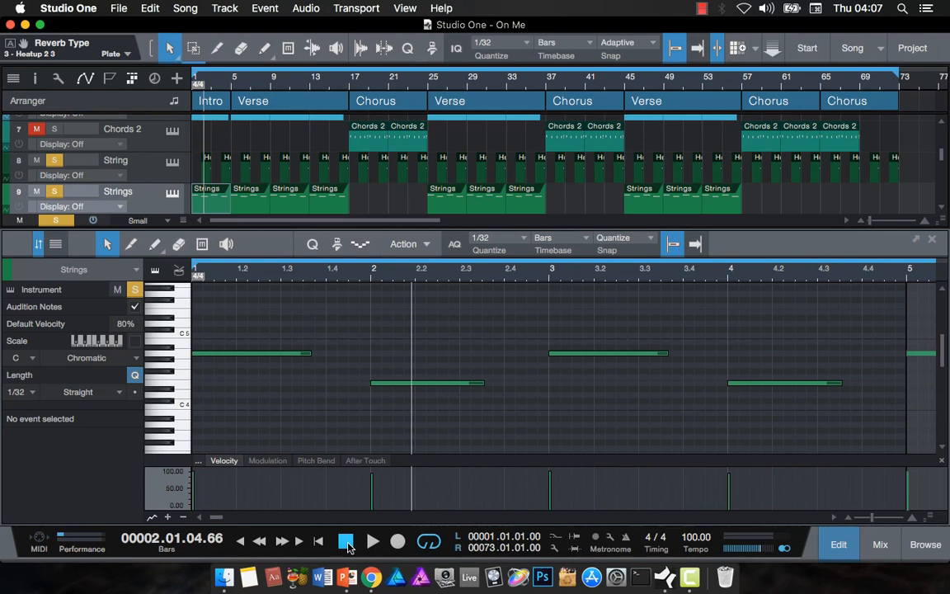
- Replay the full Strings intro pattern from bar 1 into the verse and close the note editor
{"action": "left_click", "coordinate": [345, 541]}
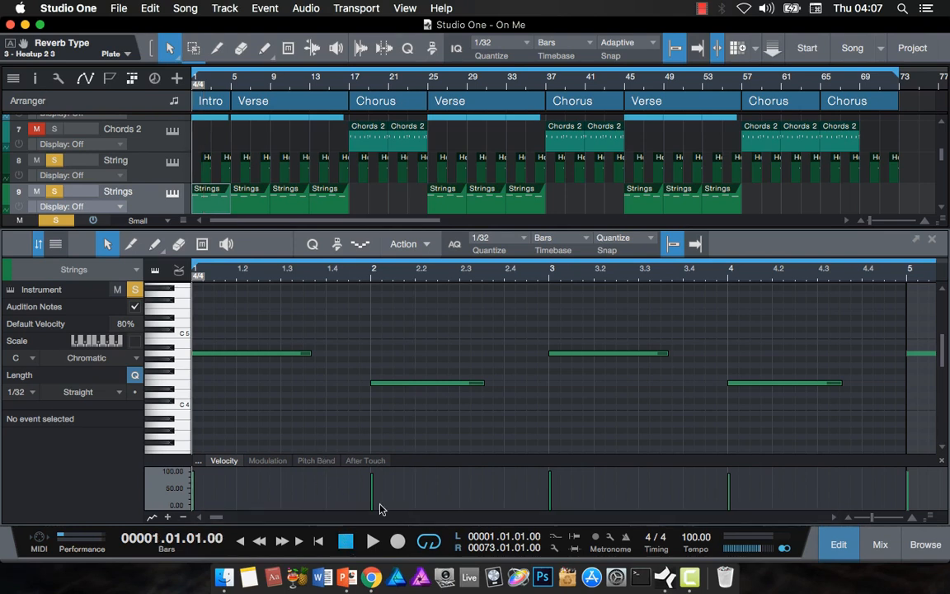
{"action": "left_click", "coordinate": [372, 541]}
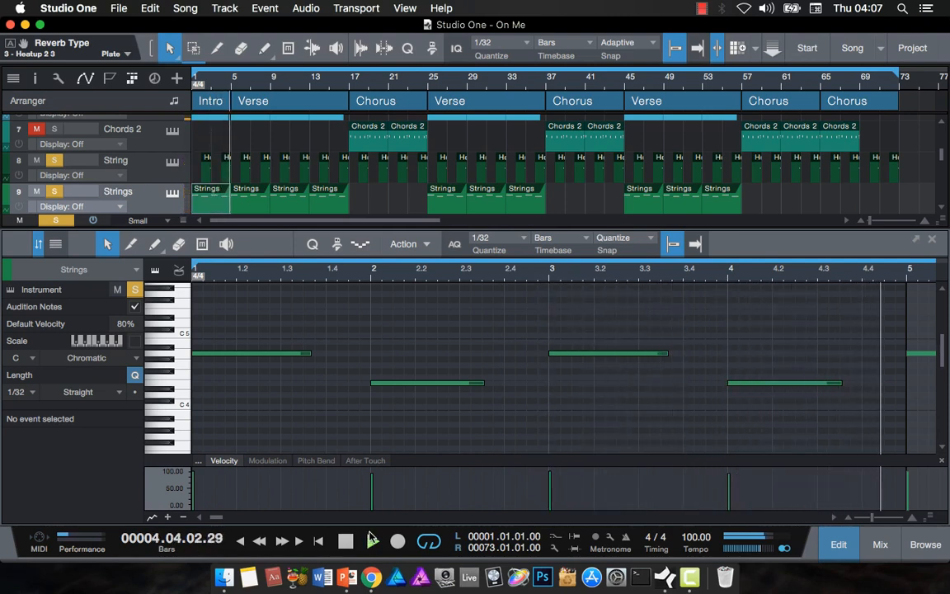
{"action": "left_click", "coordinate": [343, 545]}
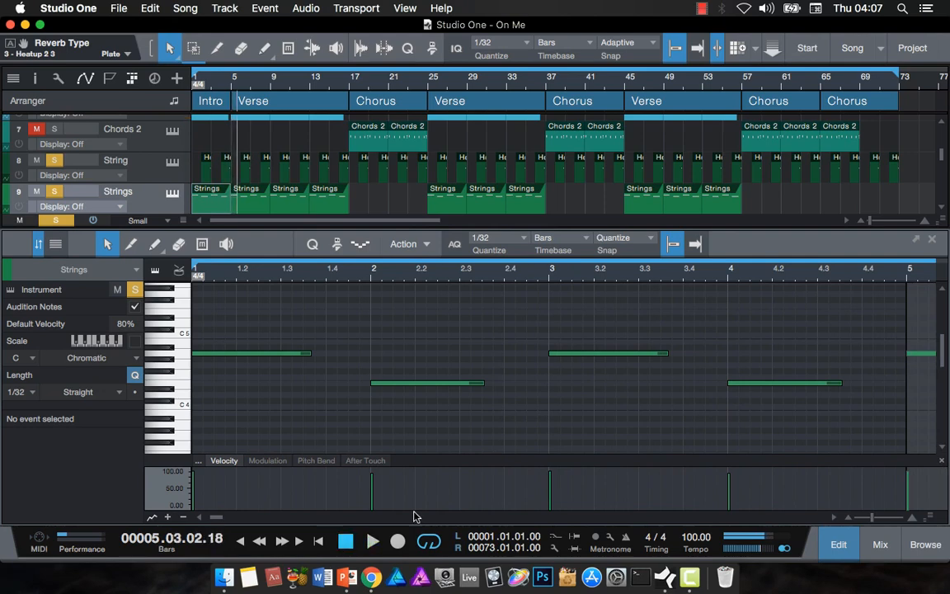
{"action": "key", "text": "F2"}
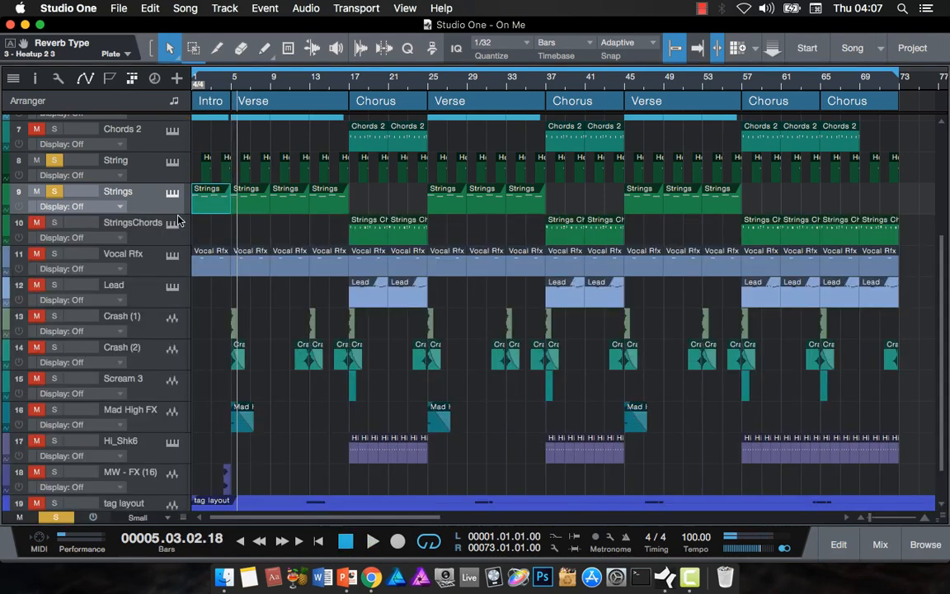
- Add the Vocal Rfx track to the solo, and check the Strings track's instrument before closing it
{"action": "left_click", "coordinate": [213, 89]}
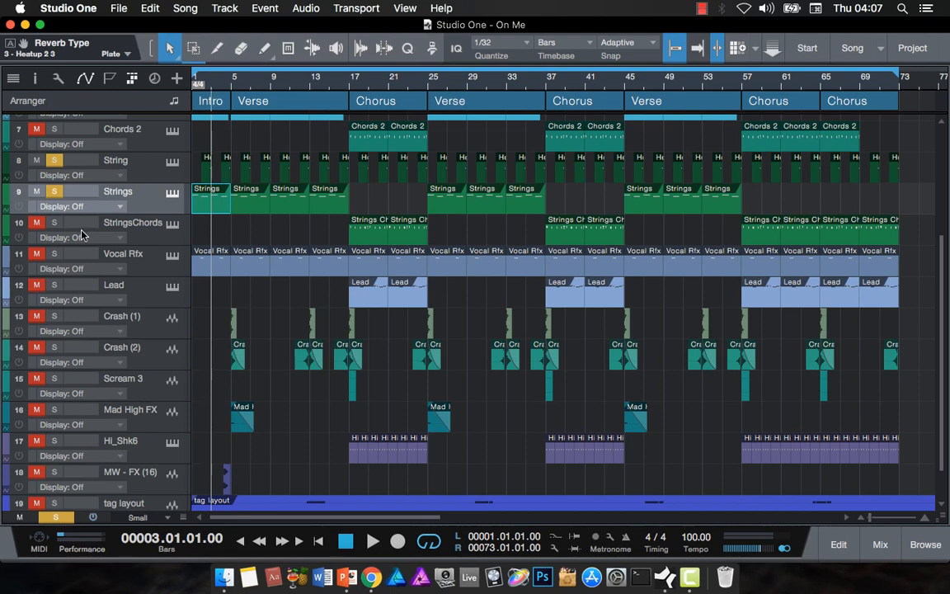
{"action": "left_click", "coordinate": [54, 253]}
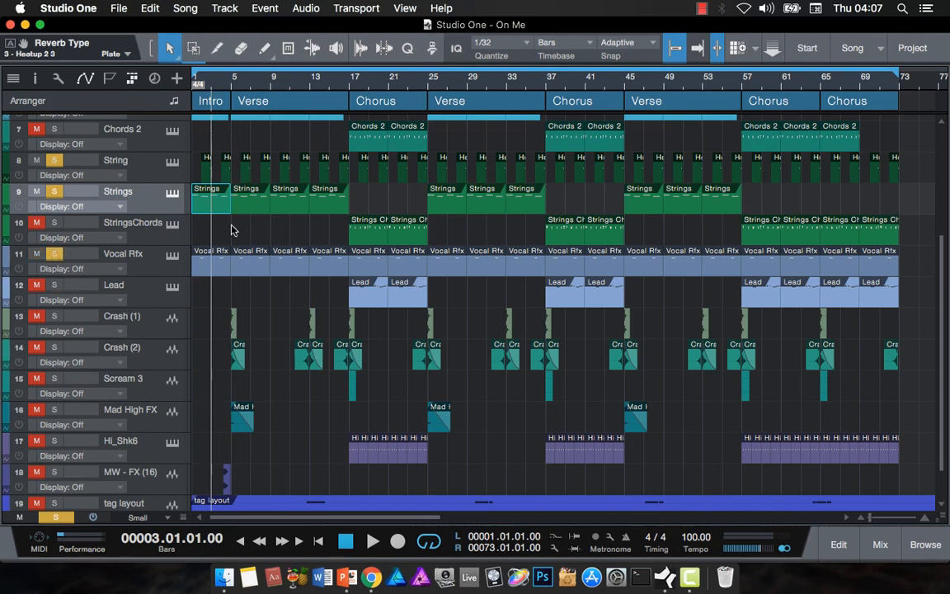
{"action": "left_click", "coordinate": [173, 193]}
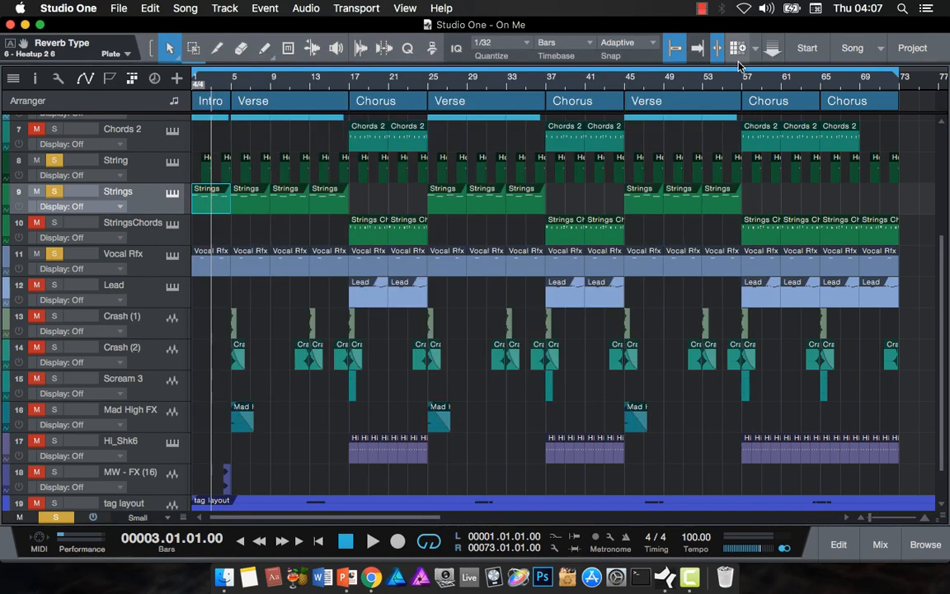
{"action": "left_click", "coordinate": [740, 58]}
- Return the playback position to bar 1 and check the preset loaded in the Vocal Rfx track's instrument, closing it when done
{"action": "left_click", "coordinate": [132, 255]}
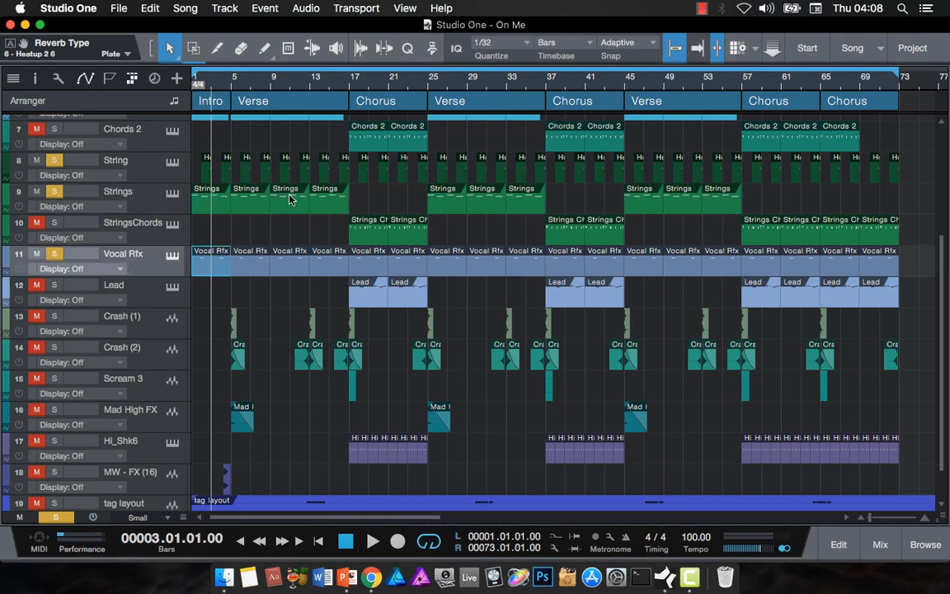
{"action": "left_click", "coordinate": [198, 86]}
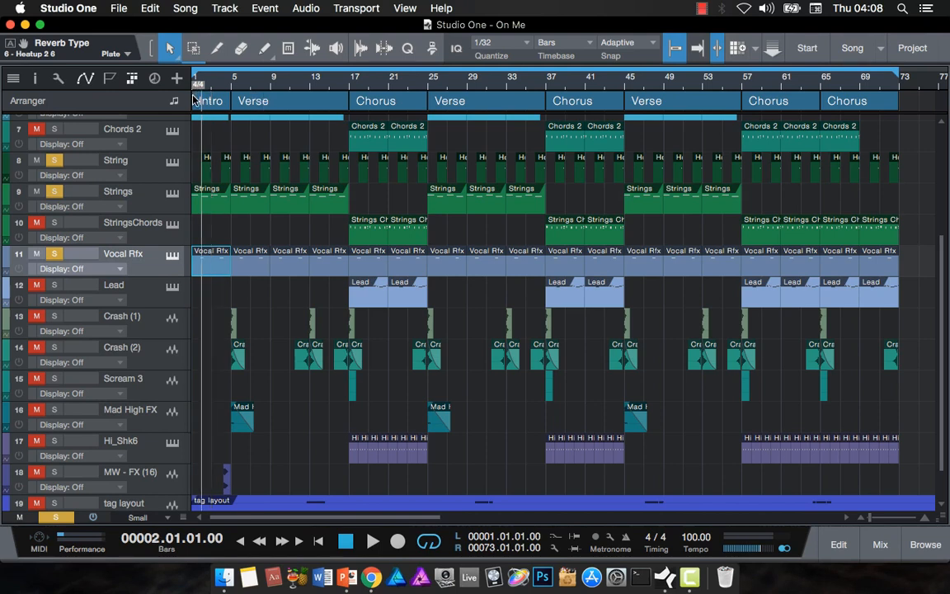
{"action": "left_click", "coordinate": [197, 87]}
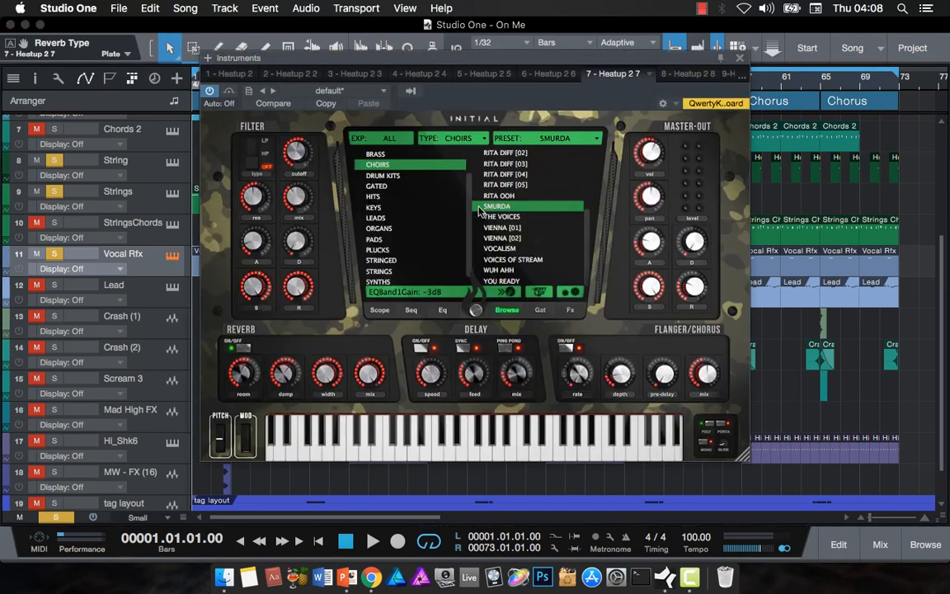
{"action": "left_click", "coordinate": [740, 58]}
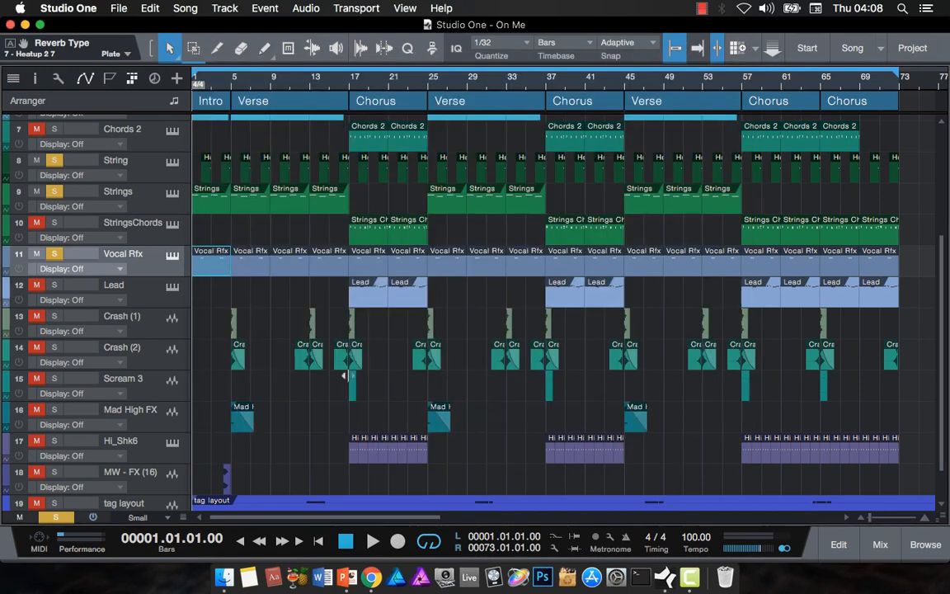
- Play the first Vocal Rfx pattern from bar 1 with its notes open in the editor, and close the editor
{"action": "double_click", "coordinate": [206, 260]}
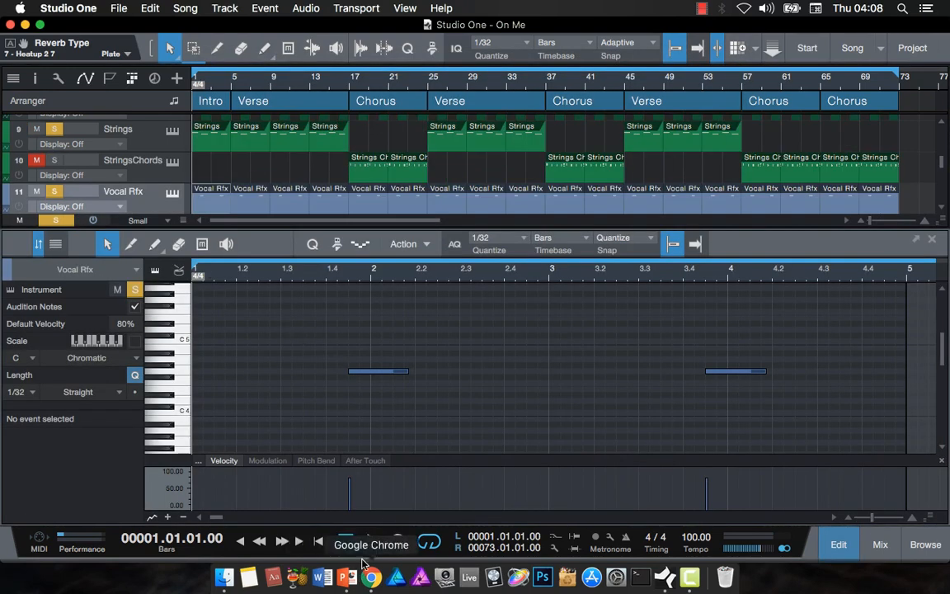
{"action": "left_click", "coordinate": [371, 541]}
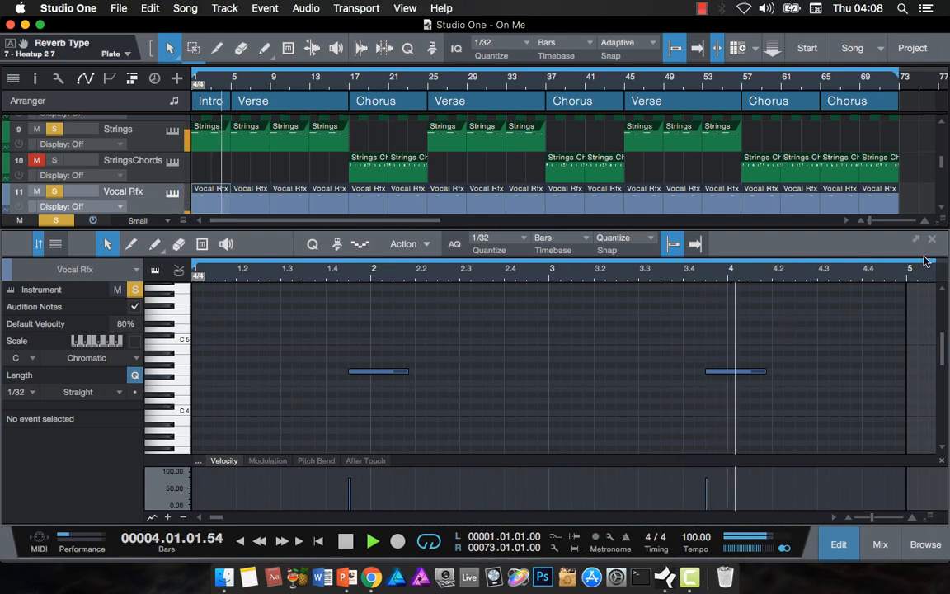
{"action": "key", "text": "F2"}
{"action": "key", "text": "space"}
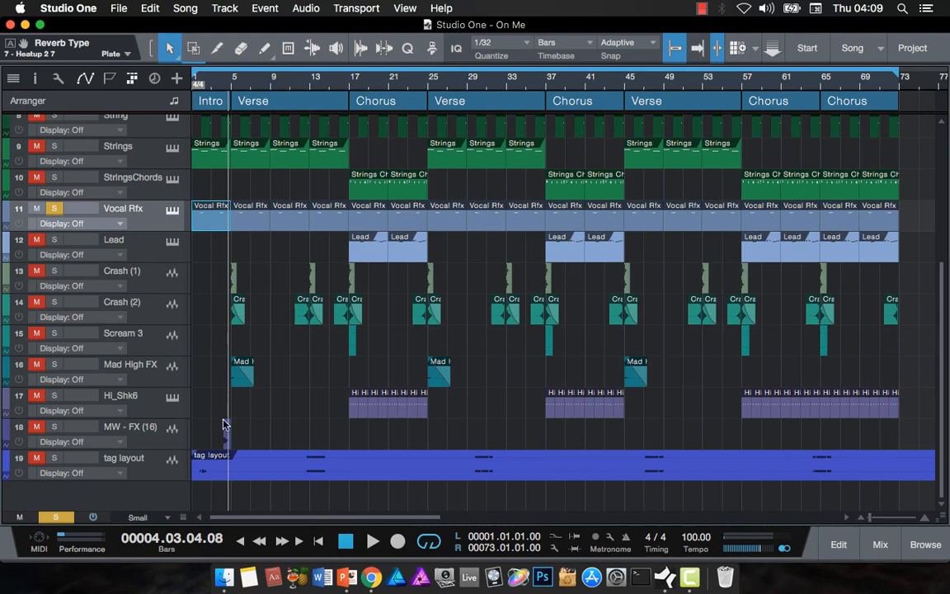
- Play the Vocal Rfx track on its own from the start of the song
{"action": "left_click", "coordinate": [346, 545]}
{"action": "left_click", "coordinate": [371, 542]}
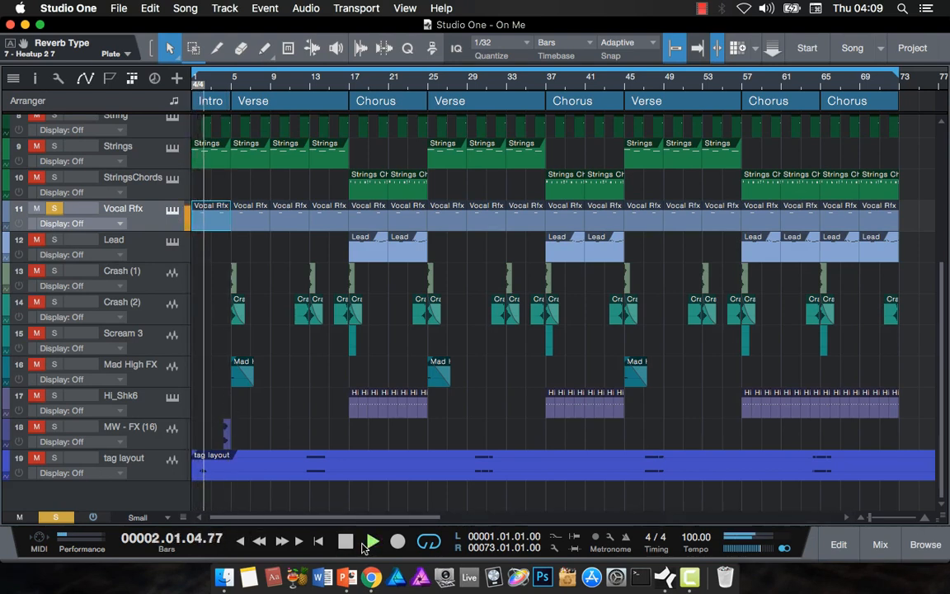
{"action": "left_click", "coordinate": [346, 542]}
- Add every track from StringsChords up to Kick to the solo alongside Vocal Rfx
{"action": "scroll", "coordinate": [206, 248], "scroll_direction": "up", "scroll_amount": 6}
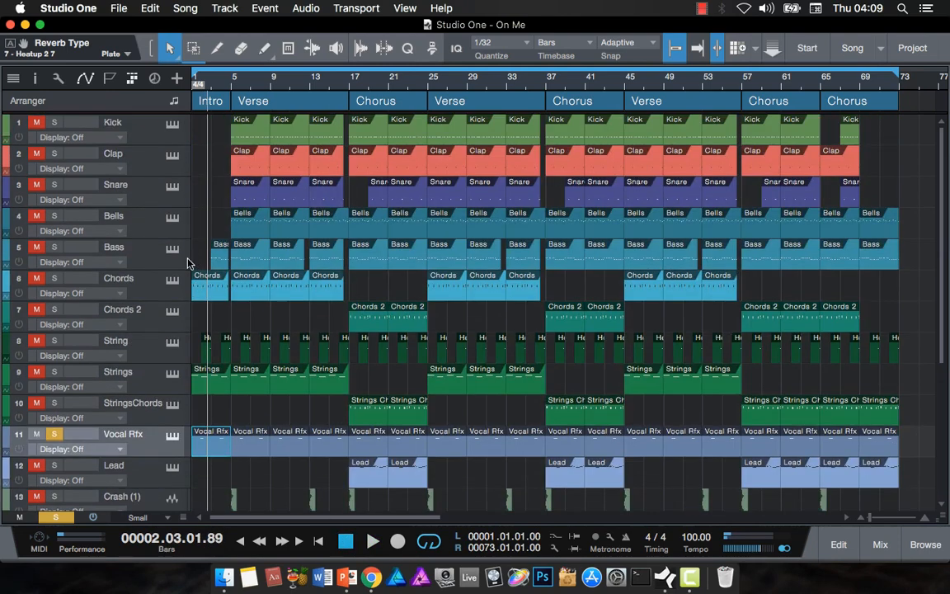
{"action": "left_click", "coordinate": [54, 403]}
{"action": "left_click", "coordinate": [53, 371]}
{"action": "left_click", "coordinate": [54, 340]}
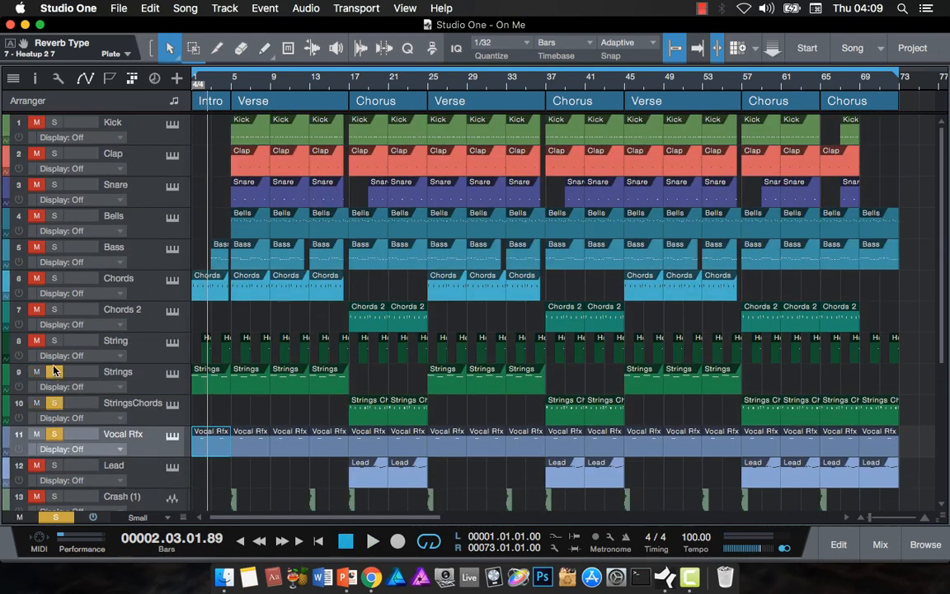
{"action": "left_click", "coordinate": [54, 310]}
{"action": "left_click", "coordinate": [54, 278]}
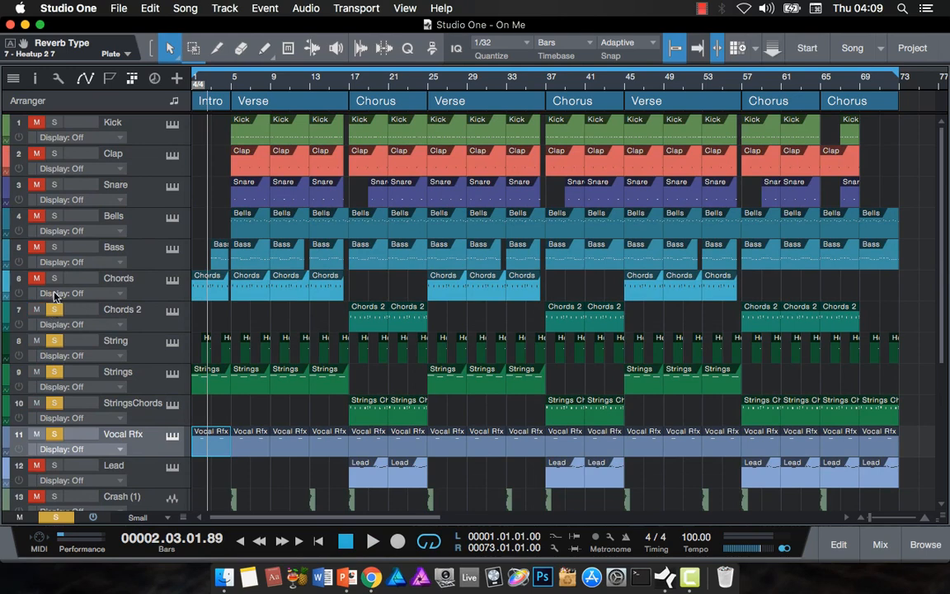
{"action": "left_click", "coordinate": [54, 247]}
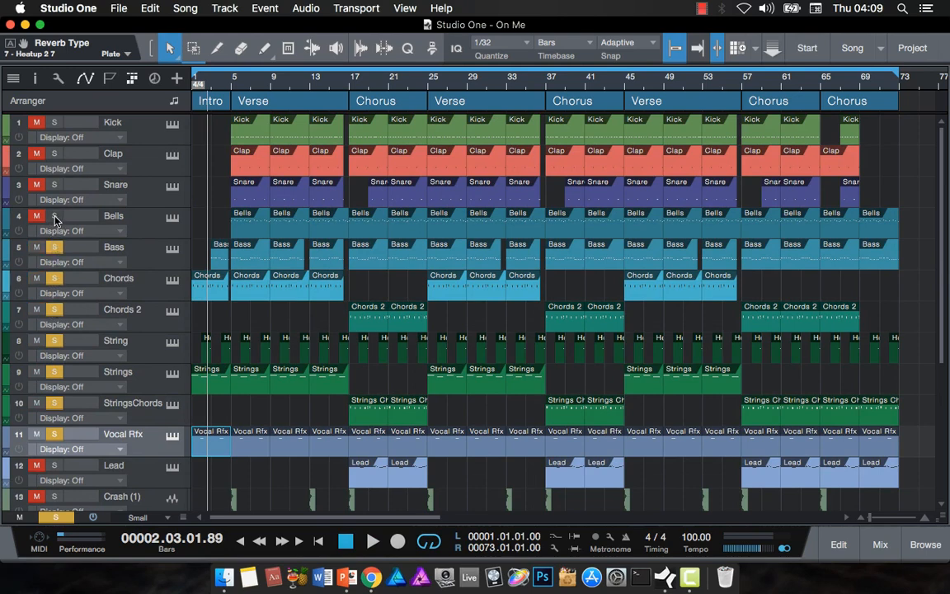
{"action": "left_click", "coordinate": [54, 215]}
{"action": "left_click", "coordinate": [53, 184]}
{"action": "left_click", "coordinate": [54, 153]}
{"action": "left_click", "coordinate": [54, 122]}
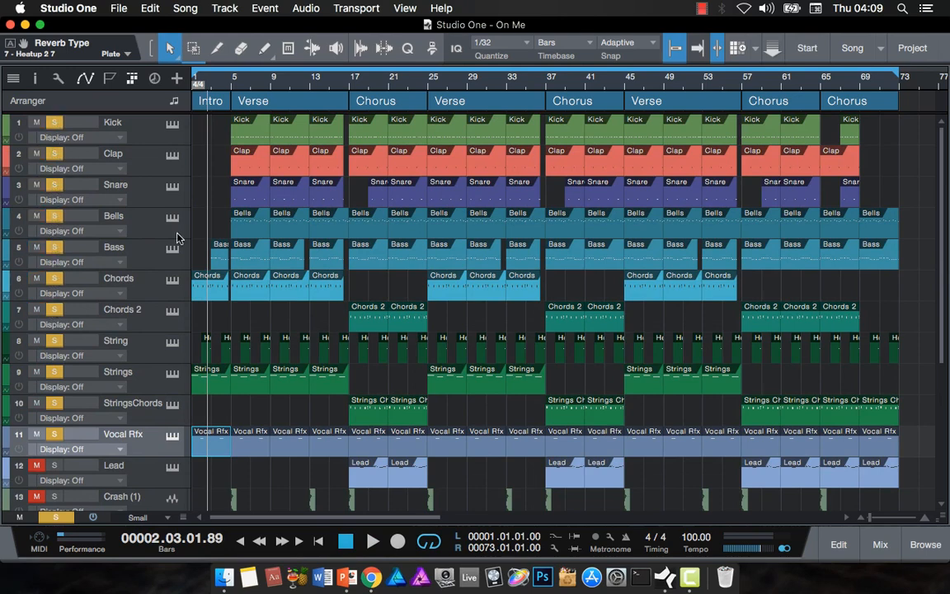
- Play the Mad High FX track from bar 5 with it added to the solo, and remove its solo after stopping
{"action": "scroll", "coordinate": [303, 375], "scroll_direction": "down", "scroll_amount": 4}
{"action": "scroll", "coordinate": [314, 376], "scroll_direction": "down", "scroll_amount": 3}
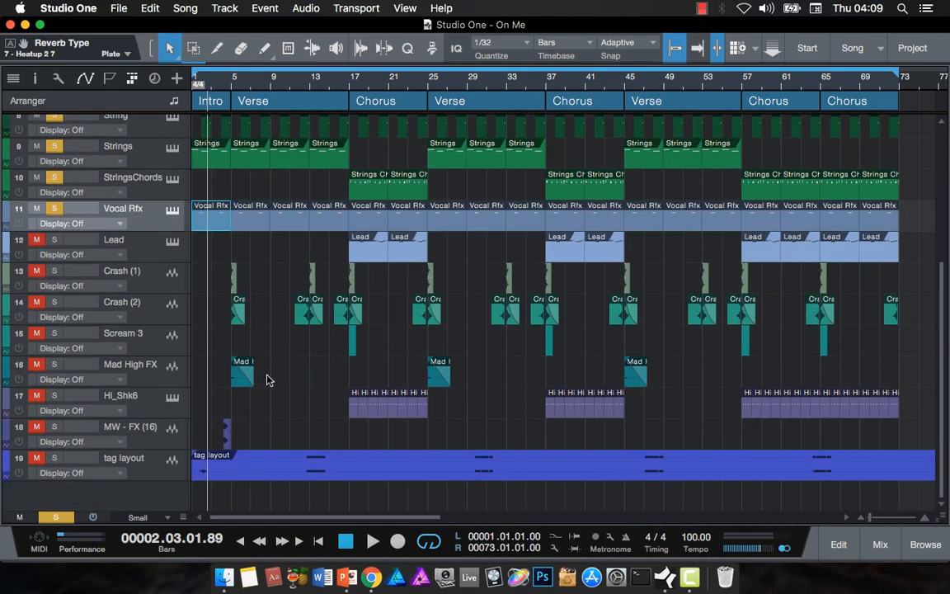
{"action": "left_click", "coordinate": [231, 88]}
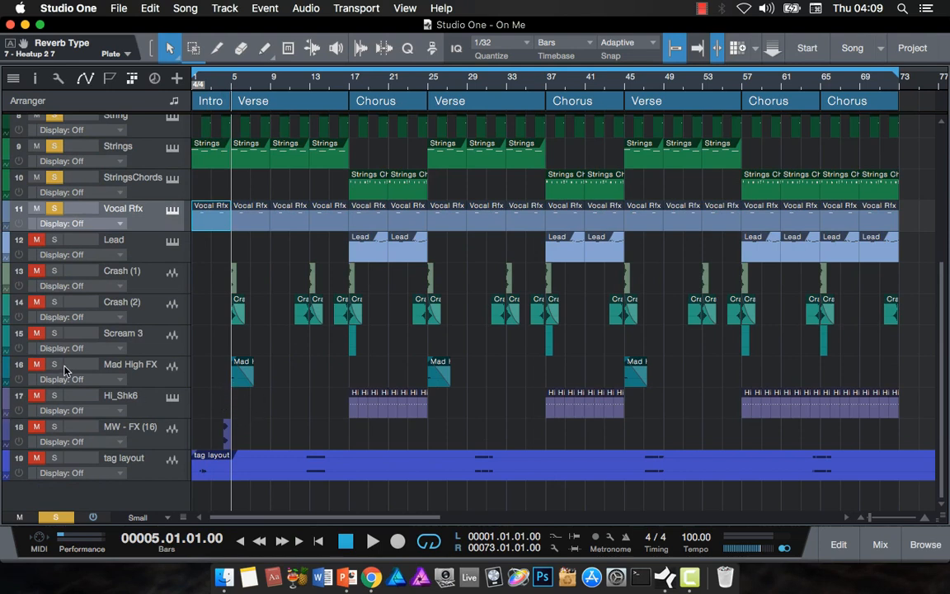
{"action": "left_click", "coordinate": [54, 363]}
{"action": "left_click", "coordinate": [373, 542]}
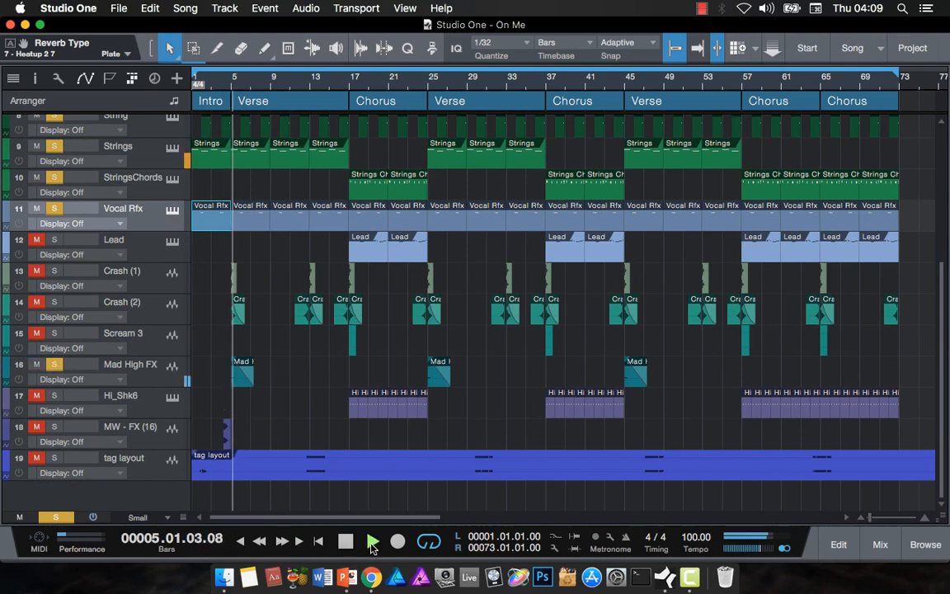
{"action": "key", "text": "space"}
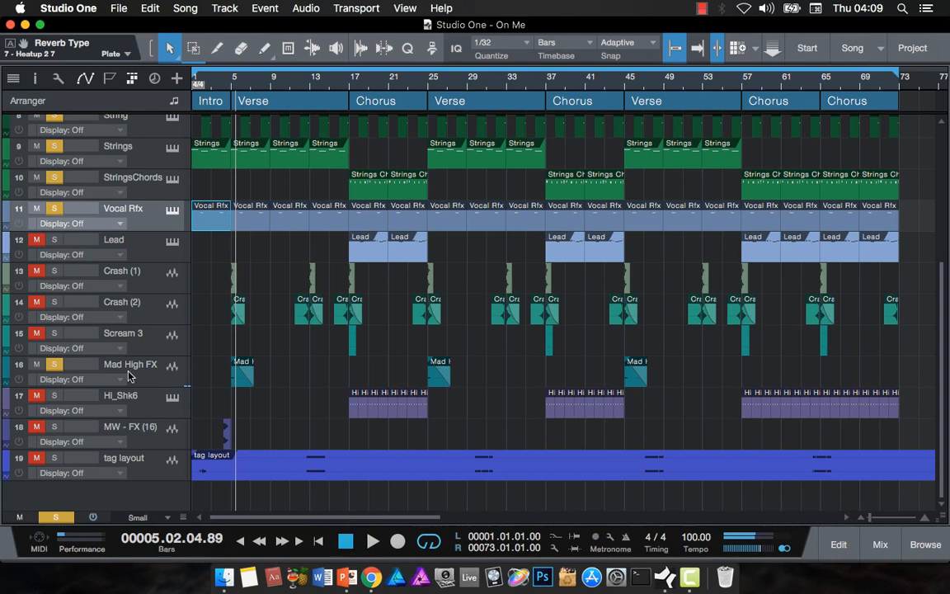
{"action": "left_click", "coordinate": [54, 364]}
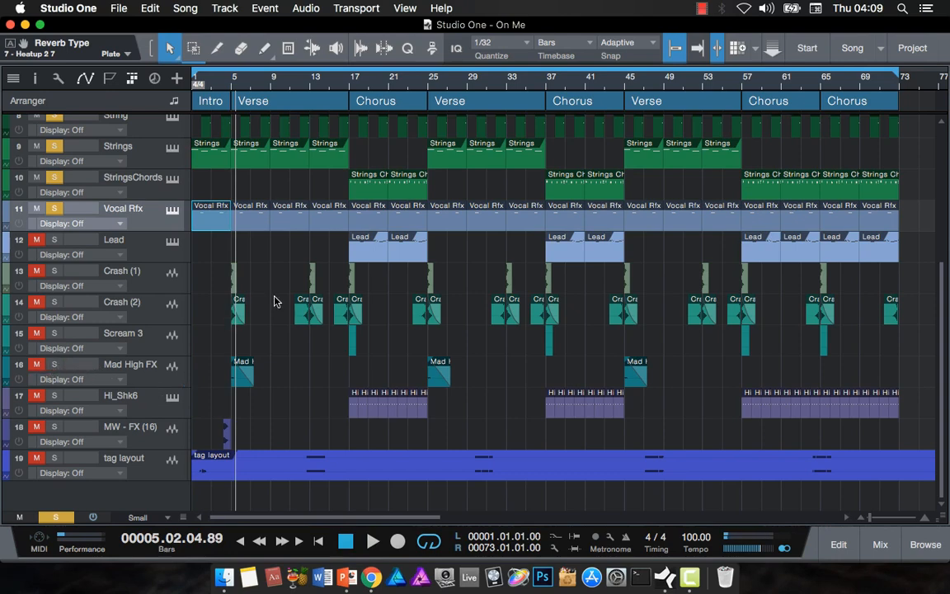
- Play the full arrangement from the first verse at bar 5 with no track soloed
{"action": "scroll", "coordinate": [275, 302], "scroll_direction": "up", "scroll_amount": 7}
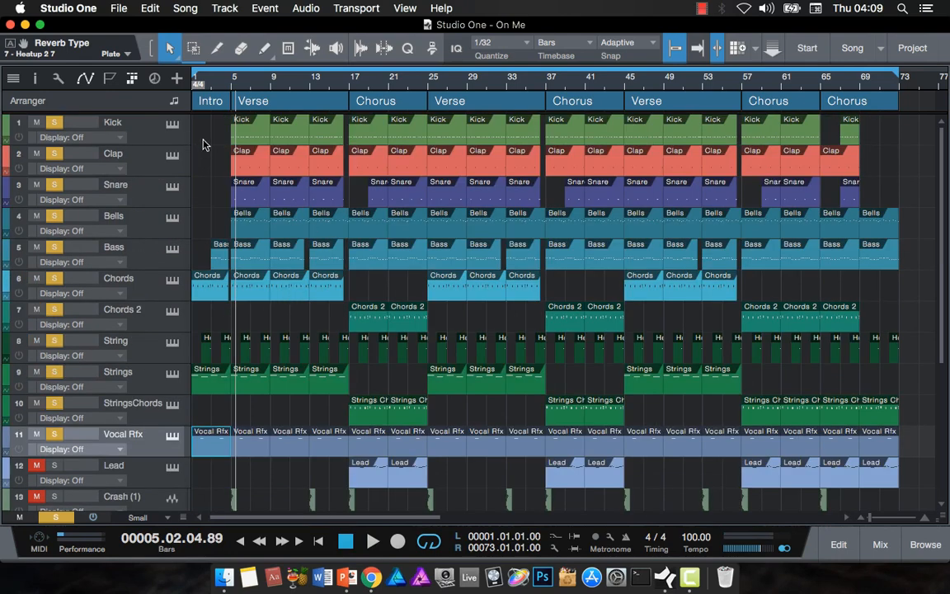
{"action": "scroll", "coordinate": [410, 96], "scroll_direction": "up", "scroll_amount": 5}
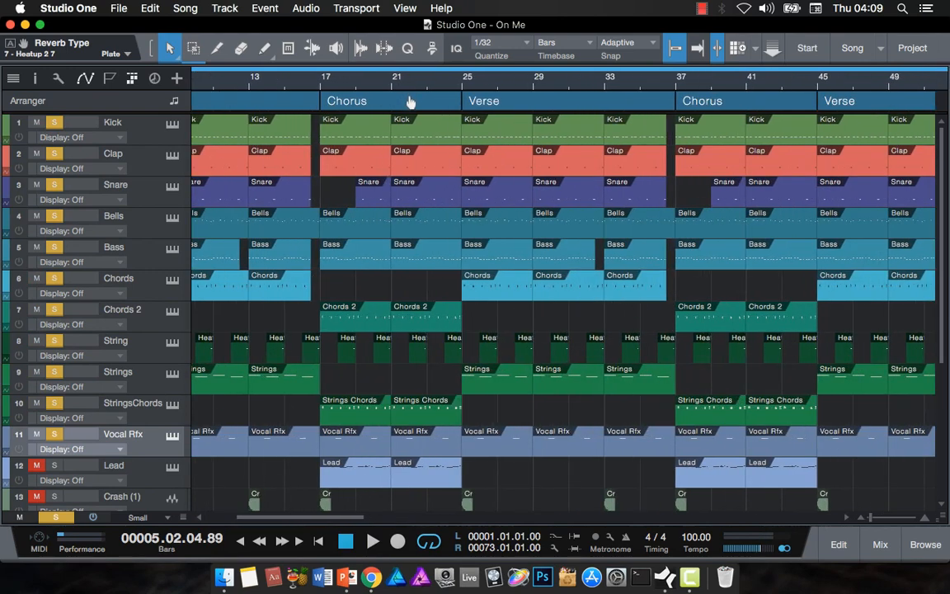
{"action": "scroll", "coordinate": [411, 99], "scroll_direction": "down", "scroll_amount": 1}
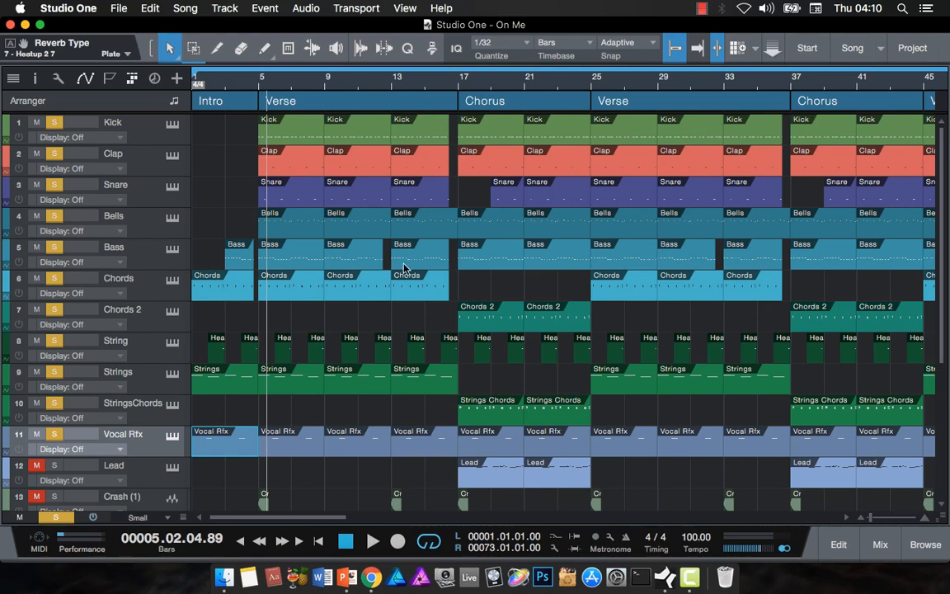
{"action": "scroll", "coordinate": [428, 247], "scroll_direction": "down", "scroll_amount": 5}
{"action": "scroll", "coordinate": [442, 382], "scroll_direction": "up", "scroll_amount": 5}
{"action": "left_click", "coordinate": [254, 82]}
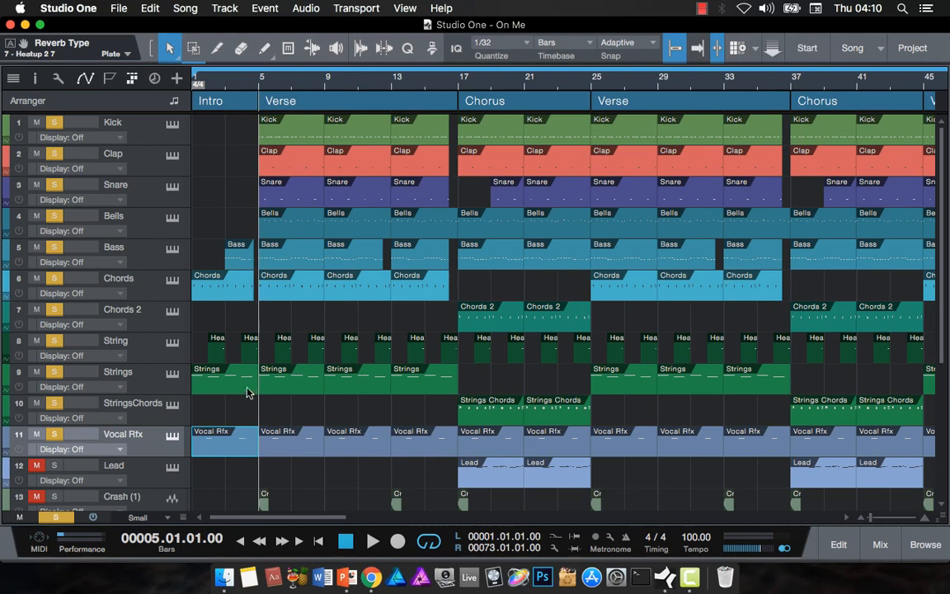
{"action": "scroll", "coordinate": [246, 392], "scroll_direction": "down", "scroll_amount": 6}
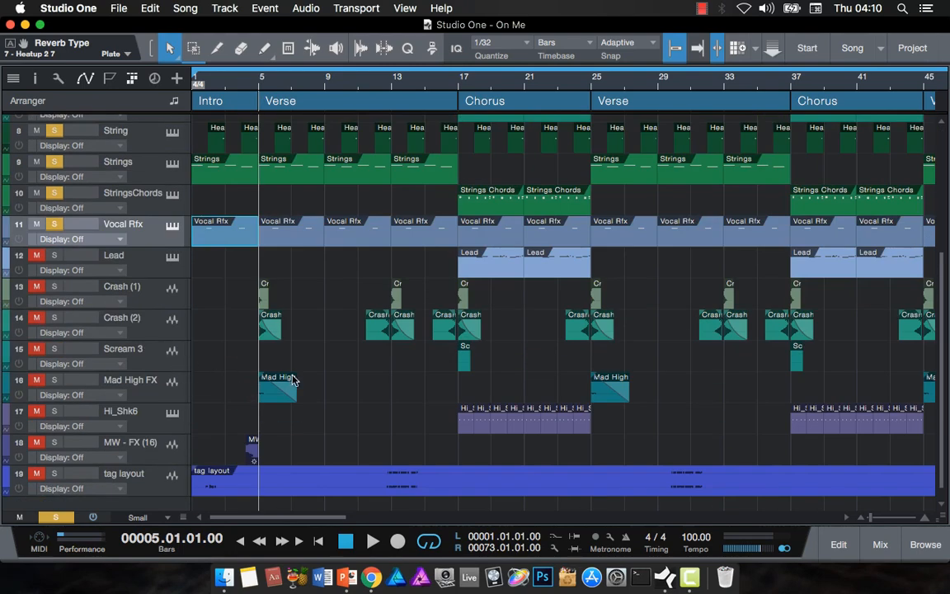
{"action": "scroll", "coordinate": [264, 380], "scroll_direction": "up", "scroll_amount": 6}
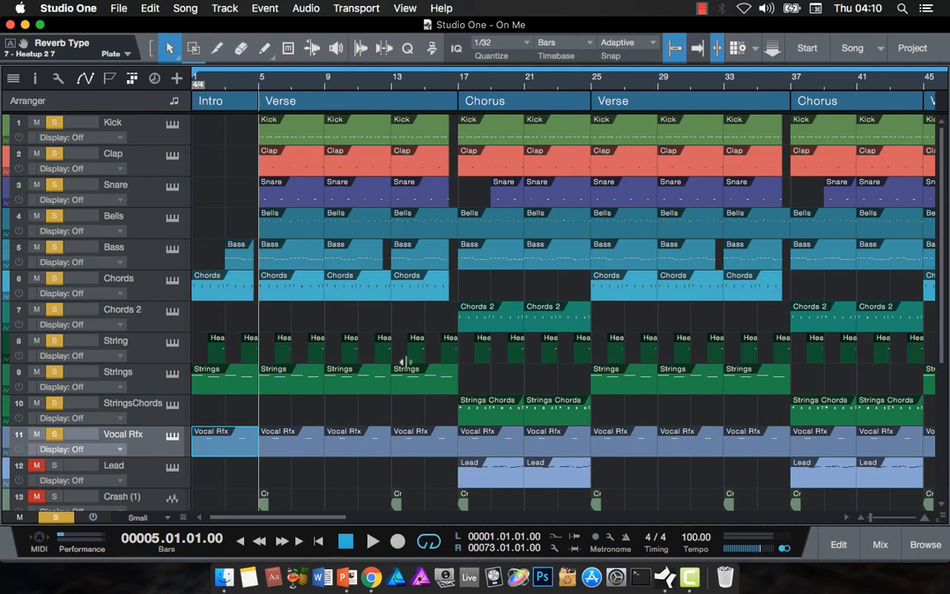
{"action": "left_click", "coordinate": [373, 542]}
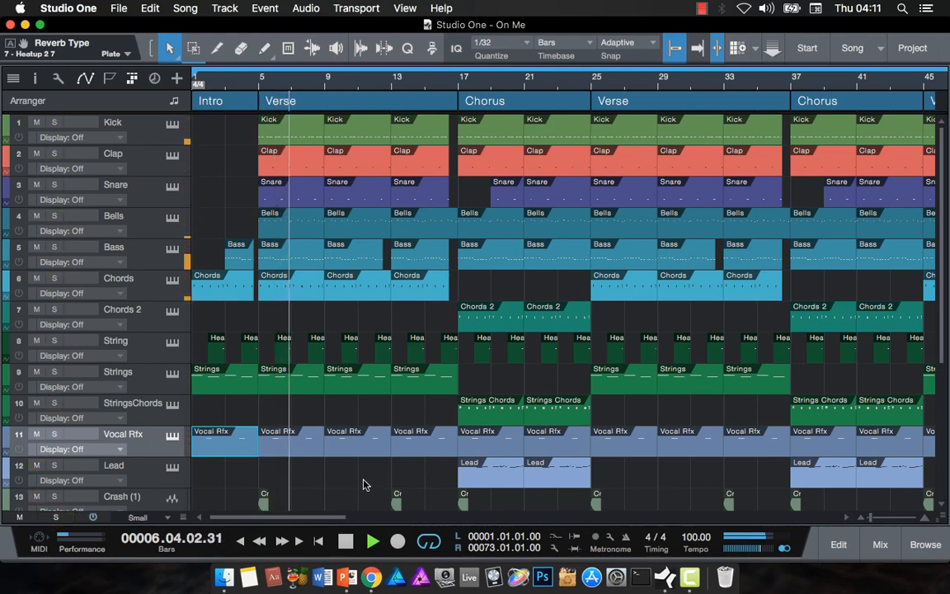
- Follow the upper and lower tracks while playback runs from the verse into the first chorus, and stop it at bar 18
{"action": "scroll", "coordinate": [363, 482], "scroll_direction": "down", "scroll_amount": 1}
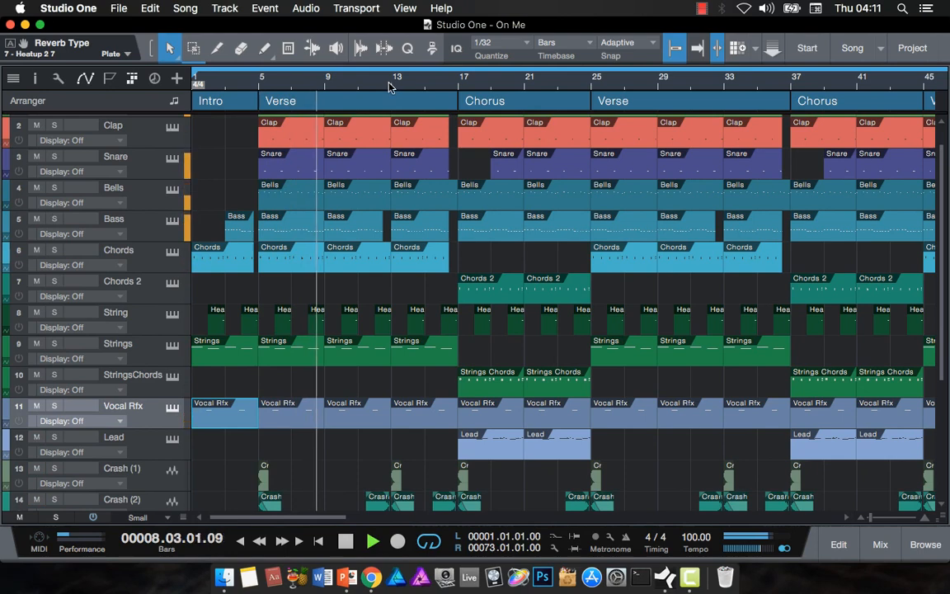
{"action": "scroll", "coordinate": [409, 264], "scroll_direction": "up", "scroll_amount": 1}
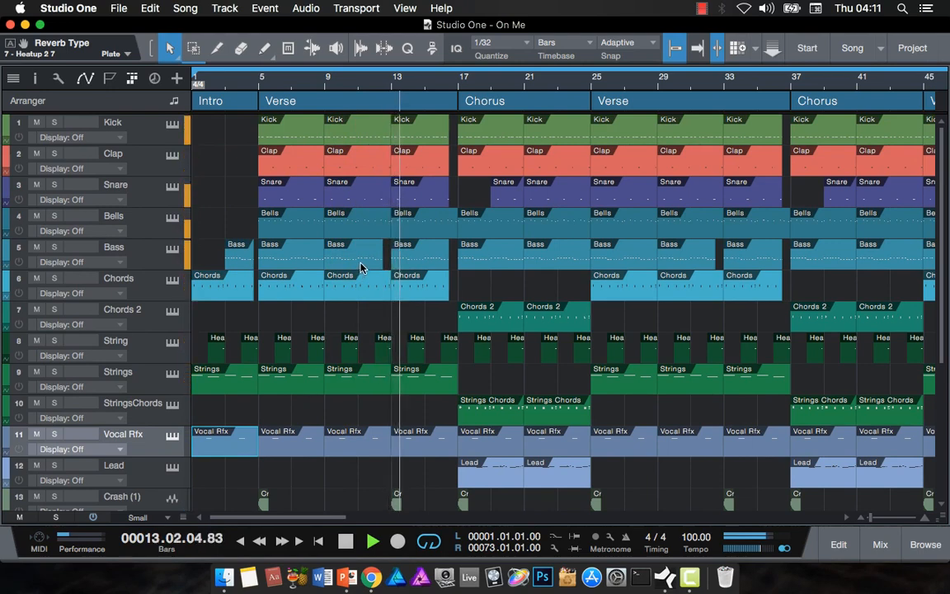
{"action": "scroll", "coordinate": [435, 365], "scroll_direction": "down", "scroll_amount": 6}
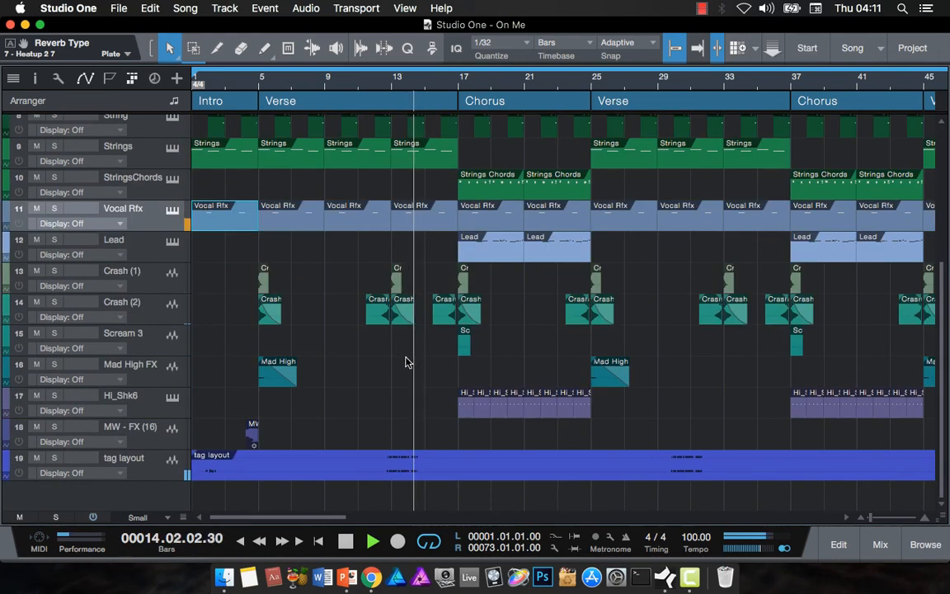
{"action": "scroll", "coordinate": [407, 361], "scroll_direction": "up", "scroll_amount": 6}
{"action": "scroll", "coordinate": [464, 384], "scroll_direction": "down", "scroll_amount": 1}
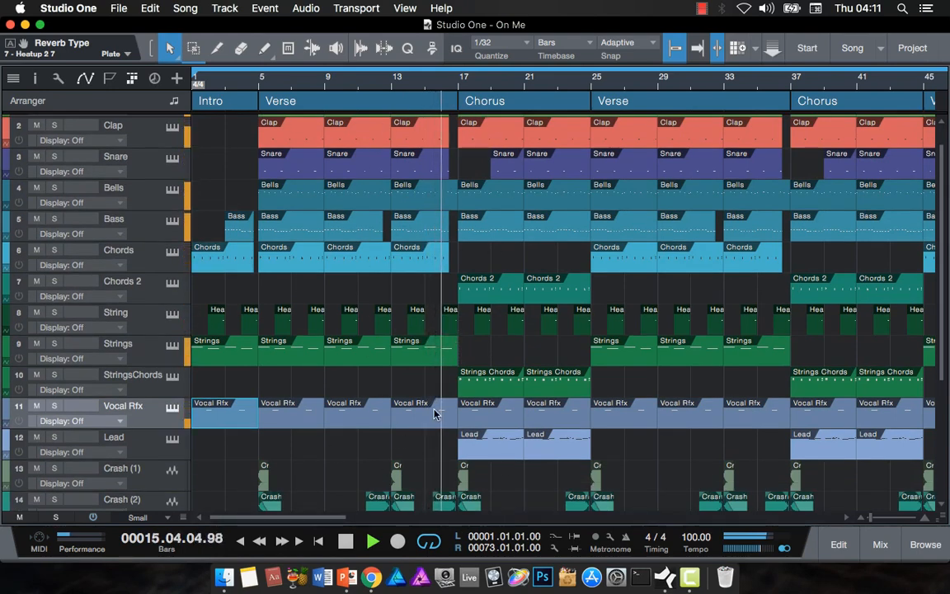
{"action": "scroll", "coordinate": [430, 404], "scroll_direction": "down", "scroll_amount": 4}
{"action": "scroll", "coordinate": [419, 381], "scroll_direction": "up", "scroll_amount": 5}
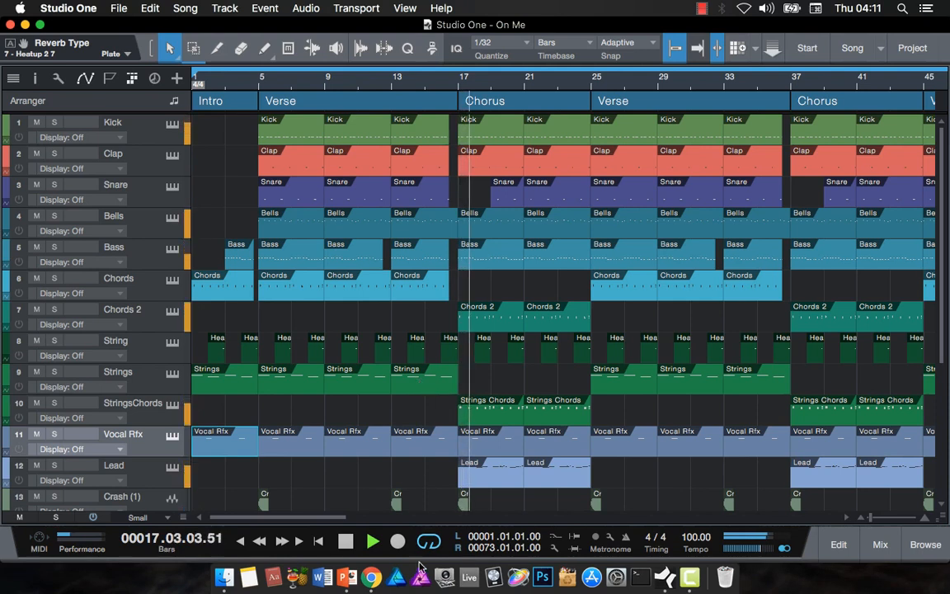
{"action": "key", "text": "space"}
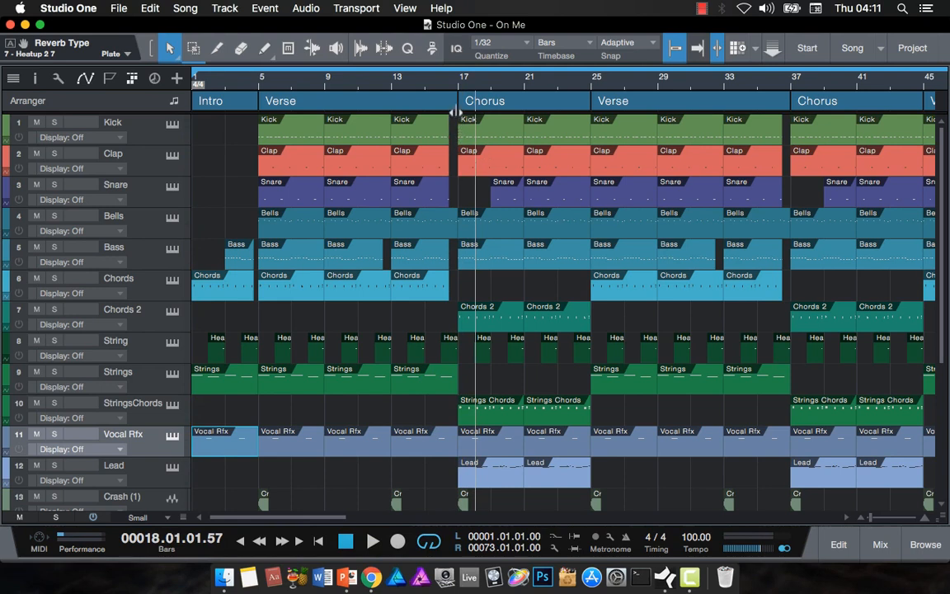
- Move the playback position to bar 17 and select the verse's Chords patterns, followed by the two Chords 2 patterns in the first chorus
{"action": "left_click", "coordinate": [456, 81]}
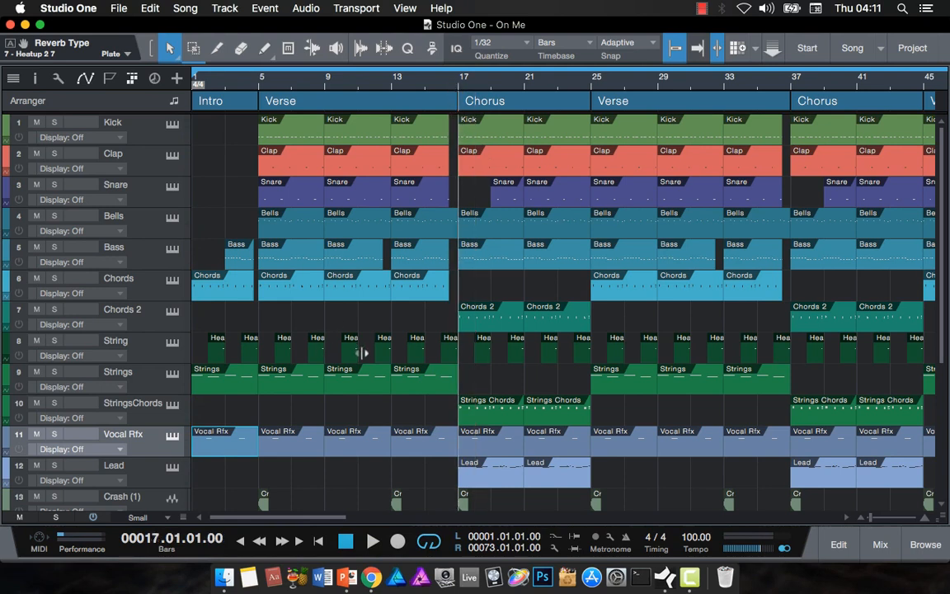
{"action": "left_click_drag", "start_coordinate": [397, 300], "coordinate": [249, 261]}
{"action": "left_click_drag", "start_coordinate": [440, 302], "coordinate": [598, 332]}
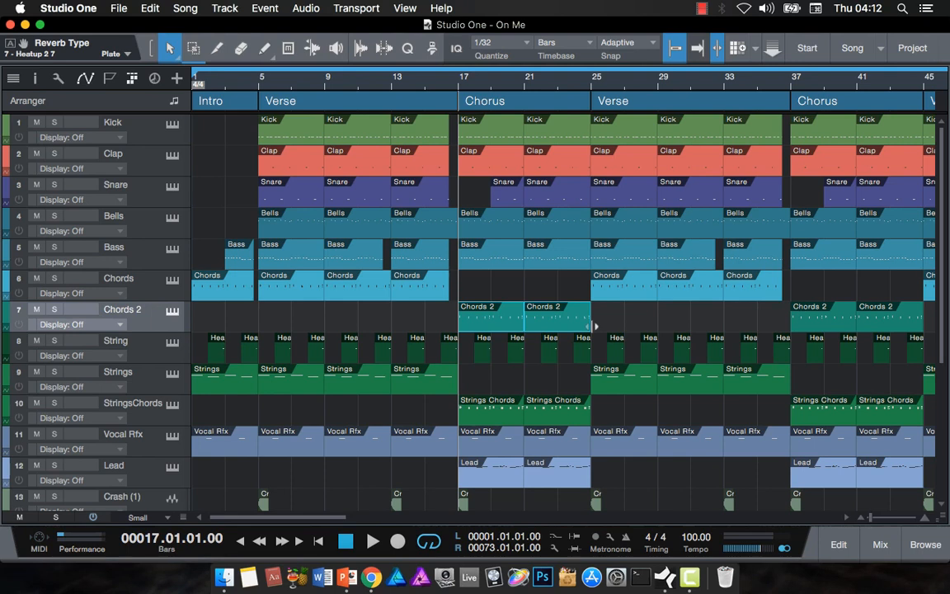
- Select the last two Chords patterns of the first verse and briefly play the Chords track in solo from bar 9
{"action": "left_click_drag", "start_coordinate": [415, 331], "coordinate": [327, 278]}
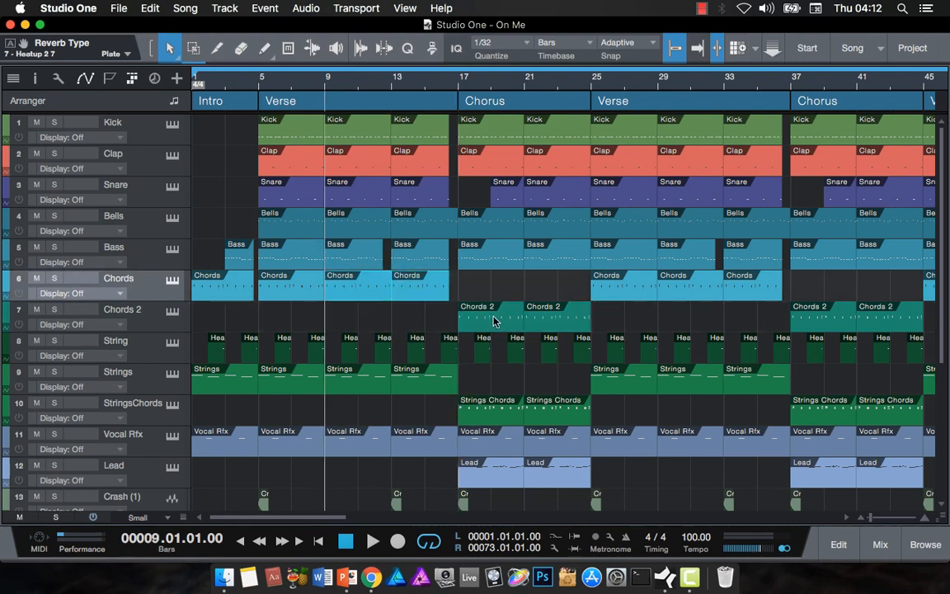
{"action": "left_click", "coordinate": [53, 279]}
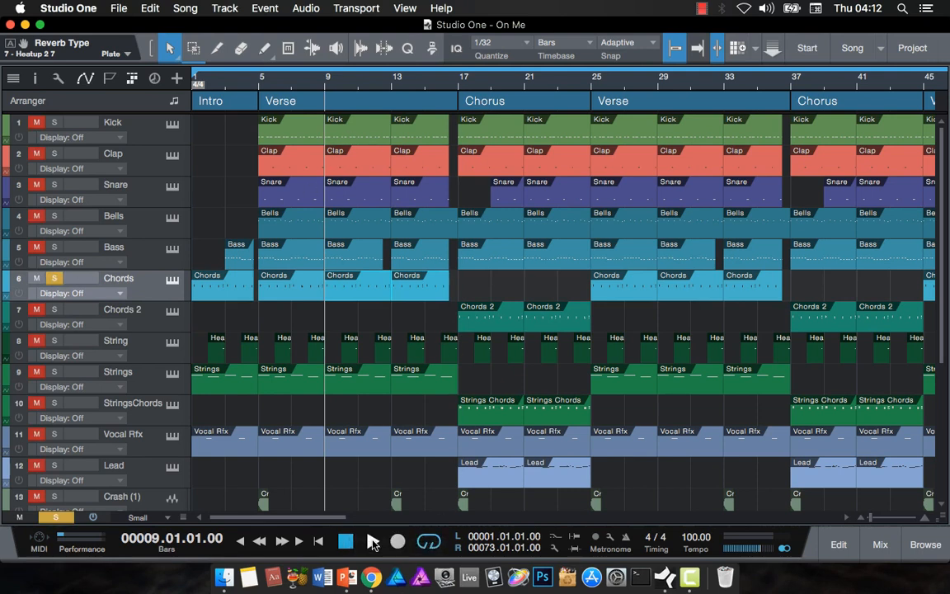
{"action": "left_click", "coordinate": [372, 540]}
{"action": "key", "text": "space"}
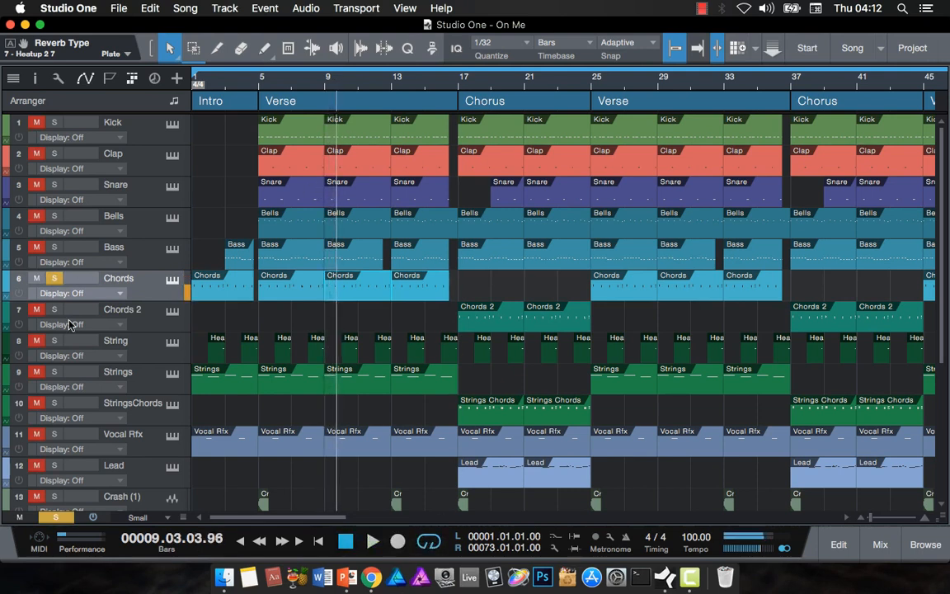
- Add Chords 2 to the solo, play it from bar 17 while checking its instrument preset, and close the instrument and stop playback
{"action": "left_click", "coordinate": [52, 312]}
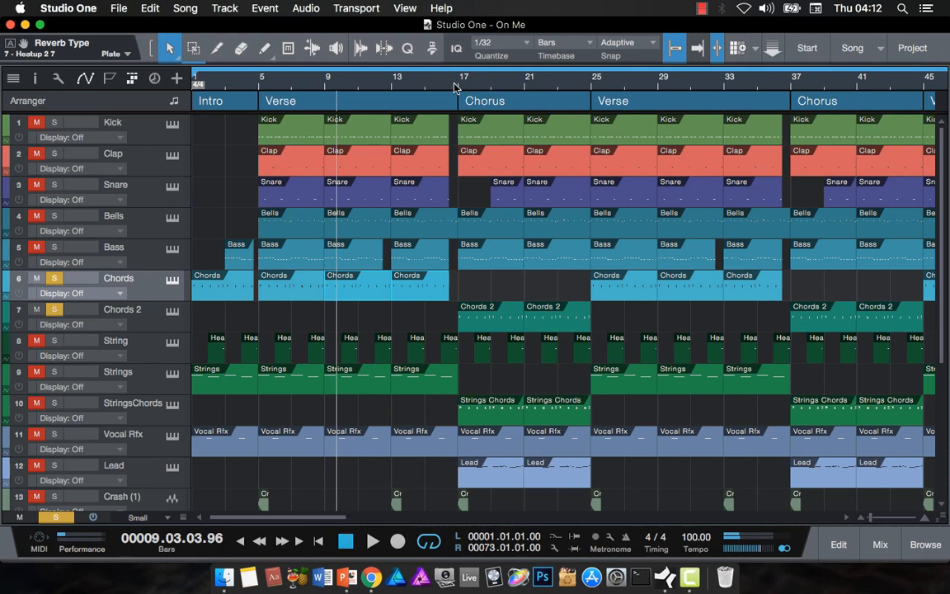
{"action": "left_click", "coordinate": [458, 83]}
{"action": "key", "text": "space"}
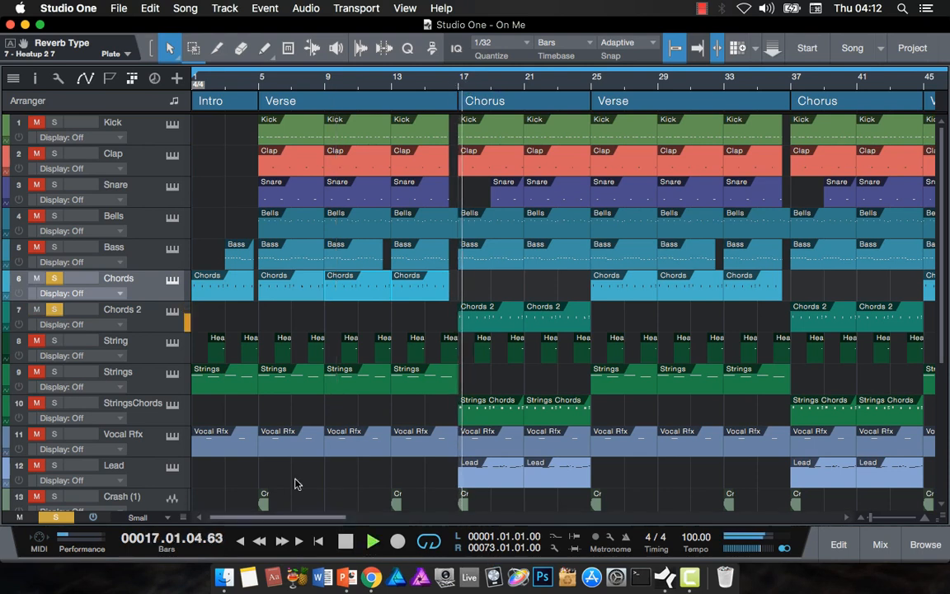
{"action": "left_click", "coordinate": [173, 315]}
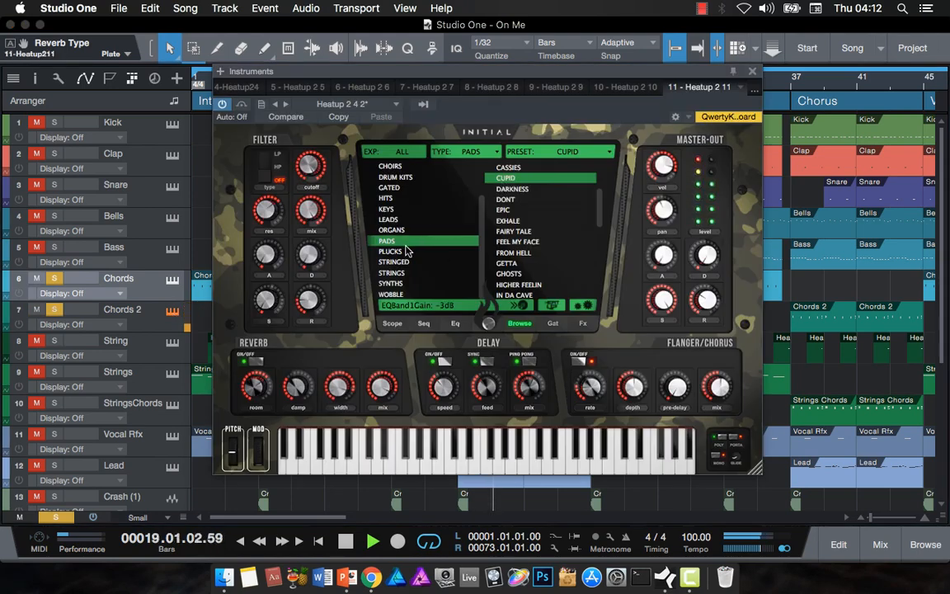
{"action": "left_click", "coordinate": [753, 72]}
{"action": "key", "text": "space"}
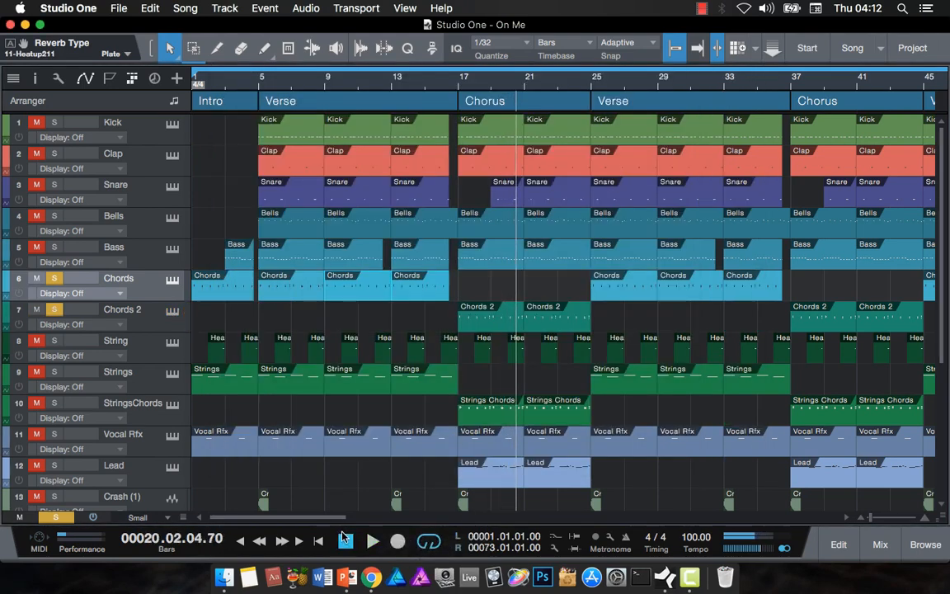
- Solo StringsChords instead of Chords 2, play it from bar 17 with its instrument open, and close the instrument and stop playback
{"action": "left_click", "coordinate": [124, 406]}
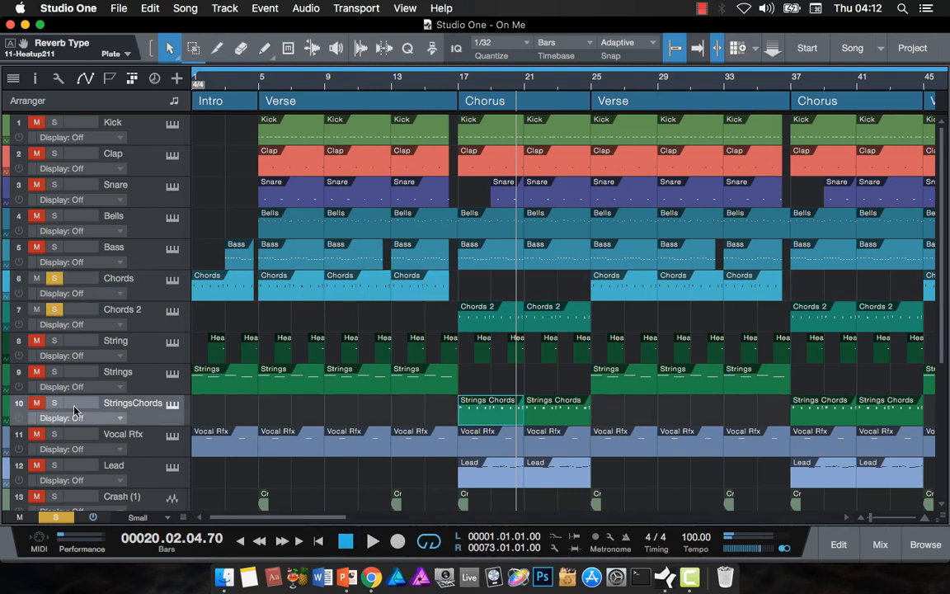
{"action": "left_click", "coordinate": [50, 404]}
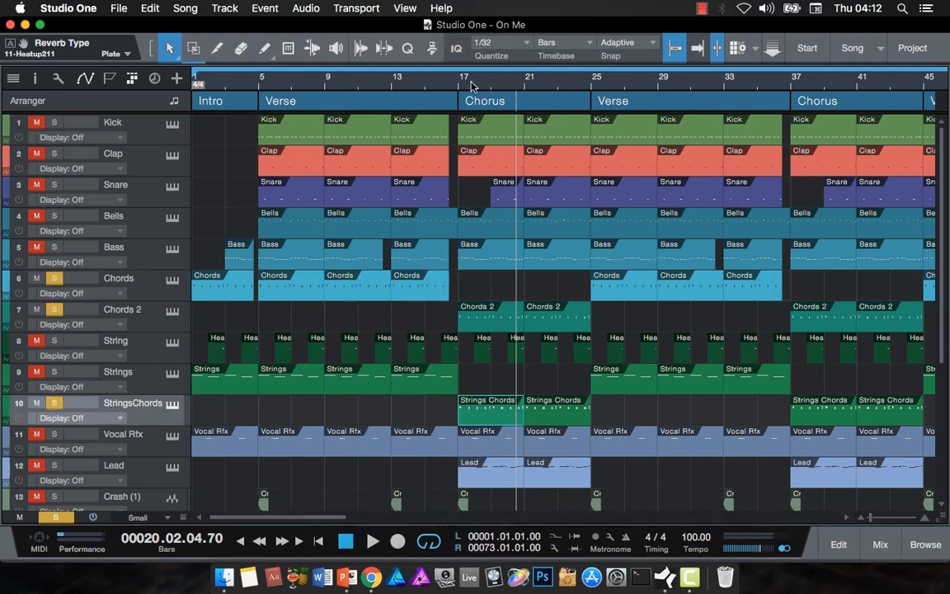
{"action": "left_click", "coordinate": [454, 84]}
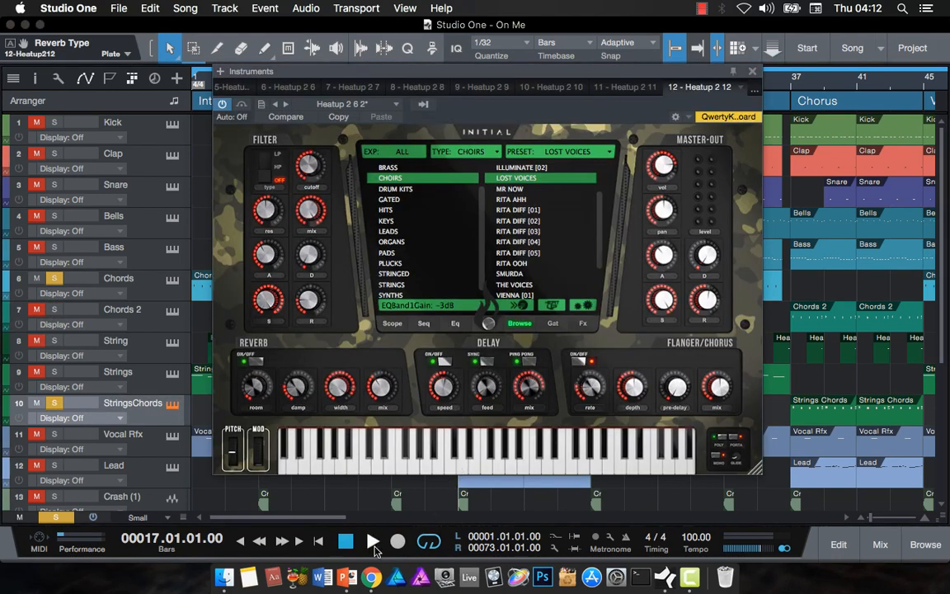
{"action": "left_click", "coordinate": [371, 544]}
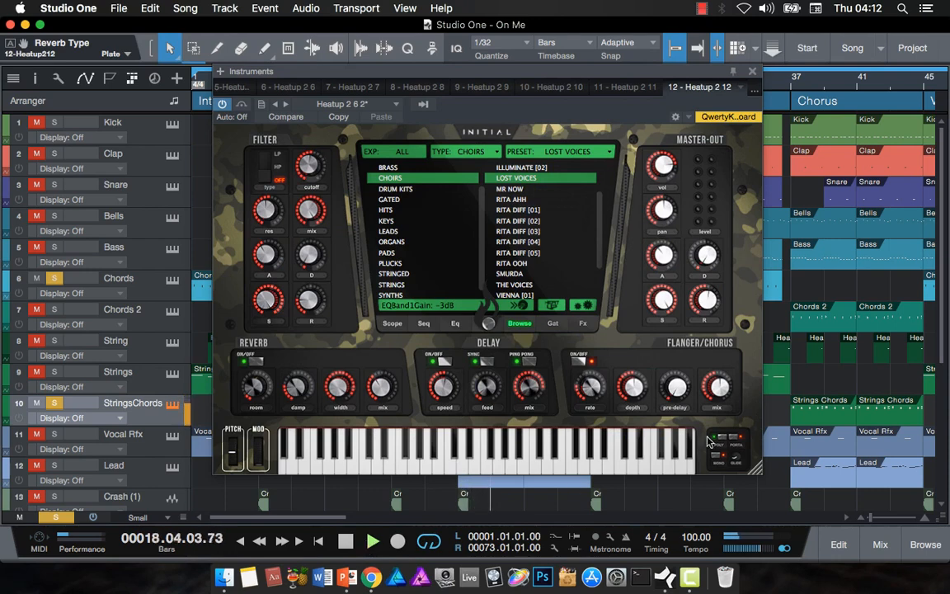
{"action": "left_click", "coordinate": [753, 71]}
{"action": "key", "text": "space"}
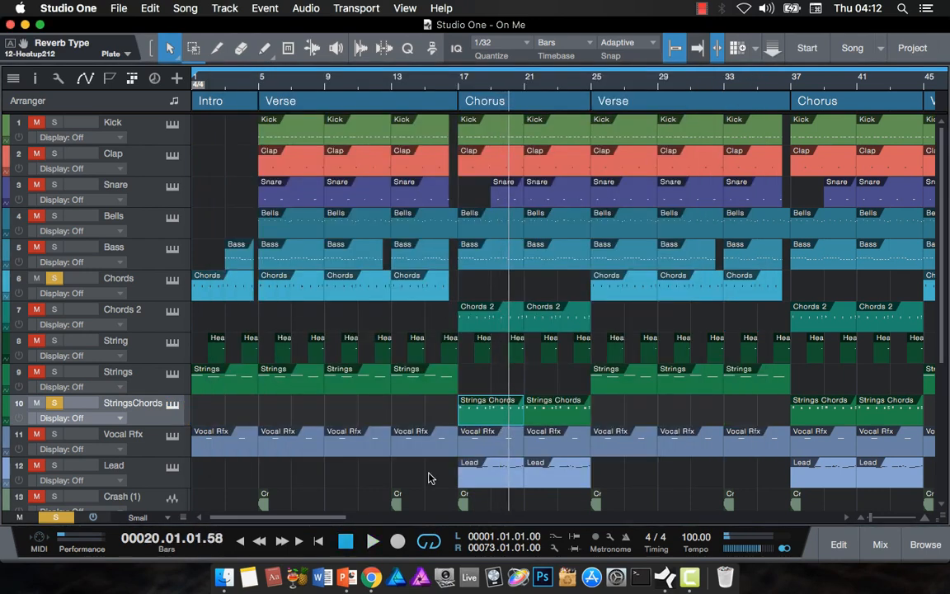
- Add the Lead track to the solo alongside StringsChords and play both from bar 17
{"action": "scroll", "coordinate": [446, 442], "scroll_direction": "down", "scroll_amount": 5}
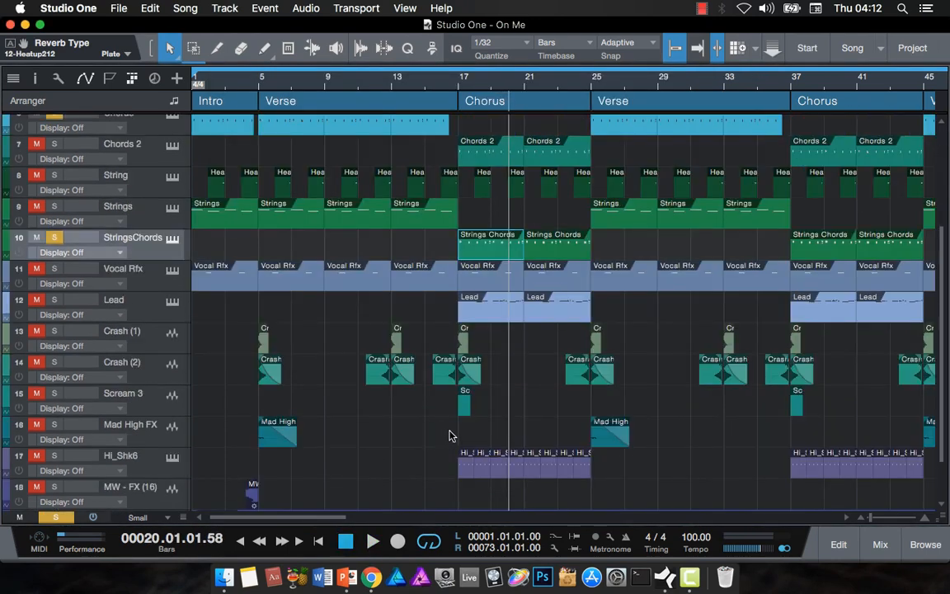
{"action": "left_click", "coordinate": [455, 85]}
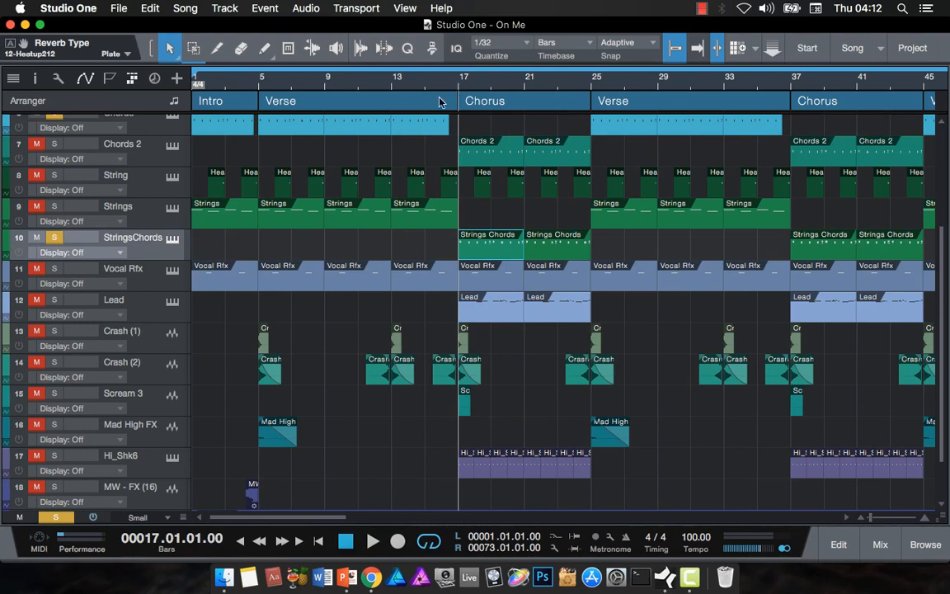
{"action": "left_click", "coordinate": [159, 309]}
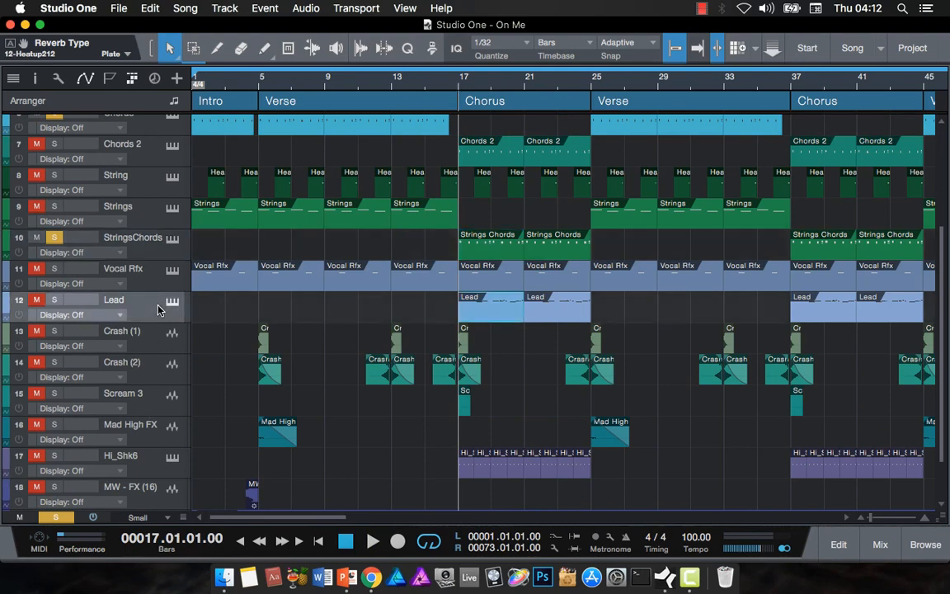
{"action": "left_click", "coordinate": [54, 299]}
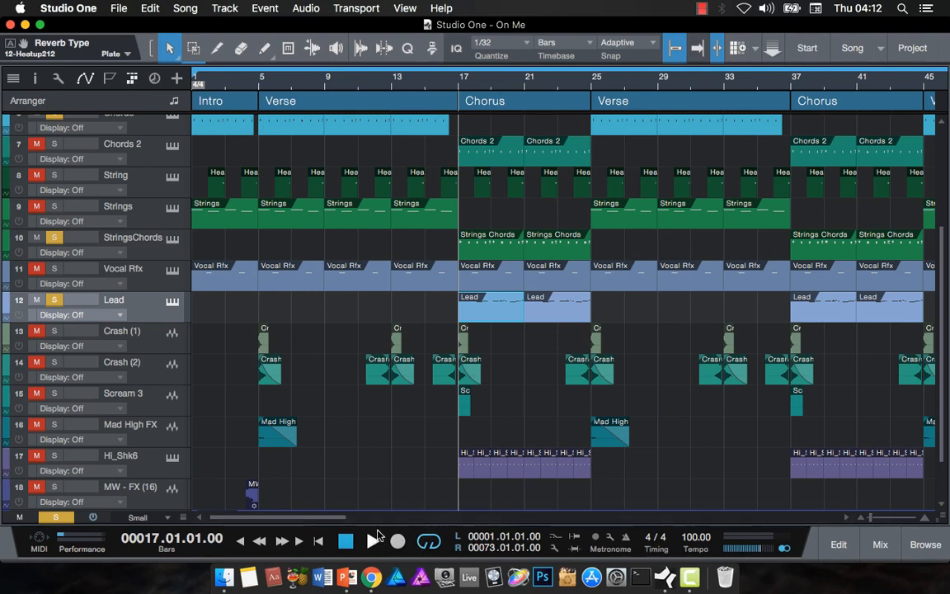
{"action": "key", "text": "space"}
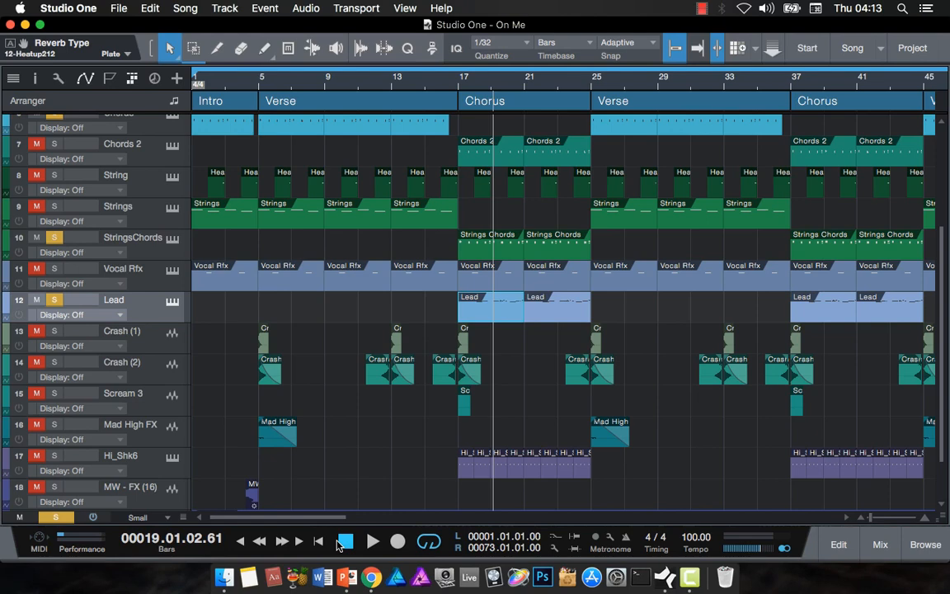
- Show the track inspector for Lead, open its HalfTime insert effect, and place the plug-in window clear of the inspector
{"action": "left_click", "coordinate": [35, 79]}
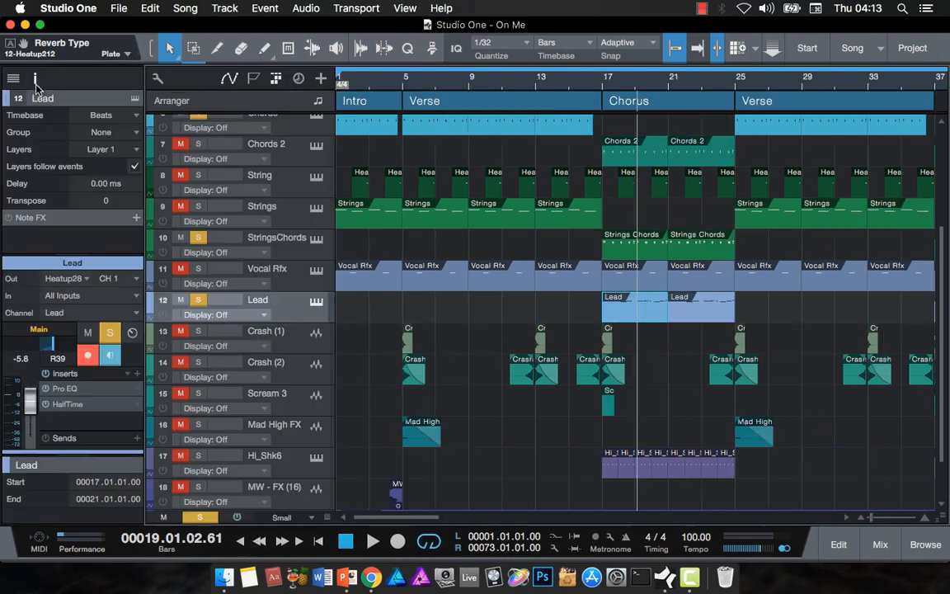
{"action": "left_click", "coordinate": [74, 408]}
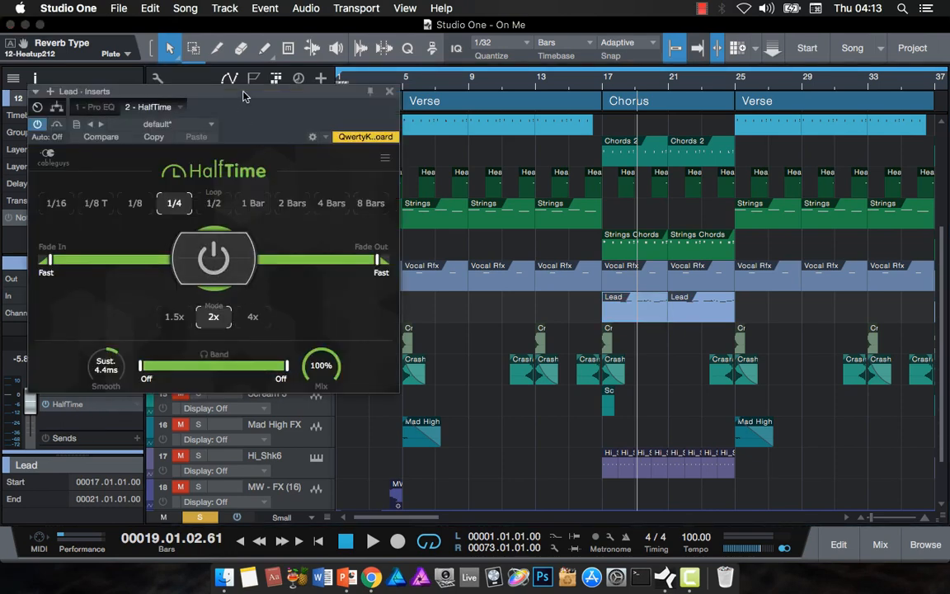
{"action": "left_click_drag", "start_coordinate": [244, 97], "coordinate": [396, 88]}
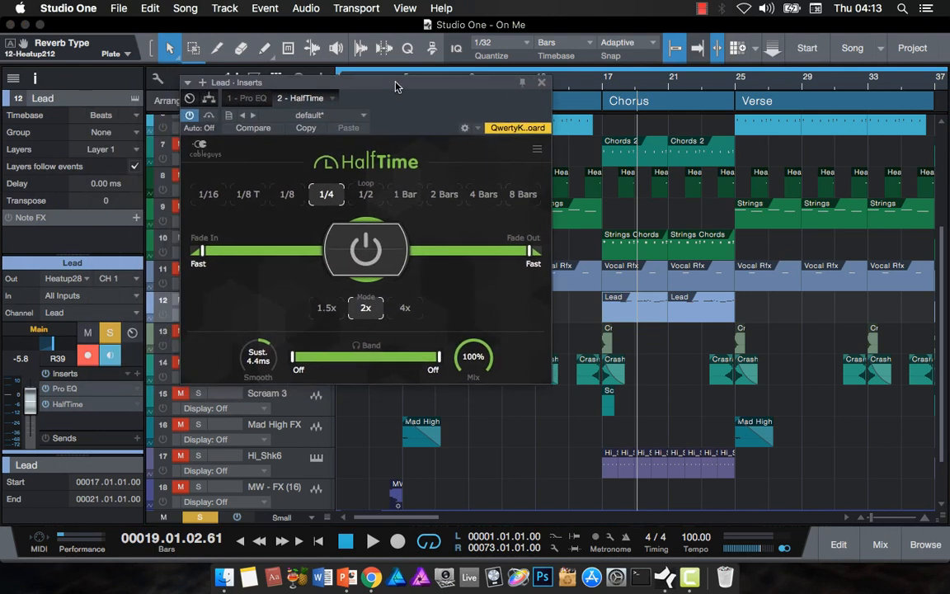
- Turn off HalfTime on Lead, play the chorus from bar 17 while clearing all solos, and stop playback
{"action": "left_click", "coordinate": [380, 252]}
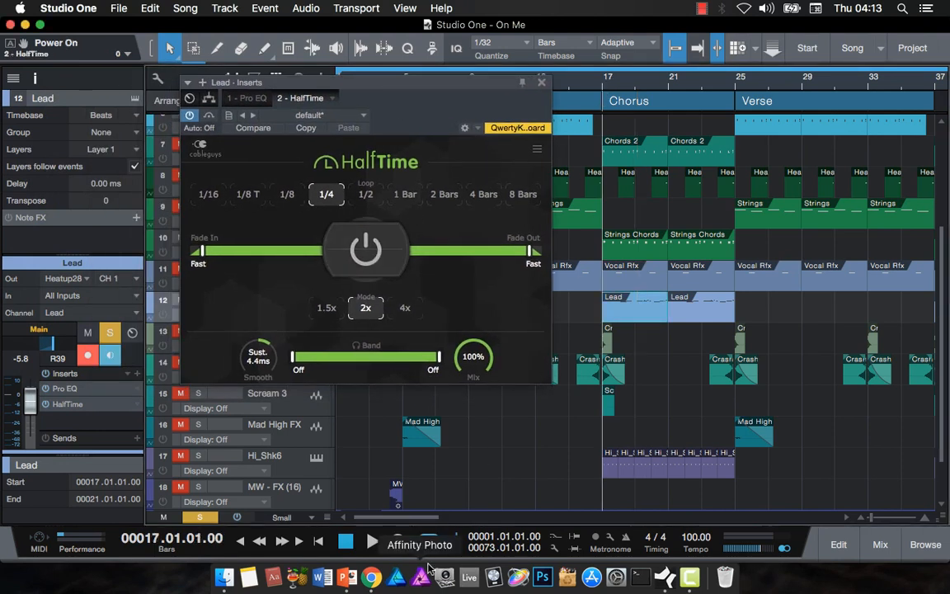
{"action": "left_click", "coordinate": [372, 542]}
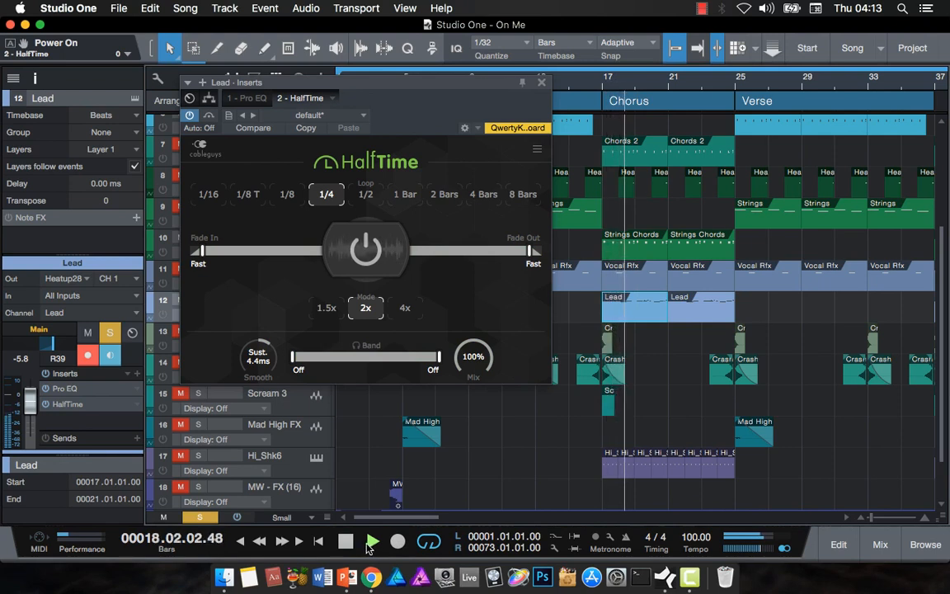
{"action": "left_click", "coordinate": [199, 517]}
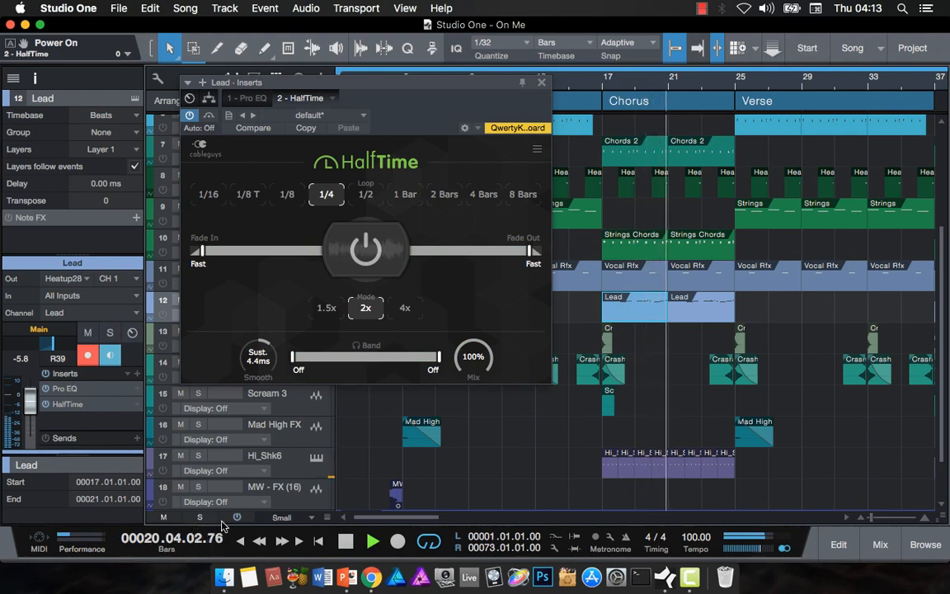
{"action": "left_click", "coordinate": [343, 542]}
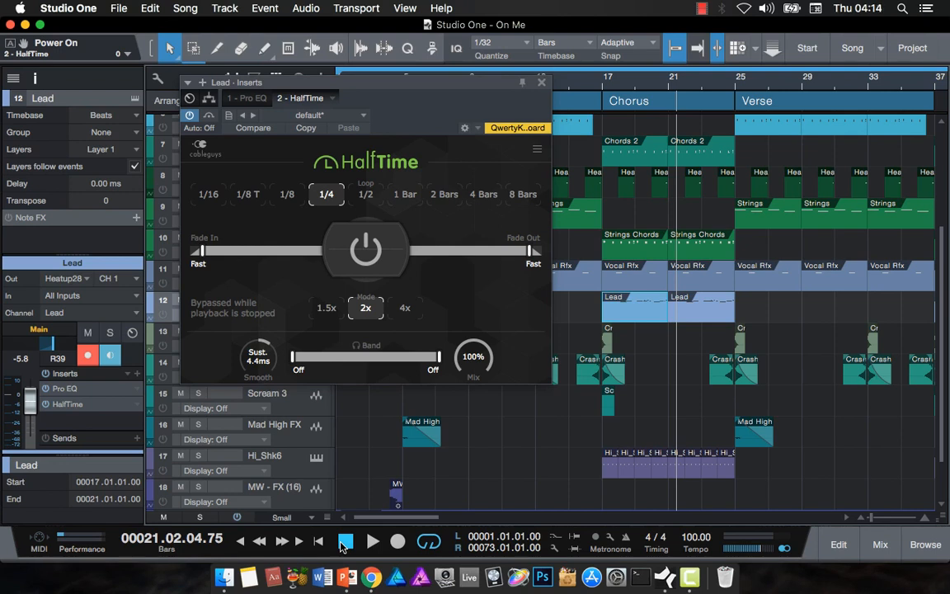
- Turn HalfTime back on for Lead, play the full mix from bar 17 to hear the effect, and stop playback
{"action": "left_click", "coordinate": [358, 253]}
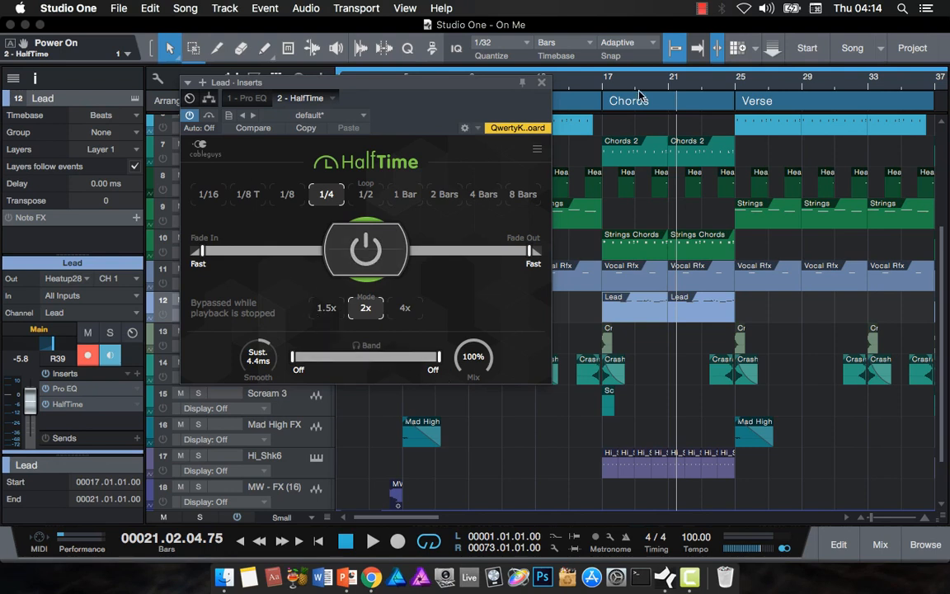
{"action": "left_click", "coordinate": [604, 83]}
{"action": "left_click", "coordinate": [371, 546]}
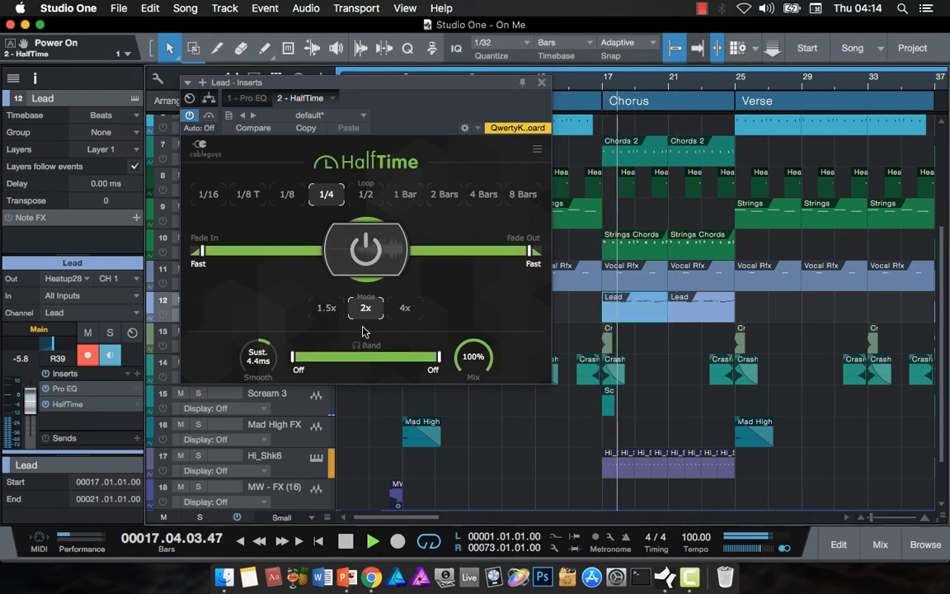
{"action": "left_click", "coordinate": [345, 542]}
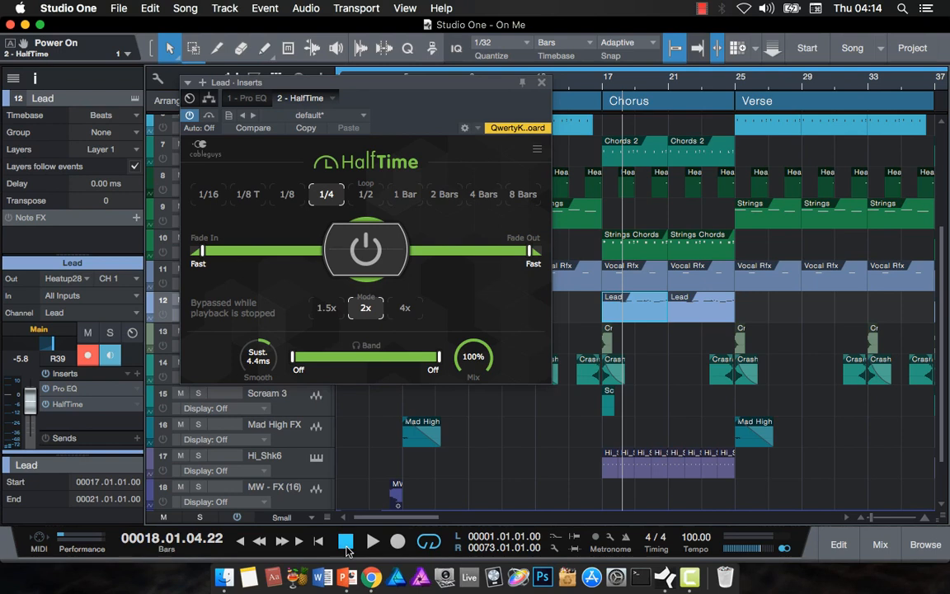
- Turn HalfTime off again and briefly play on through the first chorus to hear the Lead without it
{"action": "left_click", "coordinate": [368, 252]}
{"action": "key", "text": "space"}
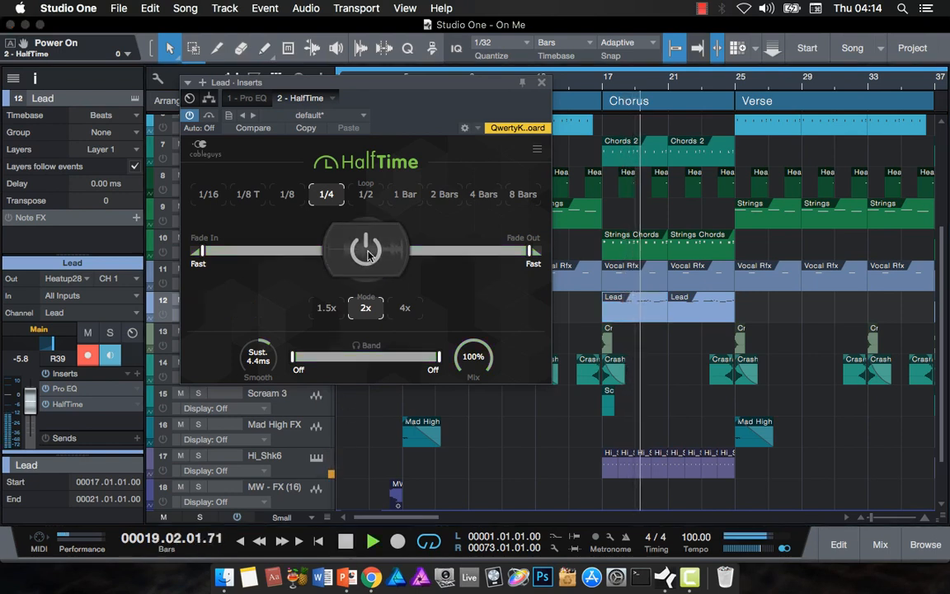
{"action": "key", "text": "space"}
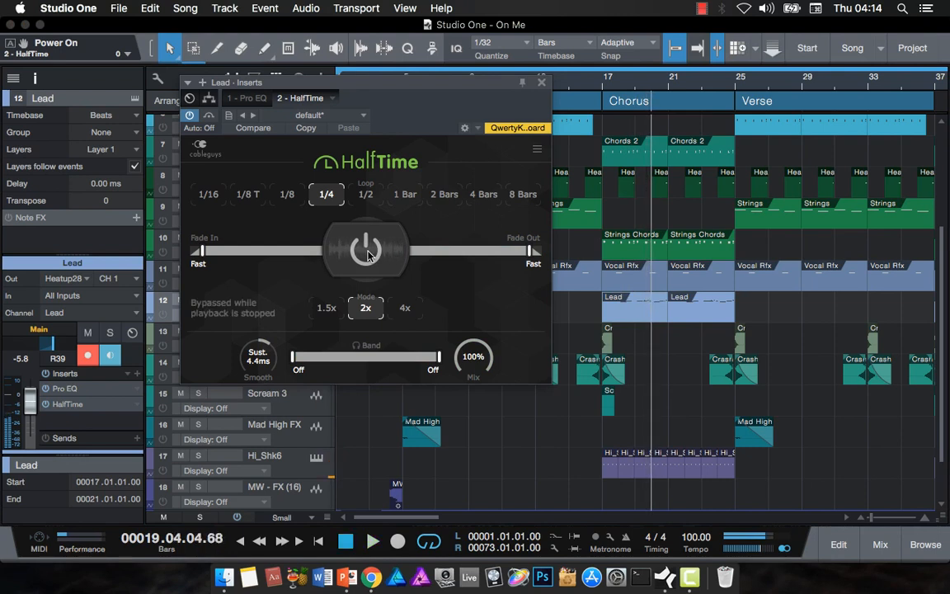
- Re-enable HalfTime on Lead, play the rest of the first chorus, stop playback, and close the plug-in
{"action": "left_click", "coordinate": [368, 252]}
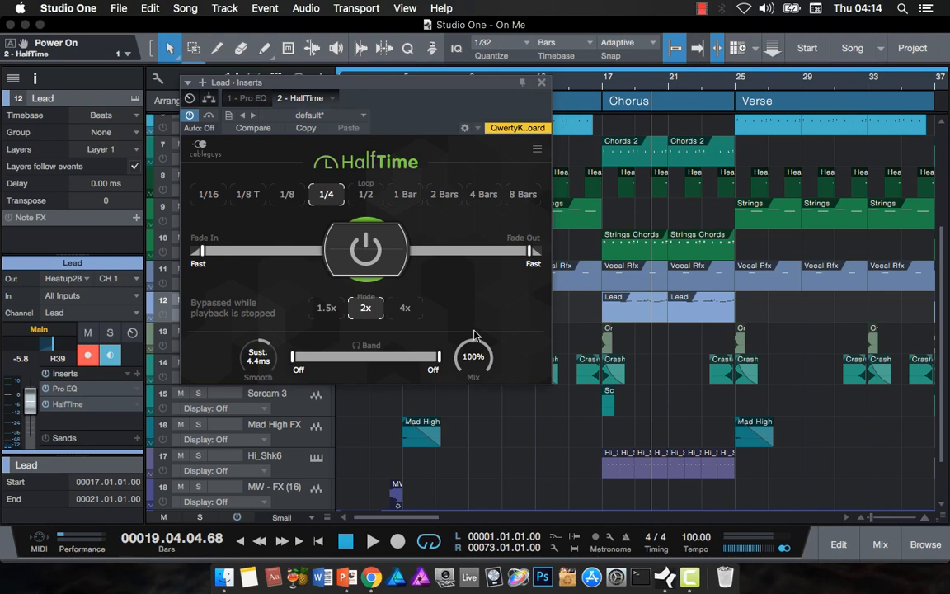
{"action": "key", "text": "space"}
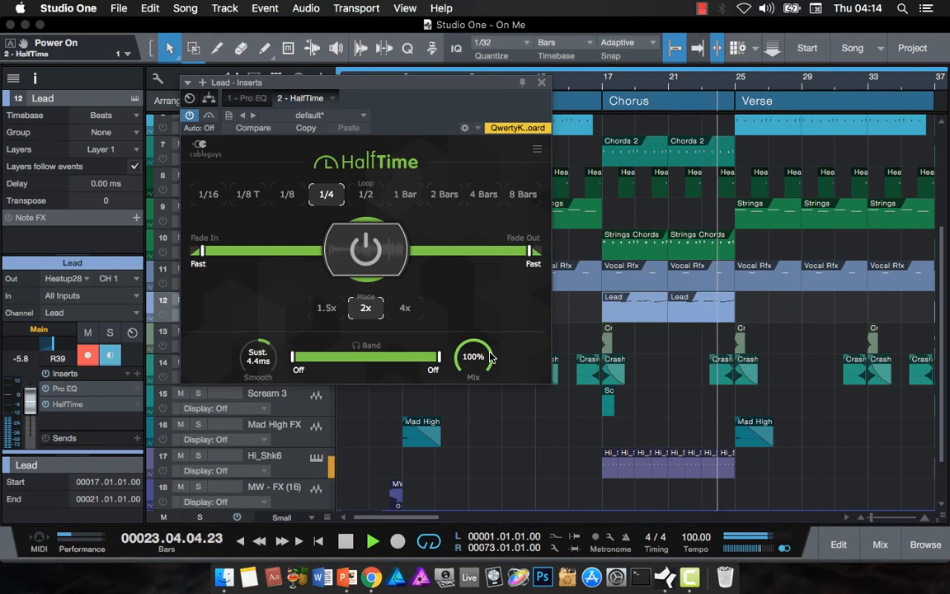
{"action": "key", "text": "space"}
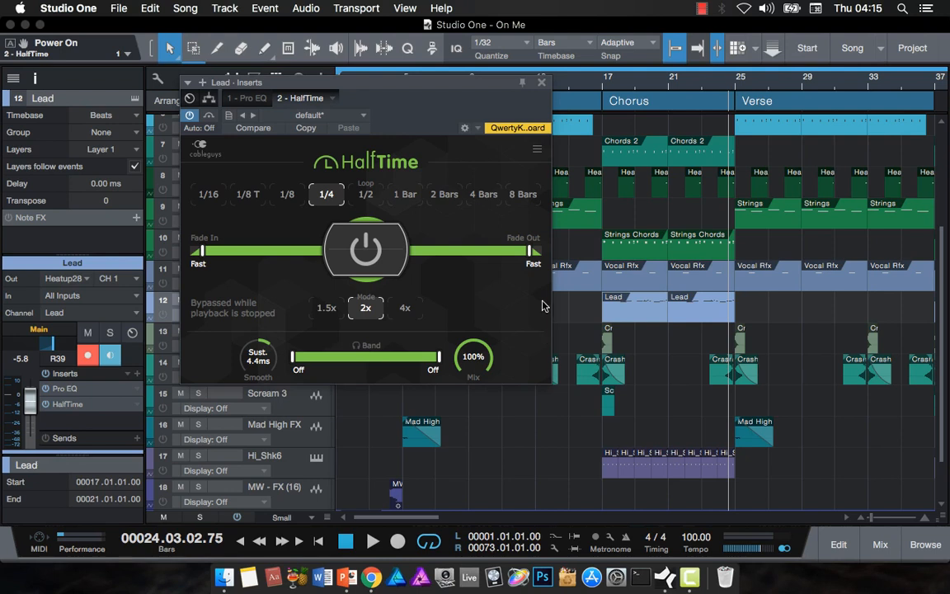
{"action": "left_click", "coordinate": [542, 84]}
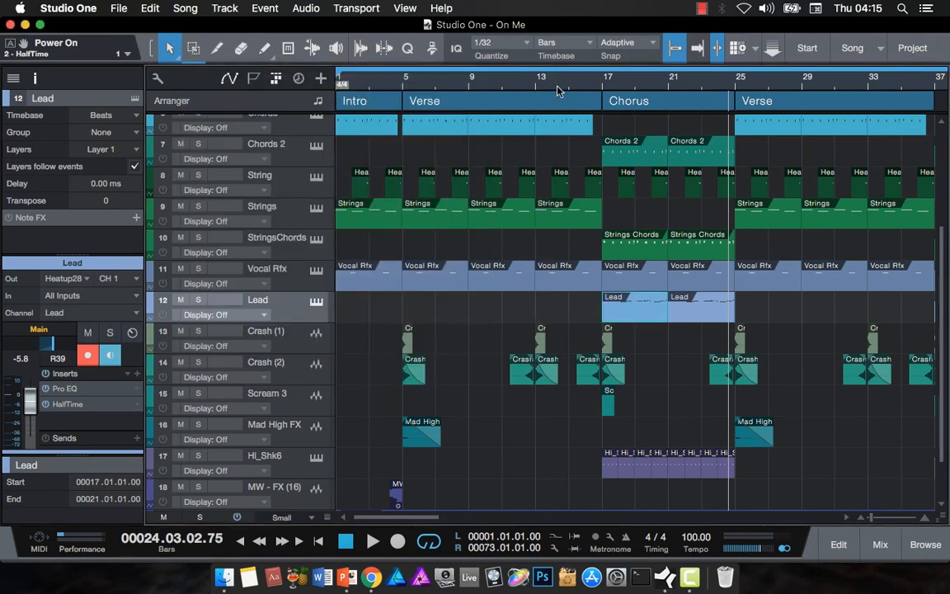
- Play the full mix of the first chorus from bar 17, stop it, and move the playback position to bar 15
{"action": "left_click", "coordinate": [601, 89]}
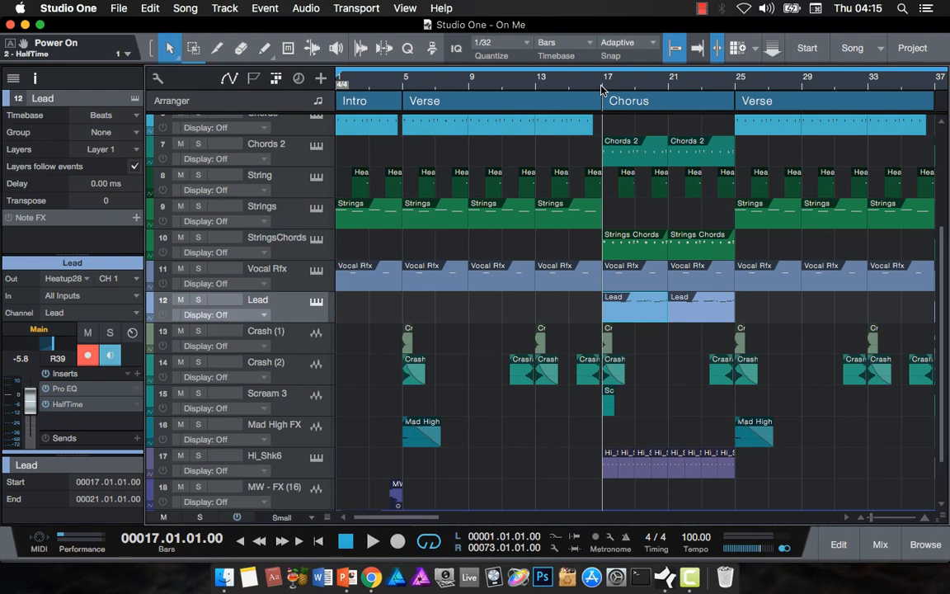
{"action": "key", "text": "space"}
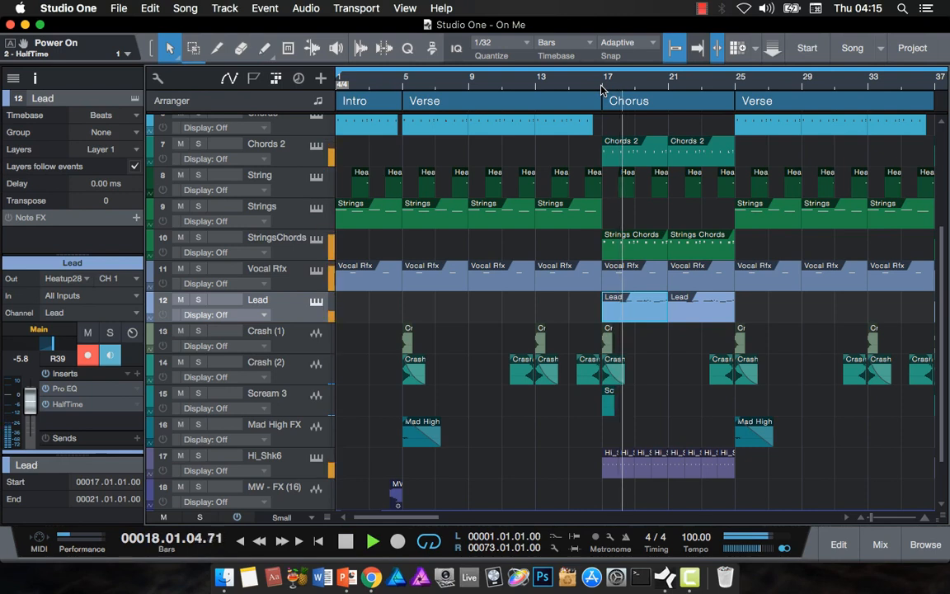
{"action": "key", "text": "space"}
{"action": "left_click", "coordinate": [565, 87]}
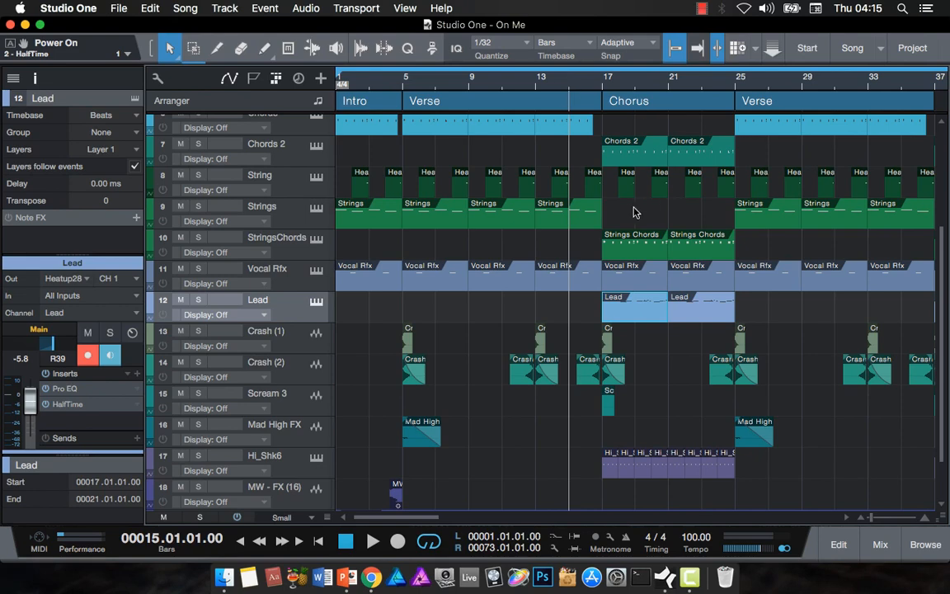
- Solo the Hi_Shk6 track and play it from bar 17
{"action": "scroll", "coordinate": [626, 116], "scroll_direction": "down", "scroll_amount": 2}
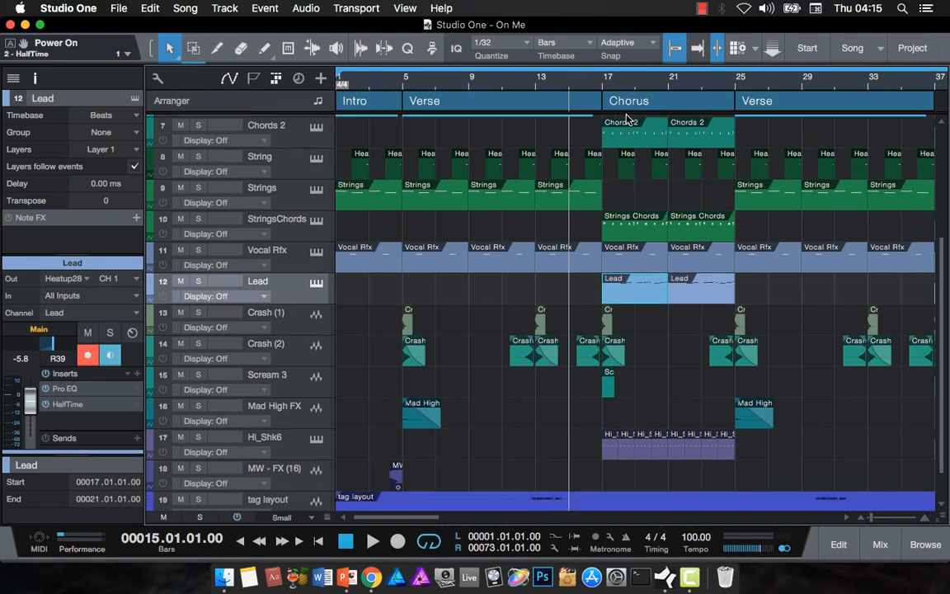
{"action": "scroll", "coordinate": [626, 115], "scroll_direction": "up", "scroll_amount": 5}
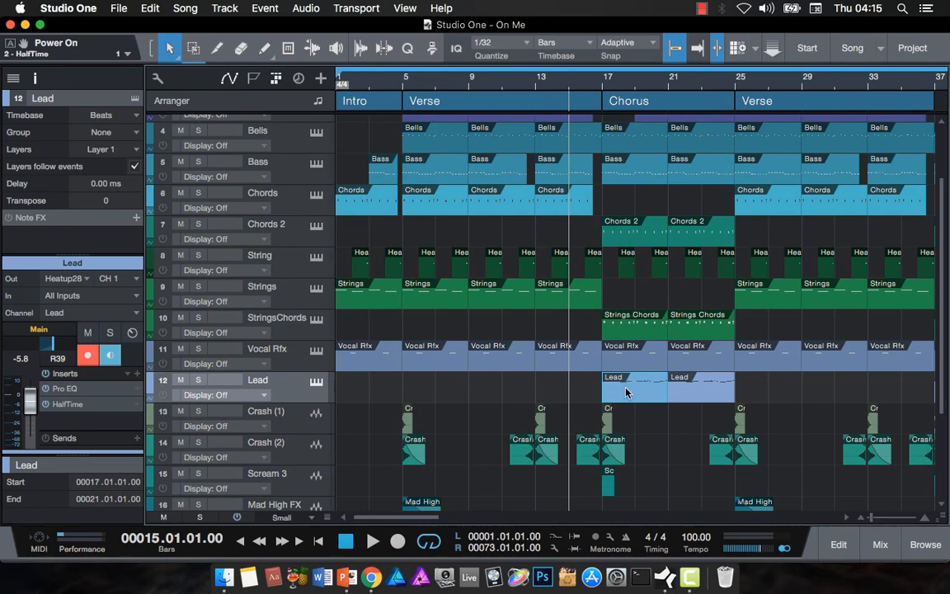
{"action": "scroll", "coordinate": [626, 393], "scroll_direction": "down", "scroll_amount": 4}
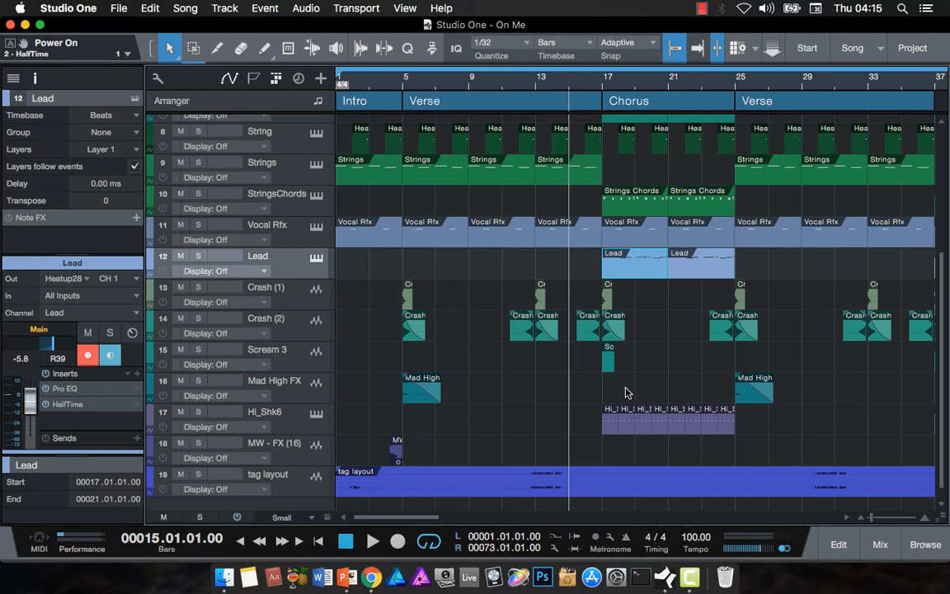
{"action": "left_click", "coordinate": [605, 82]}
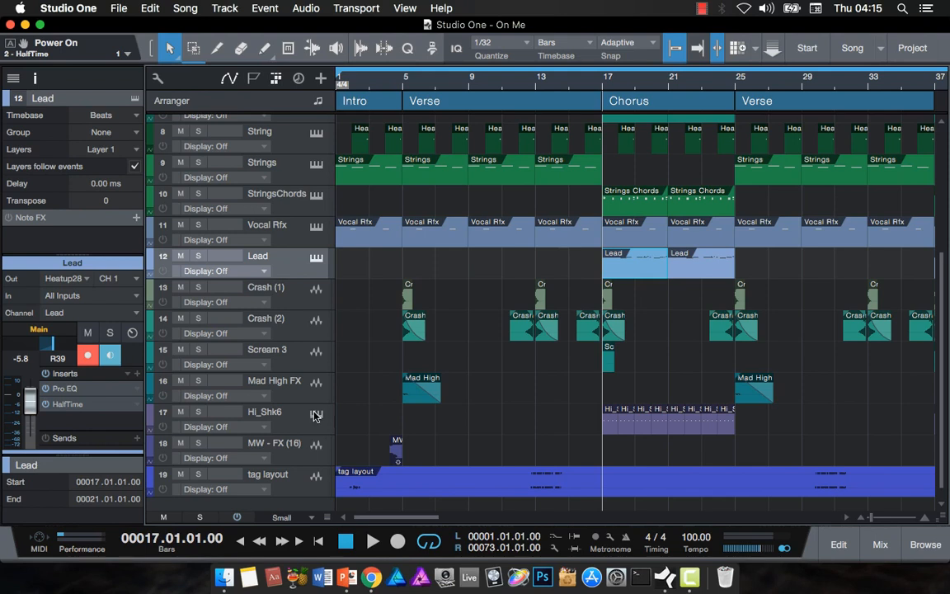
{"action": "left_click", "coordinate": [199, 413]}
{"action": "key", "text": "space"}
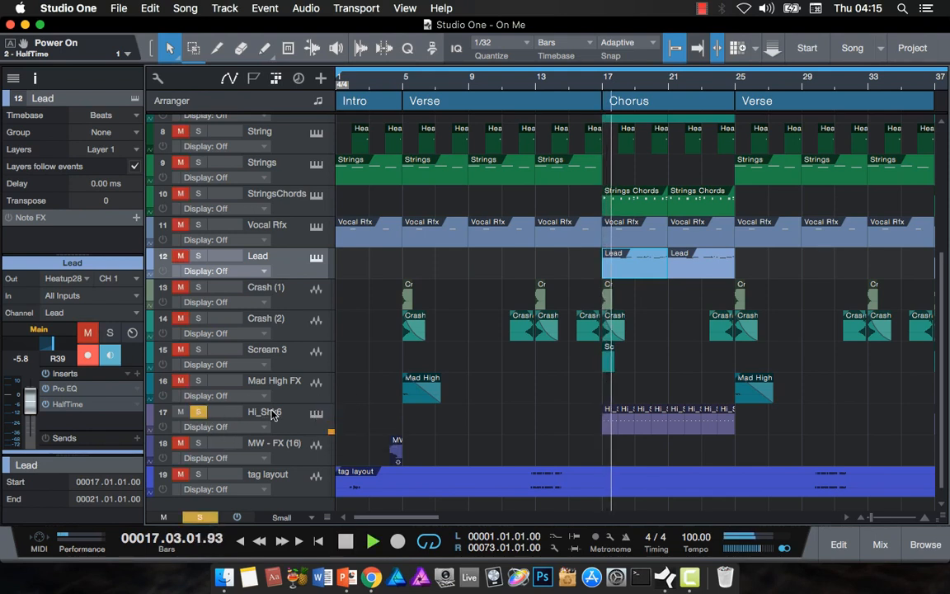
- Open the Hi_Shk6 track's Sample One instrument during playback, try its root key marker, and close the instrument
{"action": "left_click", "coordinate": [315, 415]}
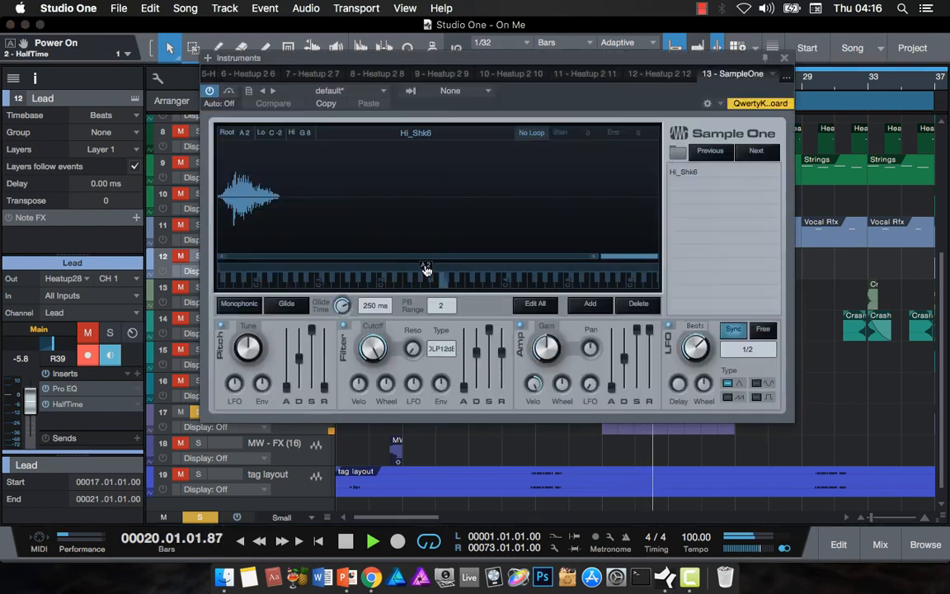
{"action": "mouse_move", "coordinate": [427, 270]}
{"action": "left_mouse_down"}
{"action": "mouse_move", "coordinate": [446, 271]}
{"action": "mouse_move", "coordinate": [427, 272]}
{"action": "left_mouse_up"}
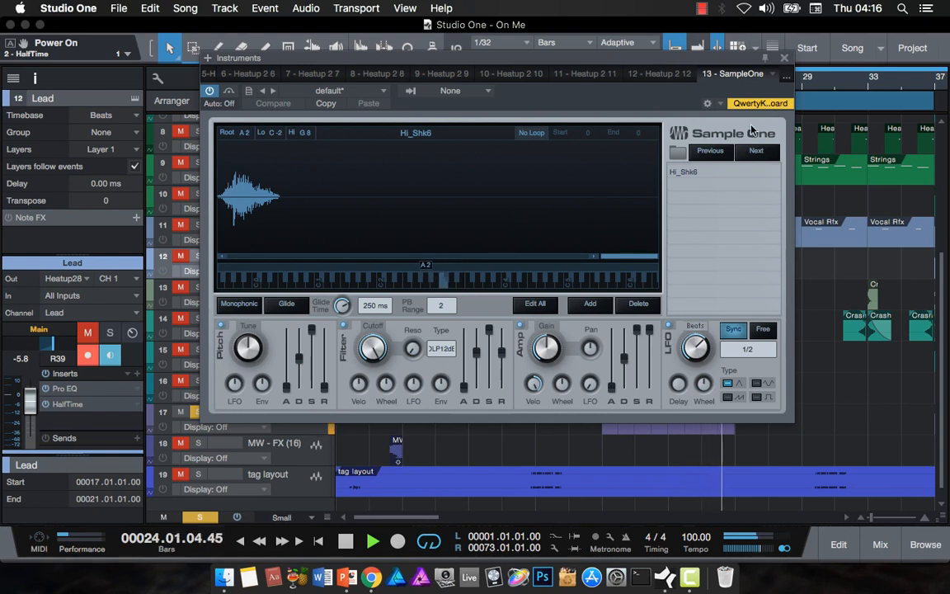
{"action": "left_click", "coordinate": [785, 59]}
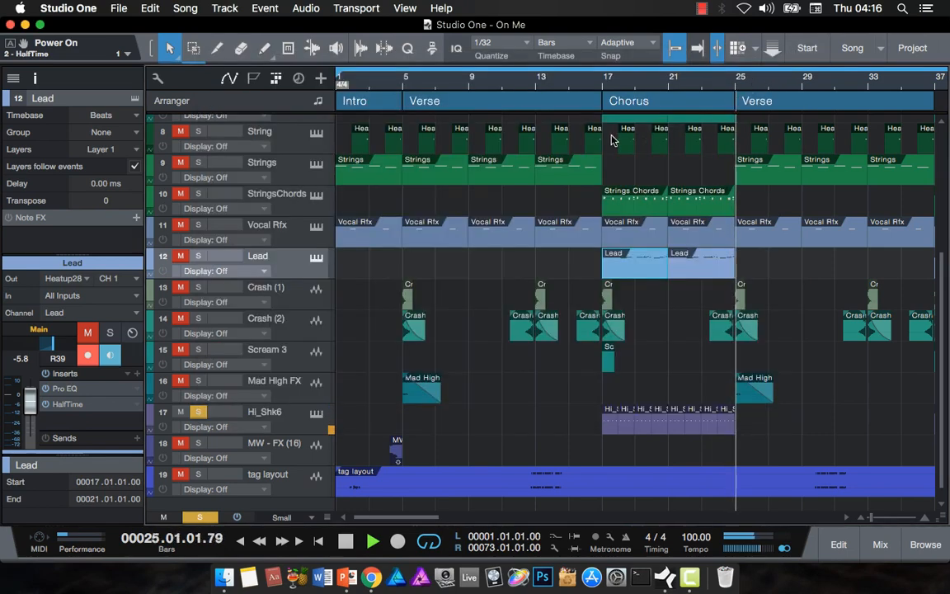
- Replay from bar 17 with the Hi_Shk6 instrument reopened, shift its root key through G#2 to A#2, and clear the solo
{"action": "left_click", "coordinate": [603, 83]}
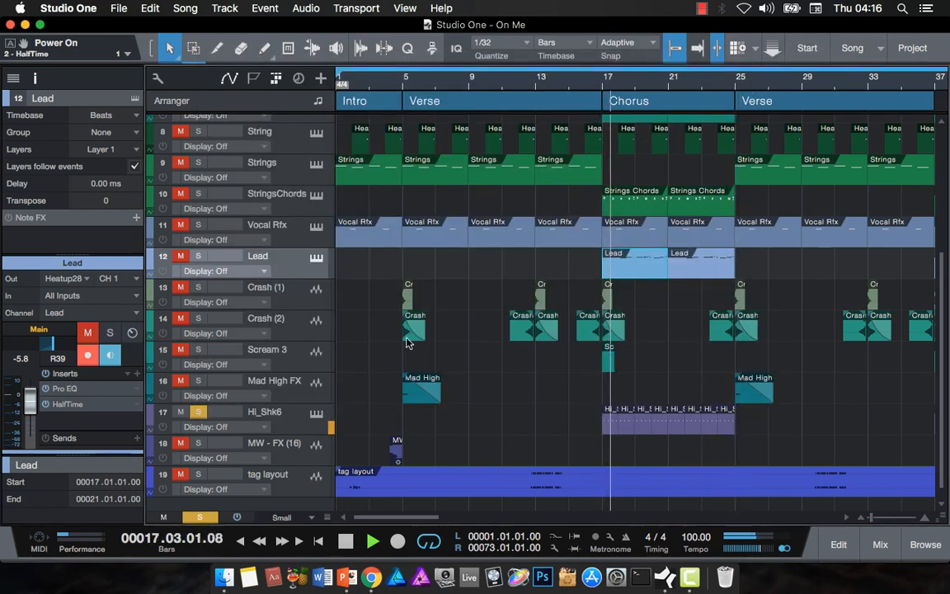
{"action": "left_click", "coordinate": [316, 412]}
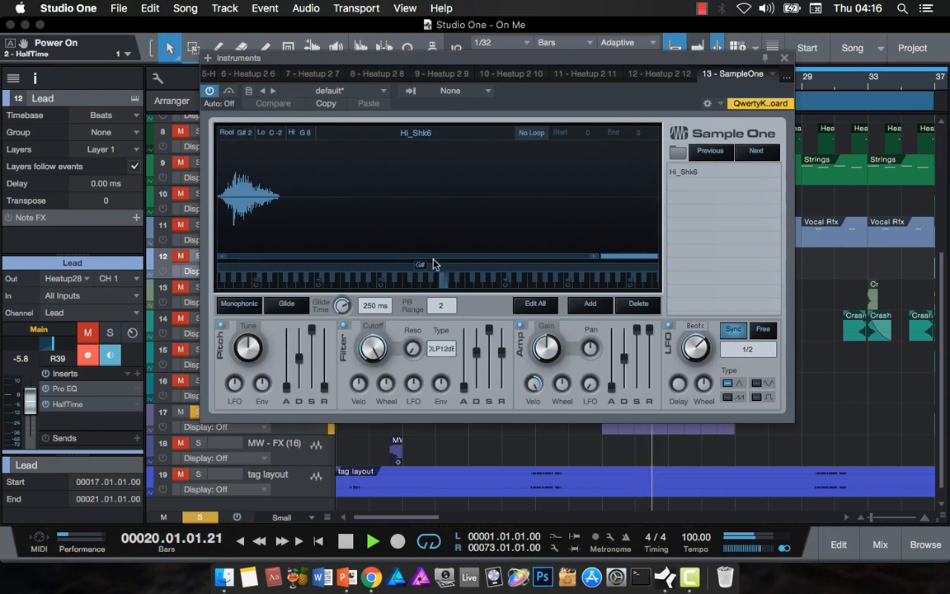
{"action": "left_click", "coordinate": [205, 517]}
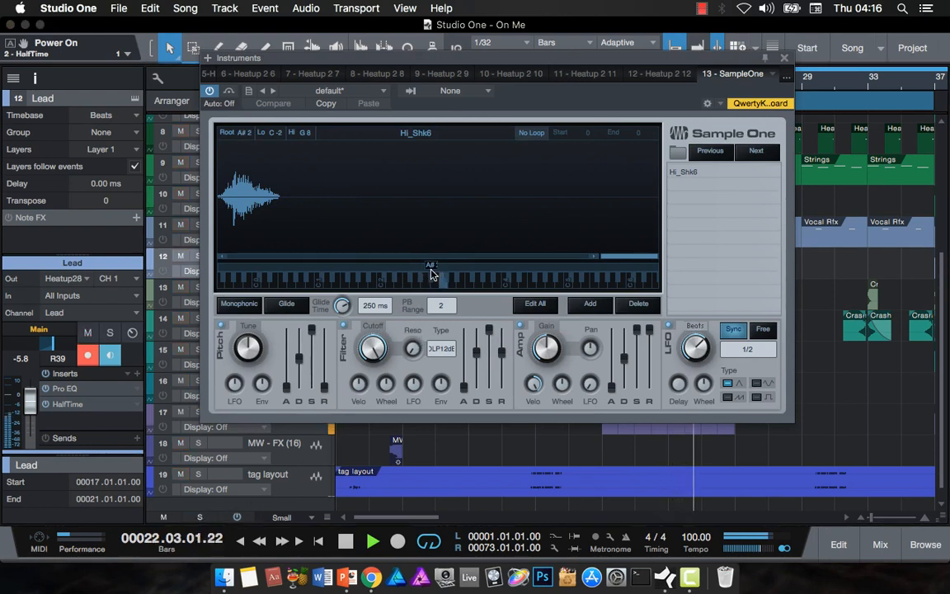
- Close the Hi_Shk6 instrument, play the full mix from the start of the first chorus at bar 17, and stop playback
{"action": "left_click", "coordinate": [783, 60]}
{"action": "left_click", "coordinate": [603, 78]}
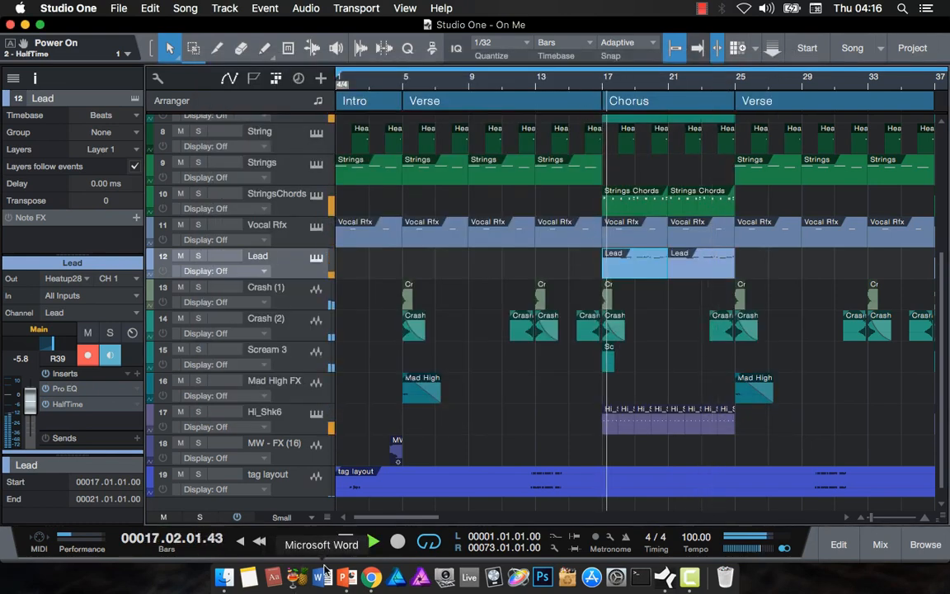
{"action": "left_click", "coordinate": [346, 540]}
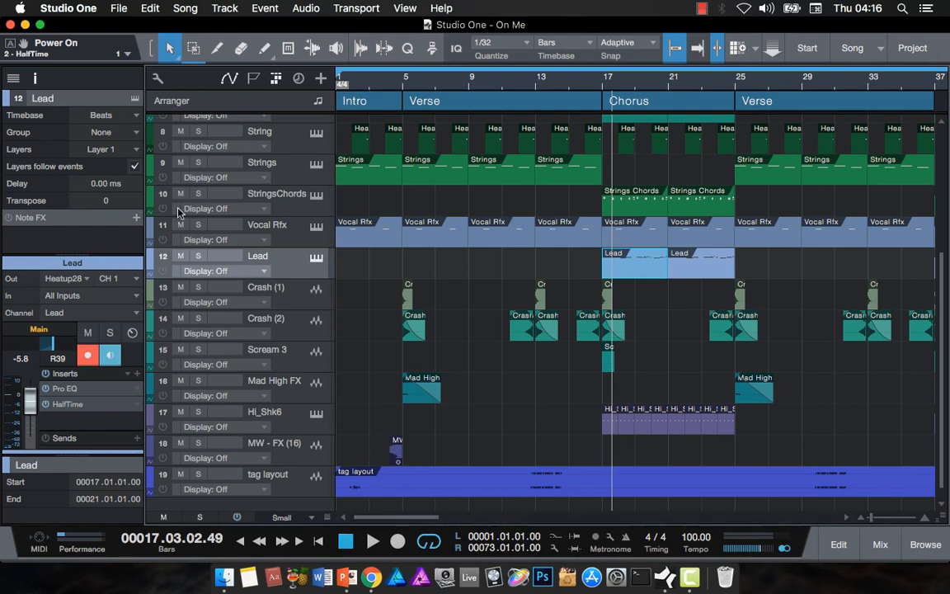
- Hide the track inspector and play the transition from the first chorus into the second verse, starting at bar 24
{"action": "left_click", "coordinate": [33, 77]}
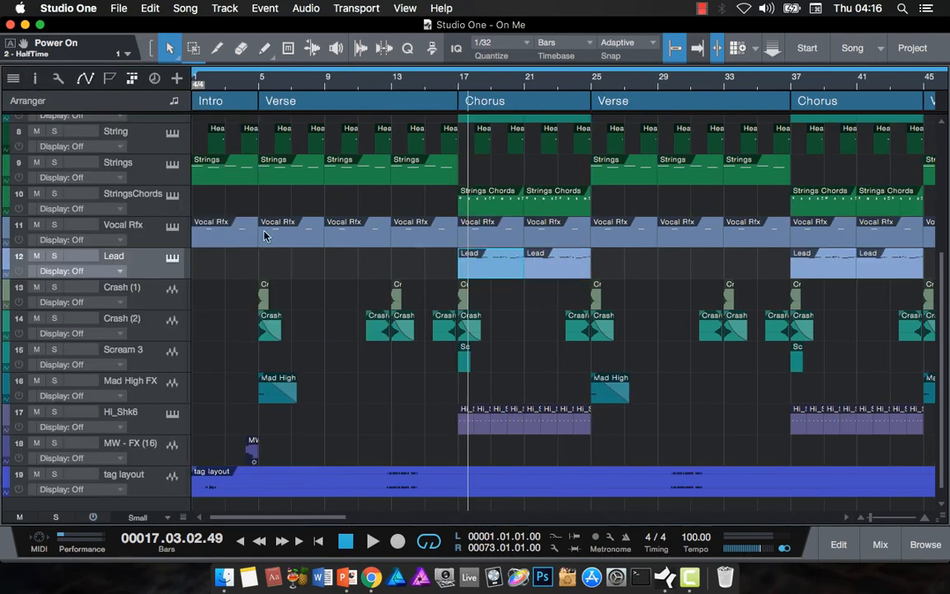
{"action": "scroll", "coordinate": [462, 308], "scroll_direction": "up", "scroll_amount": 5}
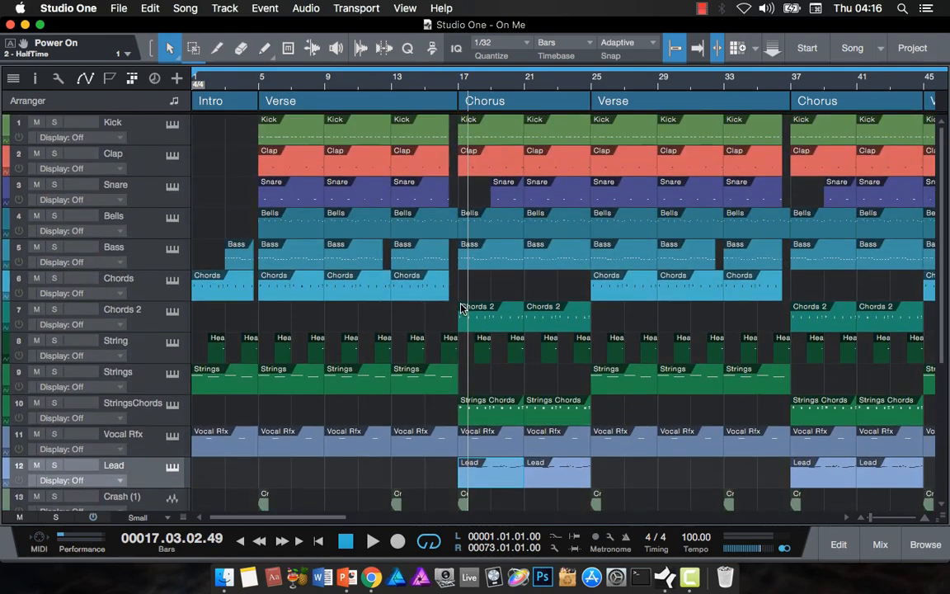
{"action": "scroll", "coordinate": [462, 308], "scroll_direction": "down", "scroll_amount": 5}
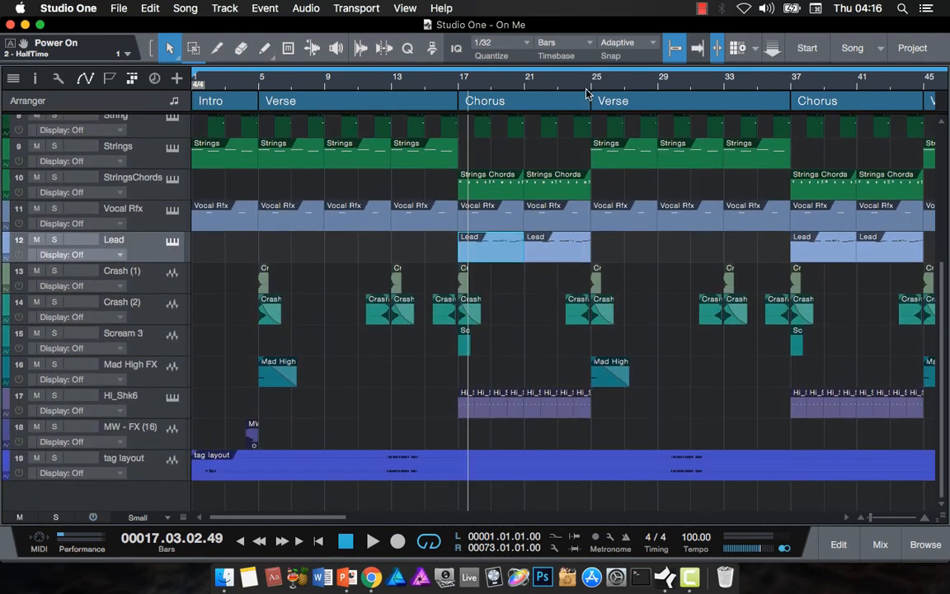
{"action": "left_click", "coordinate": [575, 90]}
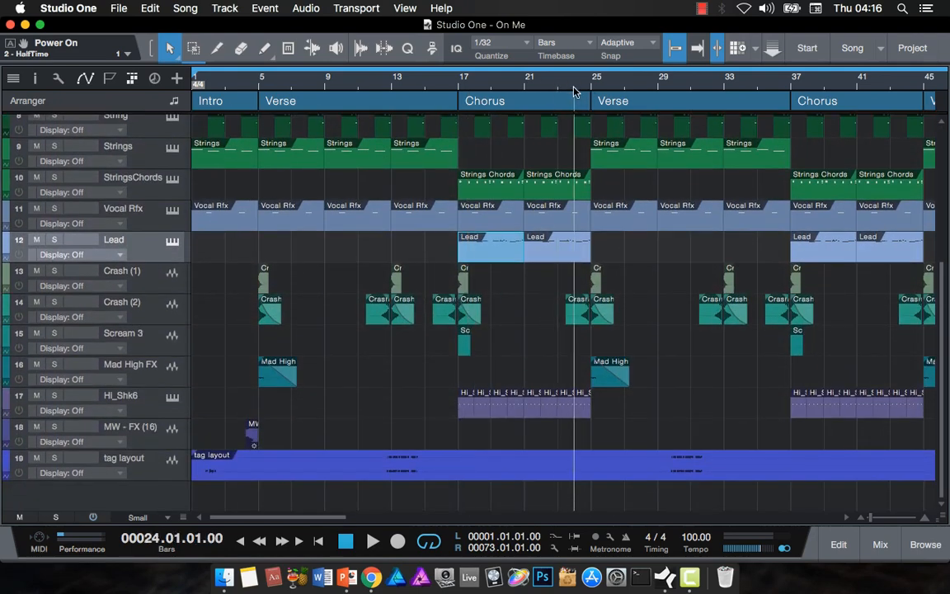
{"action": "key", "text": "space"}
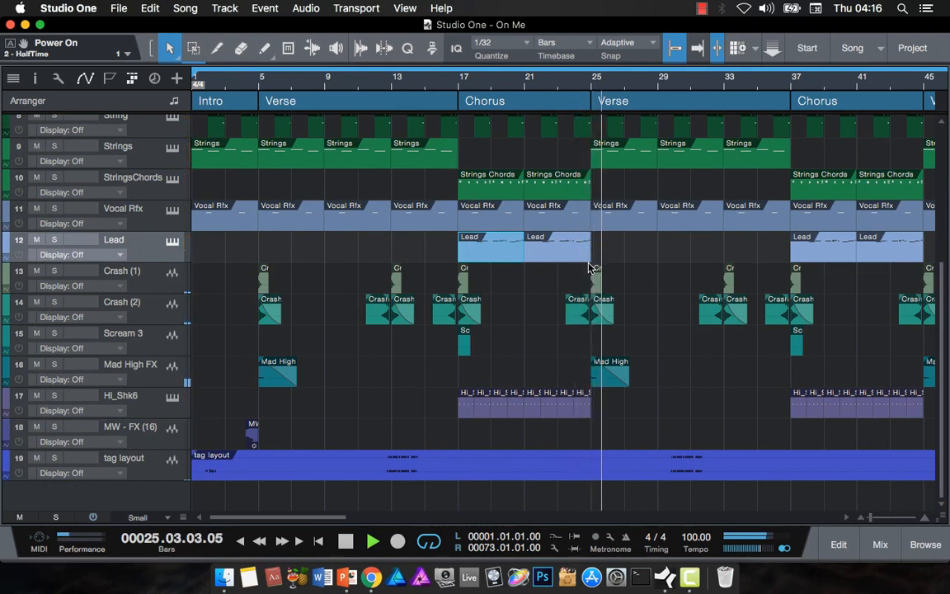
{"action": "key", "text": "space"}
{"action": "scroll", "coordinate": [590, 266], "scroll_direction": "up", "scroll_amount": 5}
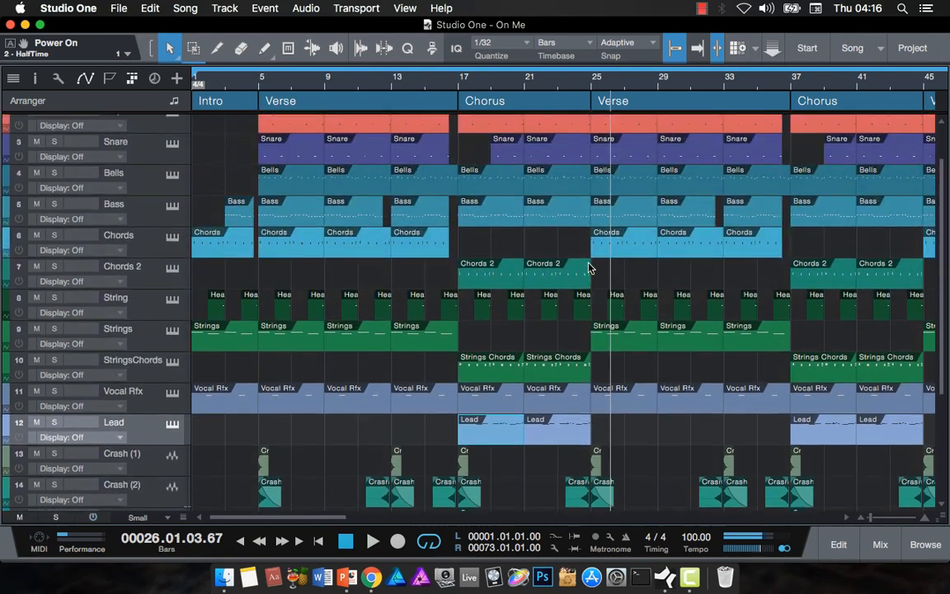
{"action": "scroll", "coordinate": [590, 266], "scroll_direction": "up", "scroll_amount": 1}
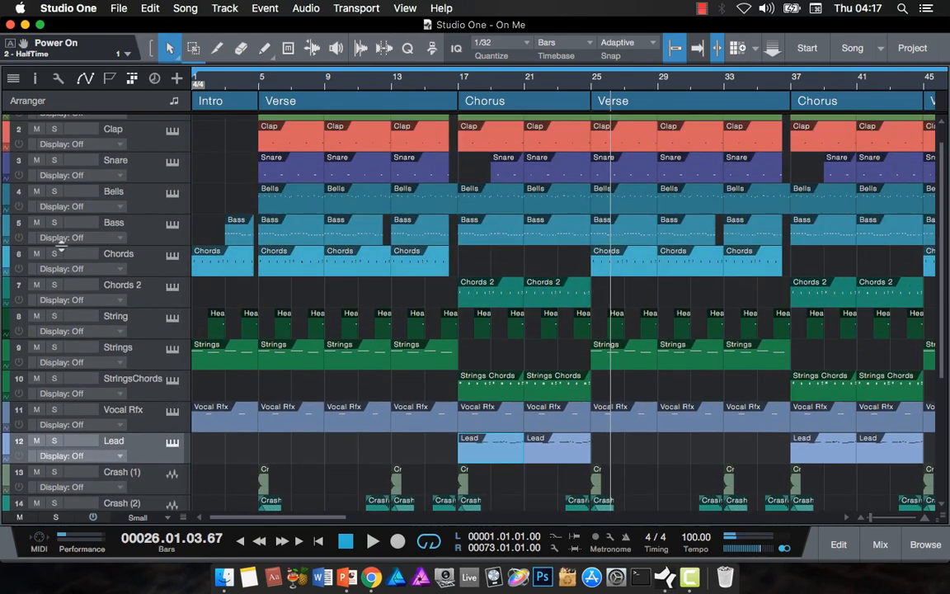
{"action": "left_click", "coordinate": [151, 229]}
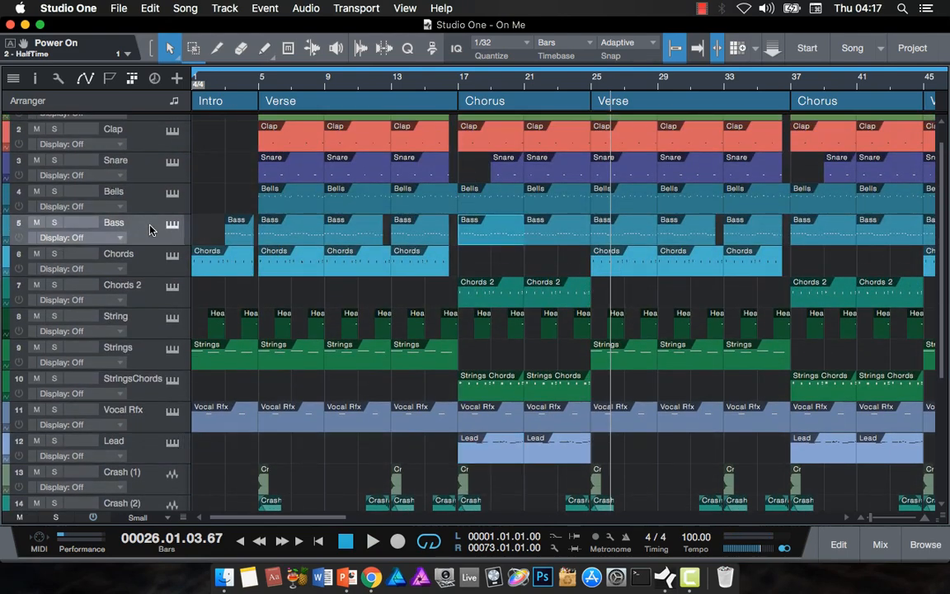
{"action": "right_click", "coordinate": [150, 224]}
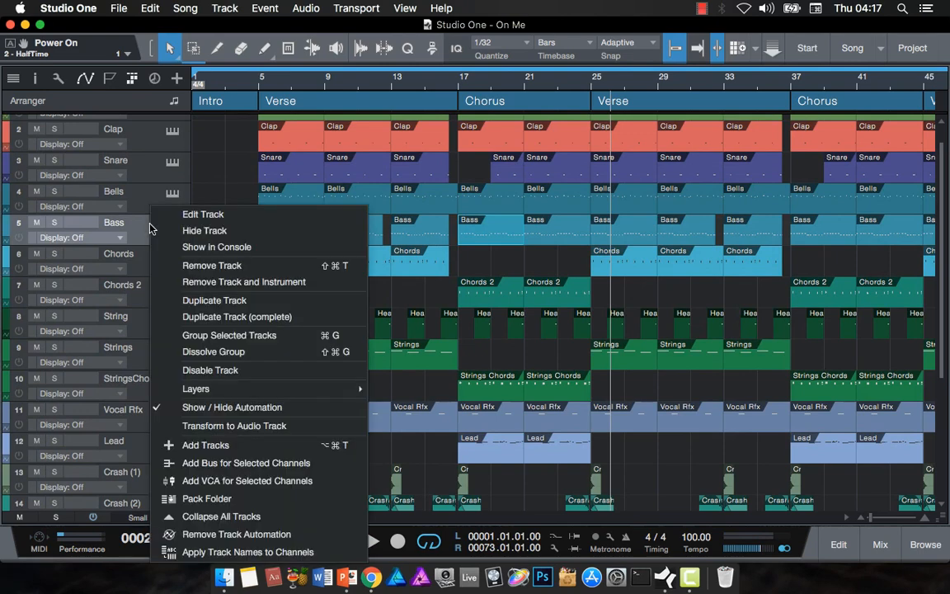
{"action": "left_click", "coordinate": [118, 202]}
{"action": "left_click", "coordinate": [127, 188]}
{"action": "right_click", "coordinate": [133, 192]}
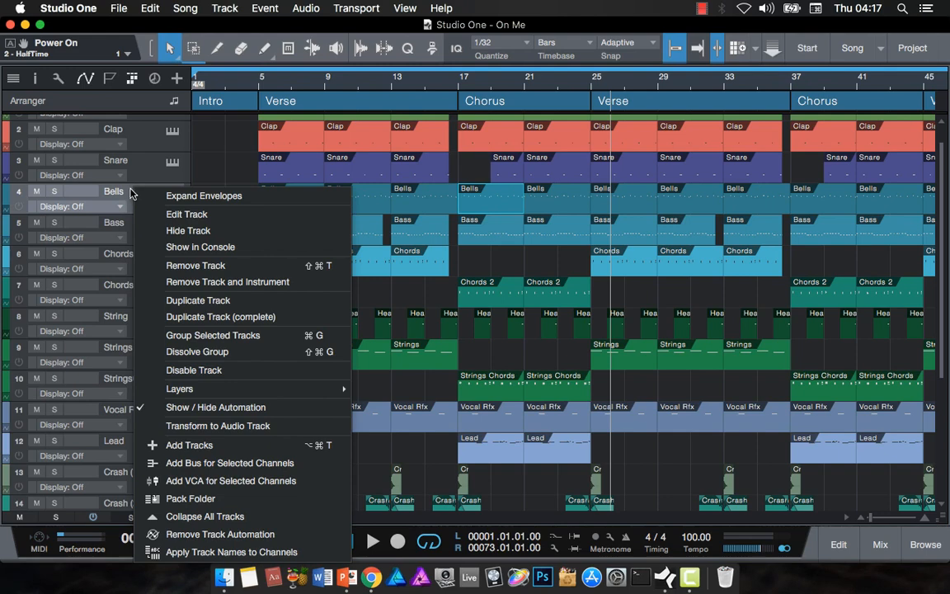
{"action": "left_click", "coordinate": [128, 191]}
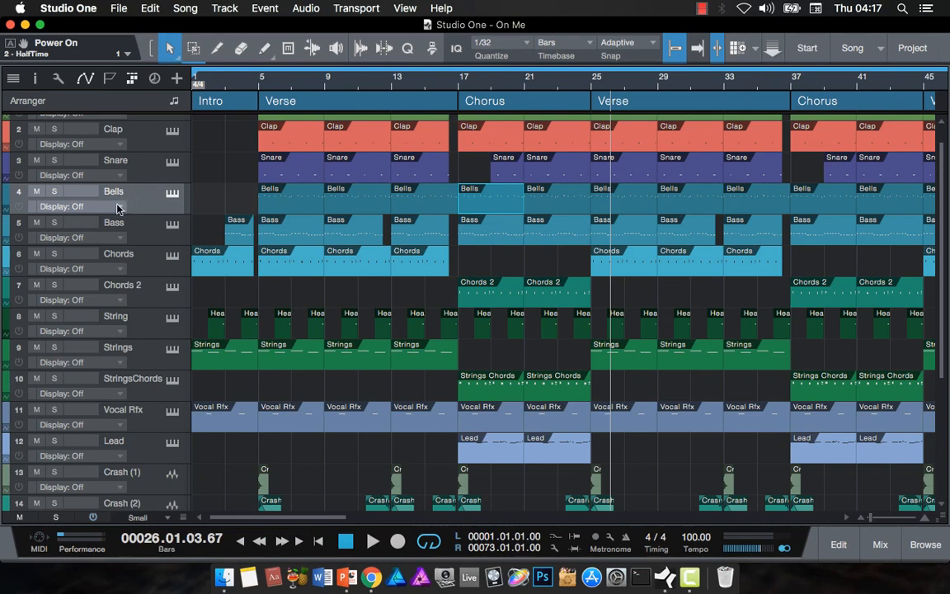
- Display the Bells track's HalfTime Power On automation, then open its HalfTime insert from the inspector and close it again
{"action": "left_click", "coordinate": [103, 205]}
{"action": "left_click", "coordinate": [115, 253]}
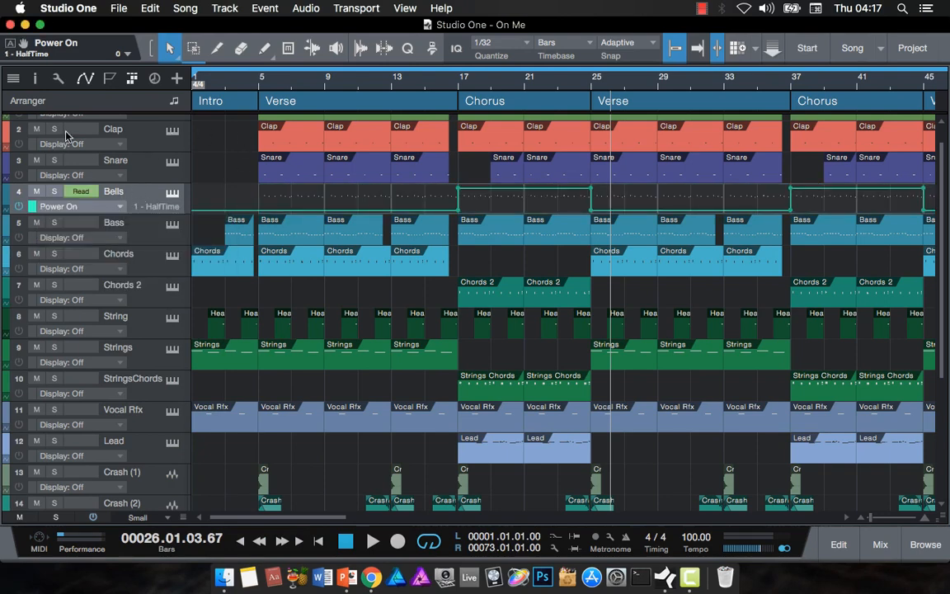
{"action": "left_click", "coordinate": [35, 78]}
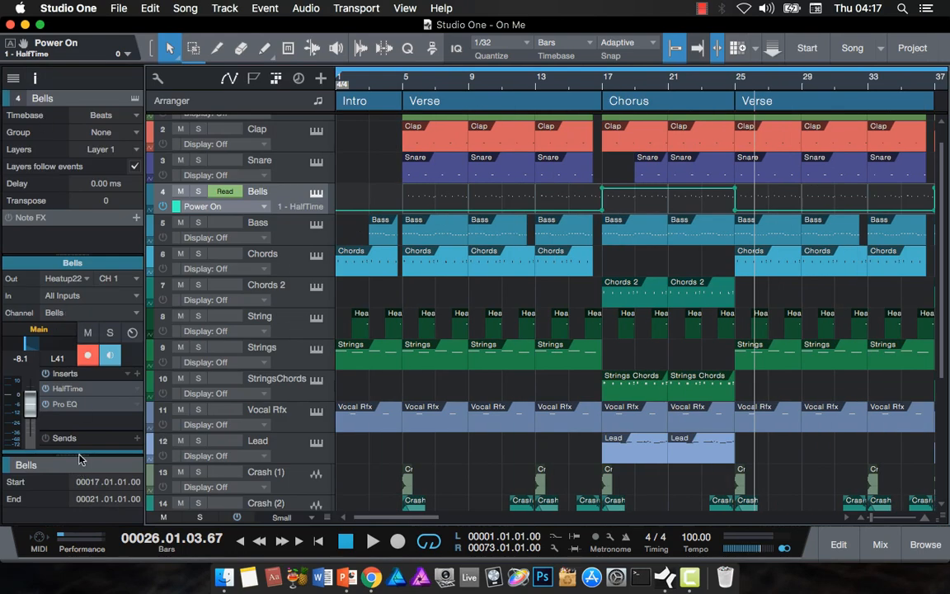
{"action": "double_click", "coordinate": [82, 389]}
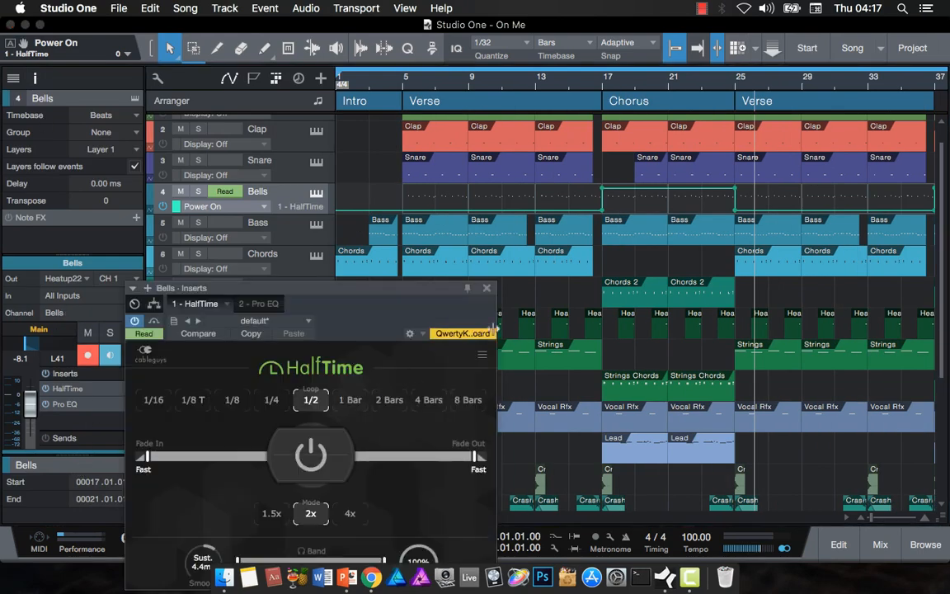
{"action": "left_click", "coordinate": [487, 291]}
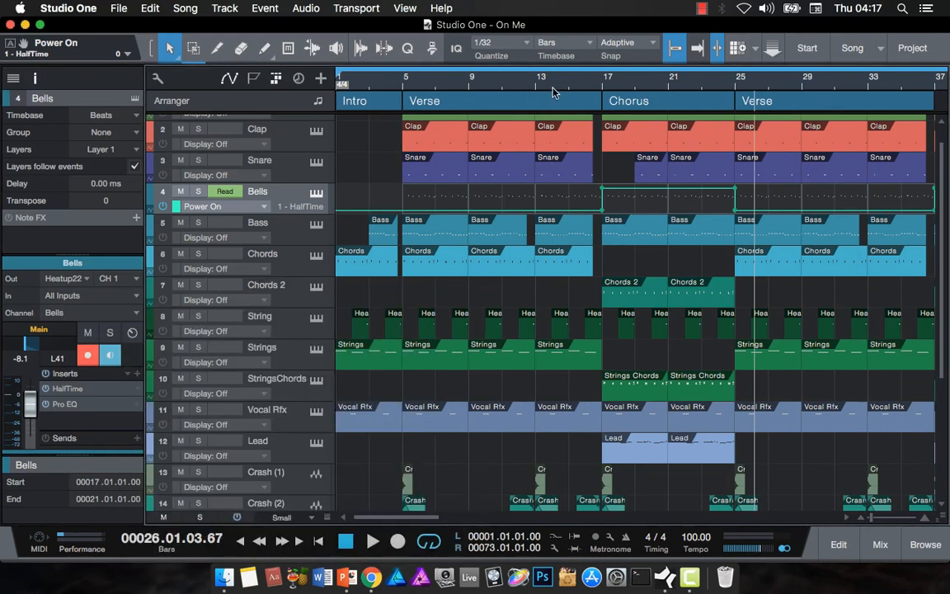
- Solo the Bells track and play it from bar 14 into the chorus with HalfTime open, then close the effect, stop and clear the solo
{"action": "left_click", "coordinate": [560, 94]}
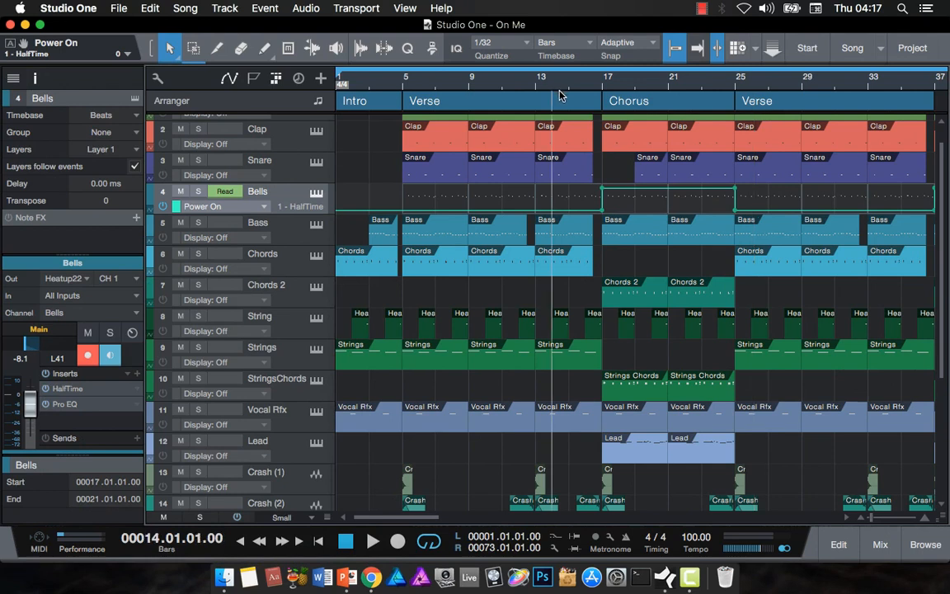
{"action": "left_click", "coordinate": [198, 191]}
{"action": "key", "text": "space"}
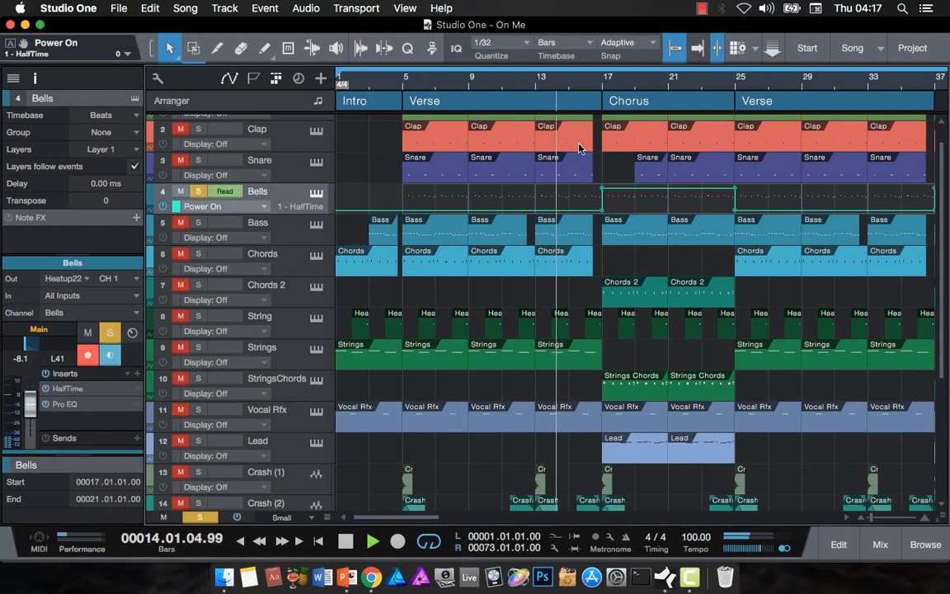
{"action": "left_click", "coordinate": [97, 388]}
{"action": "left_click_drag", "start_coordinate": [347, 316], "coordinate": [360, 123]}
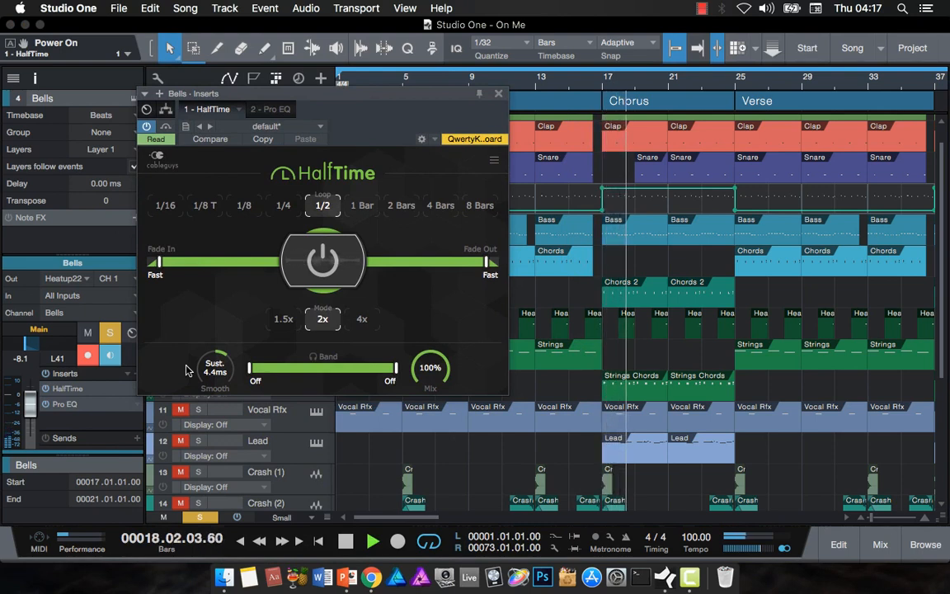
{"action": "left_click", "coordinate": [498, 95]}
{"action": "key", "text": "space"}
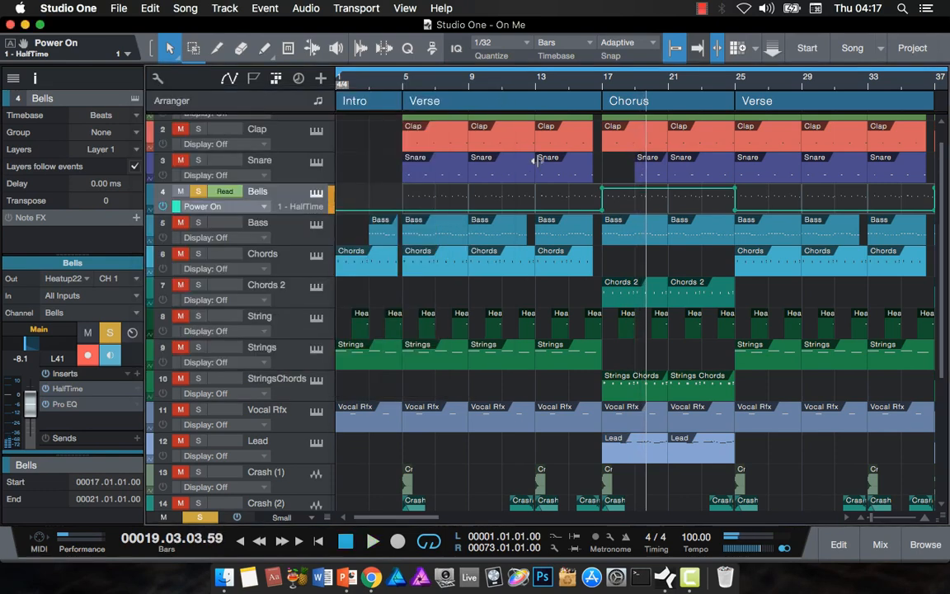
{"action": "left_click", "coordinate": [199, 191]}
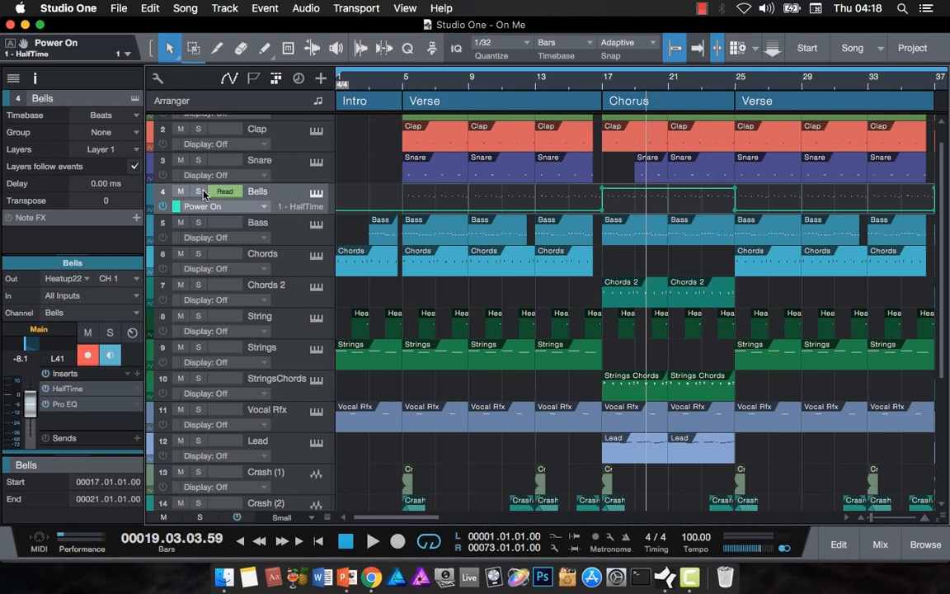
- Solo the Bells track again, continue playback in the first chorus, stop it, and clear the solo
{"action": "left_click", "coordinate": [203, 192]}
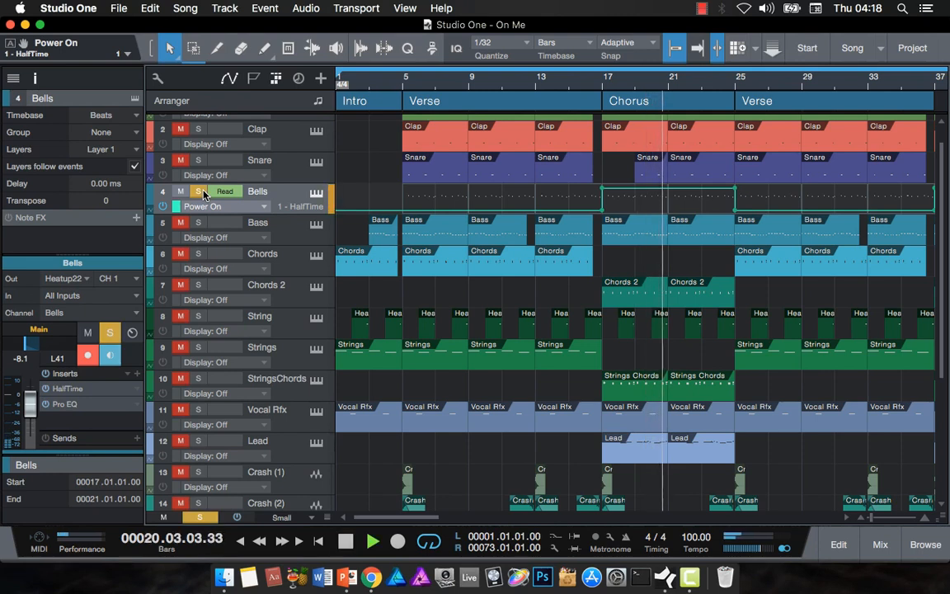
{"action": "key", "text": "space"}
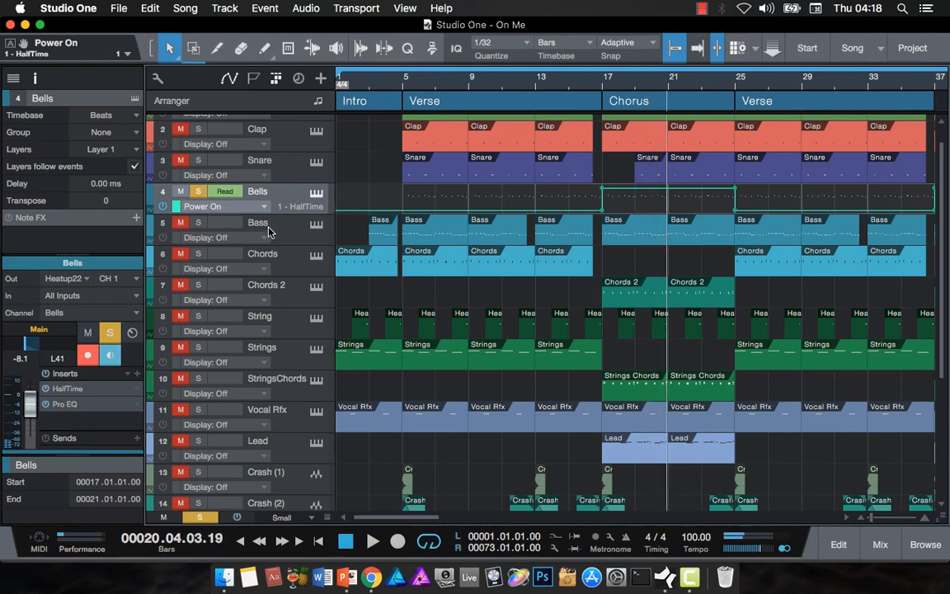
{"action": "left_click", "coordinate": [198, 191]}
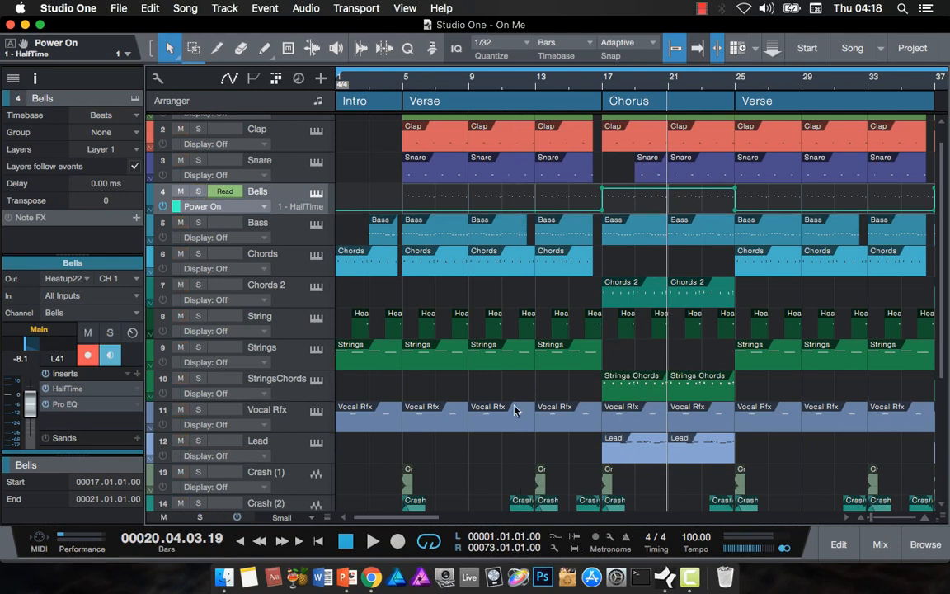
- Hide the inspector, fit the whole arrangement in the timeline, and select the Intro, first Verse and first Chorus sections in turn
{"action": "left_click", "coordinate": [35, 78]}
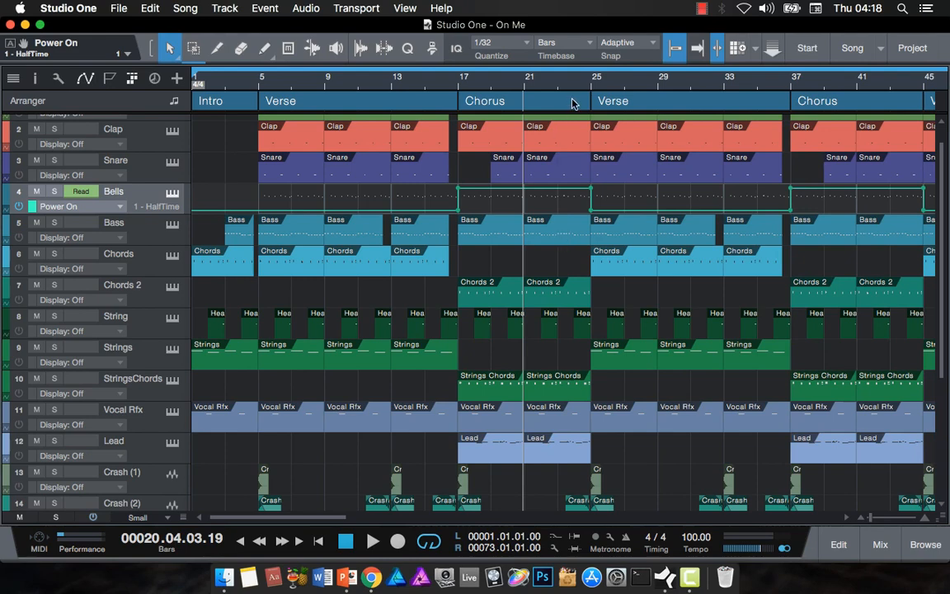
{"action": "left_click_drag", "start_coordinate": [578, 82], "coordinate": [514, 70]}
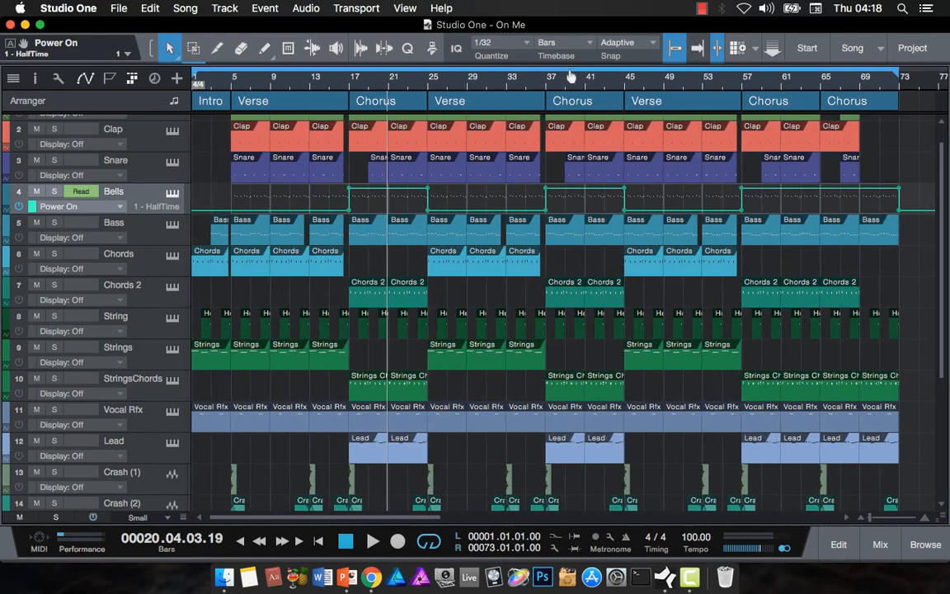
{"action": "scroll", "coordinate": [536, 251], "scroll_direction": "down", "scroll_amount": 5}
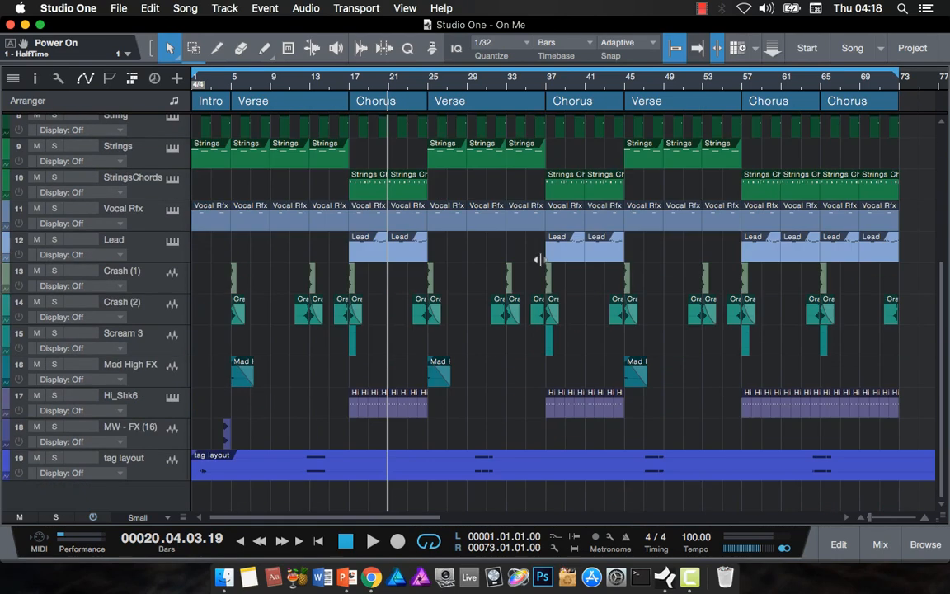
{"action": "scroll", "coordinate": [538, 259], "scroll_direction": "up", "scroll_amount": 5}
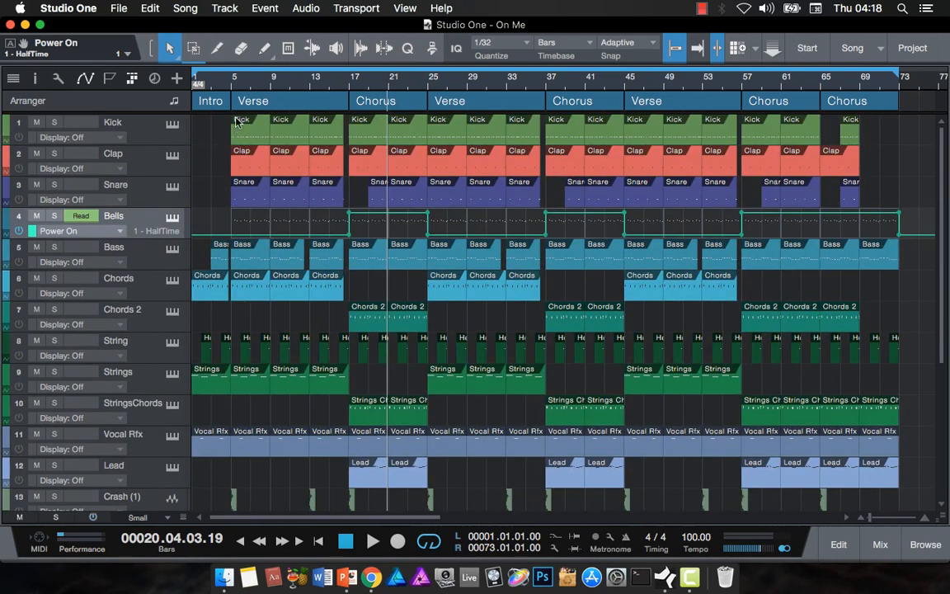
{"action": "left_click", "coordinate": [208, 102]}
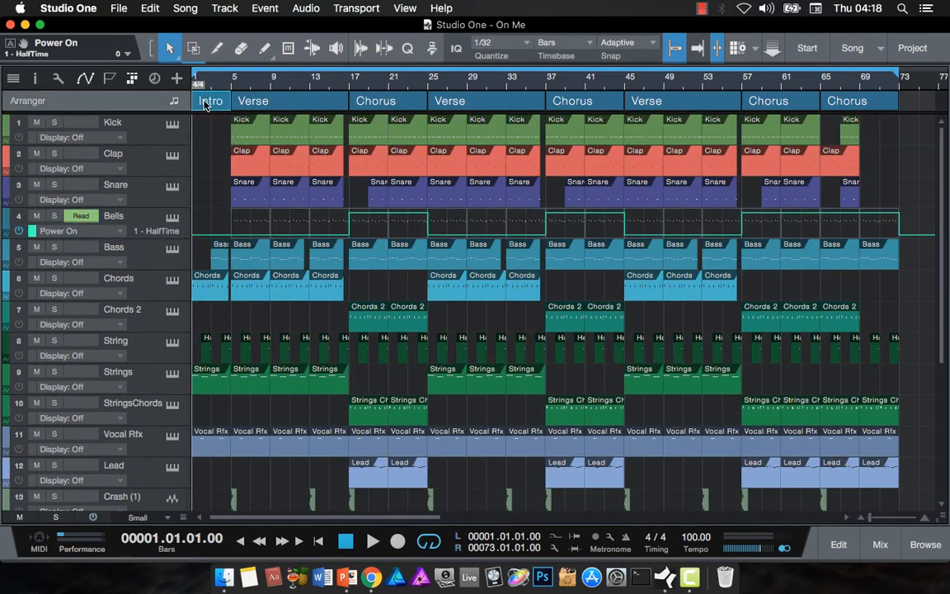
{"action": "left_click", "coordinate": [272, 104]}
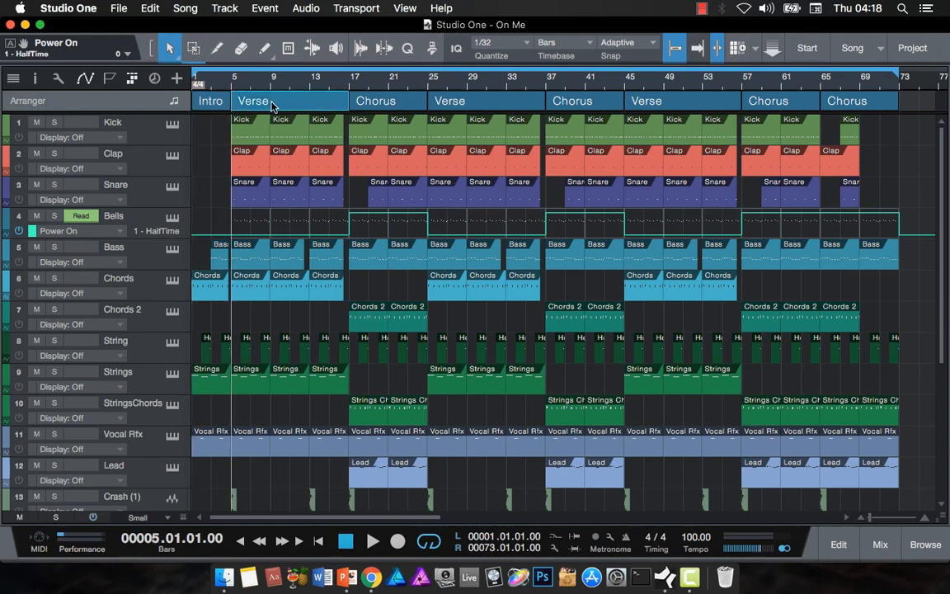
{"action": "left_click", "coordinate": [382, 101]}
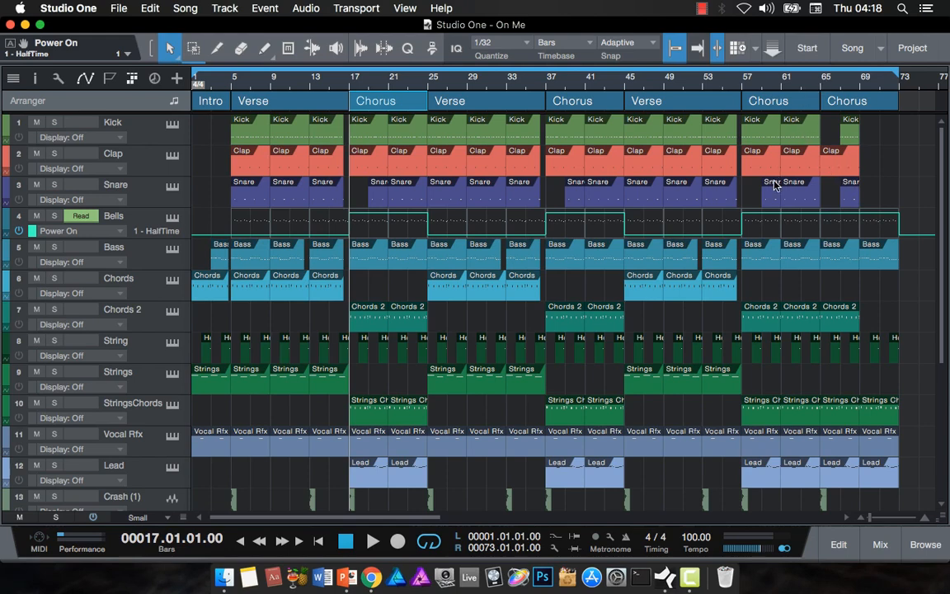
- Review the layout of all tracks across the full arrangement, from Kick down to tag layout
{"action": "scroll", "coordinate": [775, 186], "scroll_direction": "down", "scroll_amount": 6}
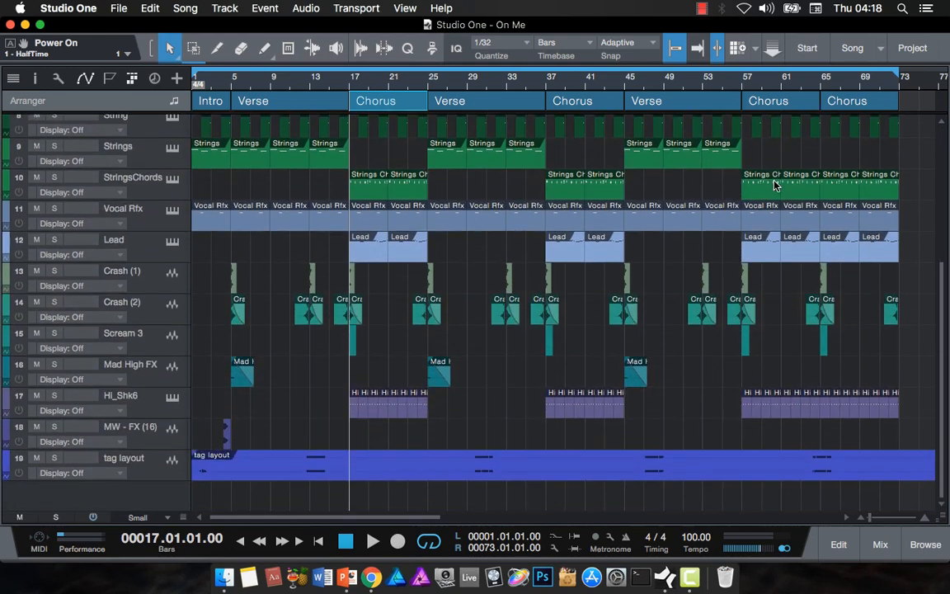
{"action": "scroll", "coordinate": [776, 185], "scroll_direction": "up", "scroll_amount": 6}
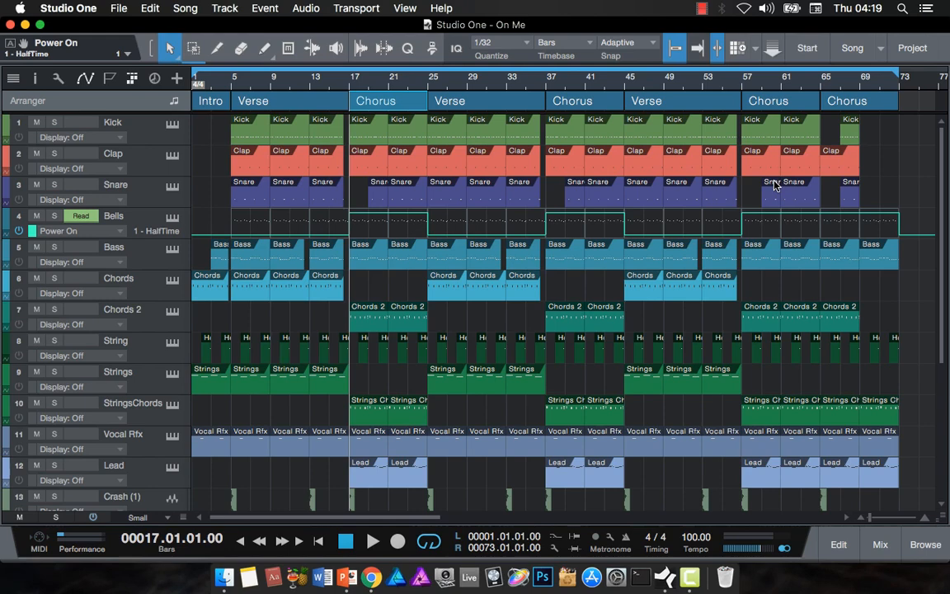
{"action": "scroll", "coordinate": [773, 186], "scroll_direction": "down", "scroll_amount": 7}
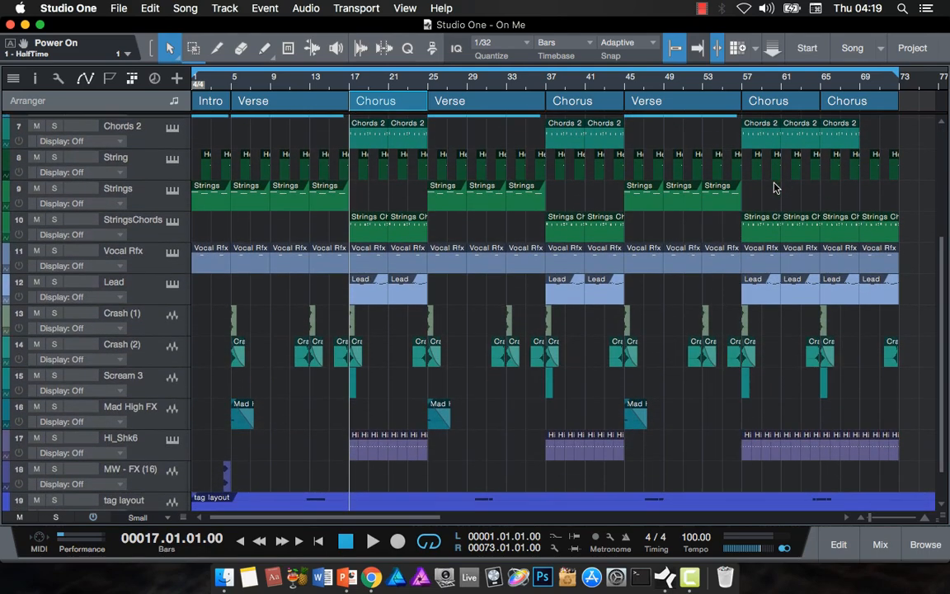
{"action": "scroll", "coordinate": [784, 165], "scroll_direction": "up", "scroll_amount": 7}
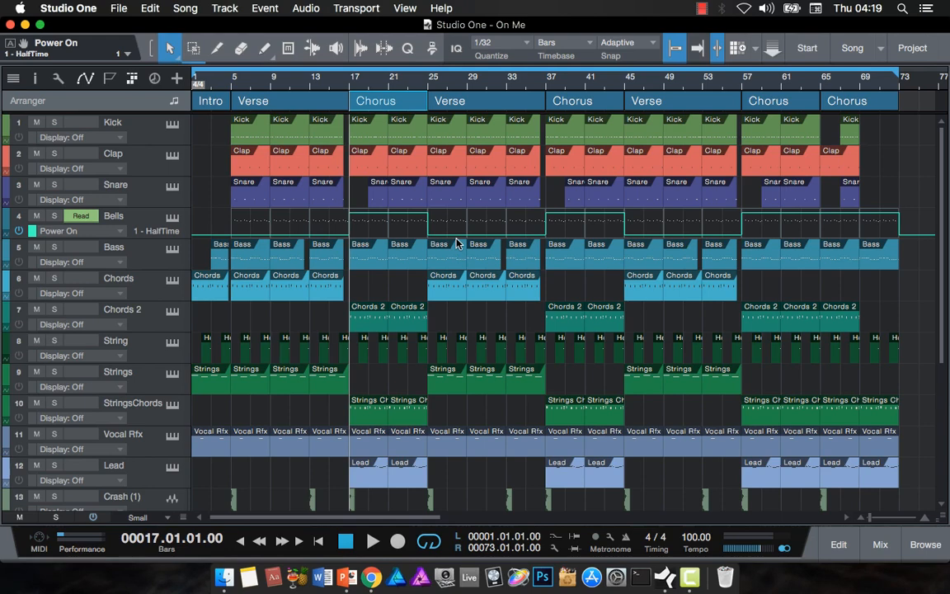
{"action": "scroll", "coordinate": [495, 264], "scroll_direction": "down", "scroll_amount": 5}
{"action": "scroll", "coordinate": [517, 280], "scroll_direction": "up", "scroll_amount": 1}
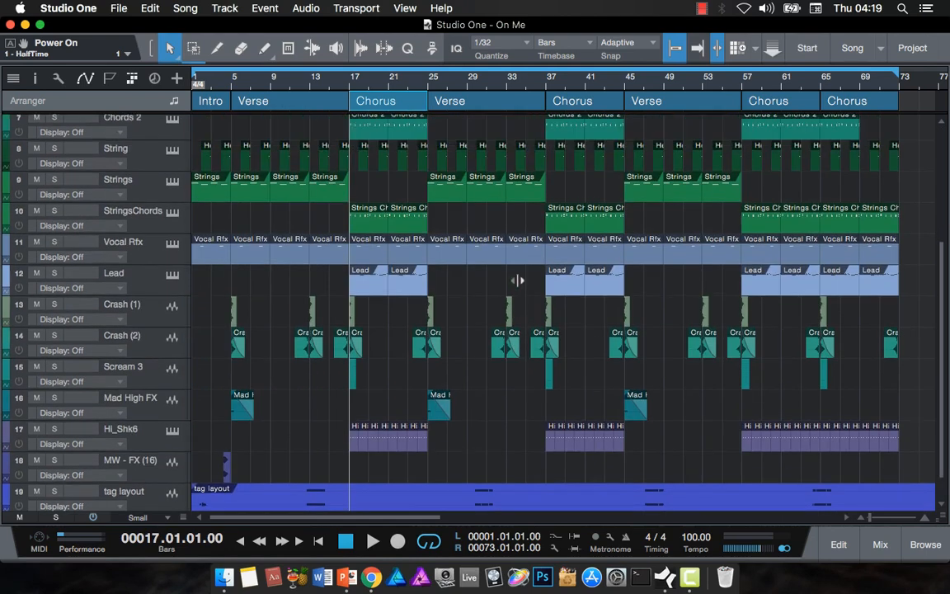
{"action": "scroll", "coordinate": [517, 281], "scroll_direction": "up", "scroll_amount": 5}
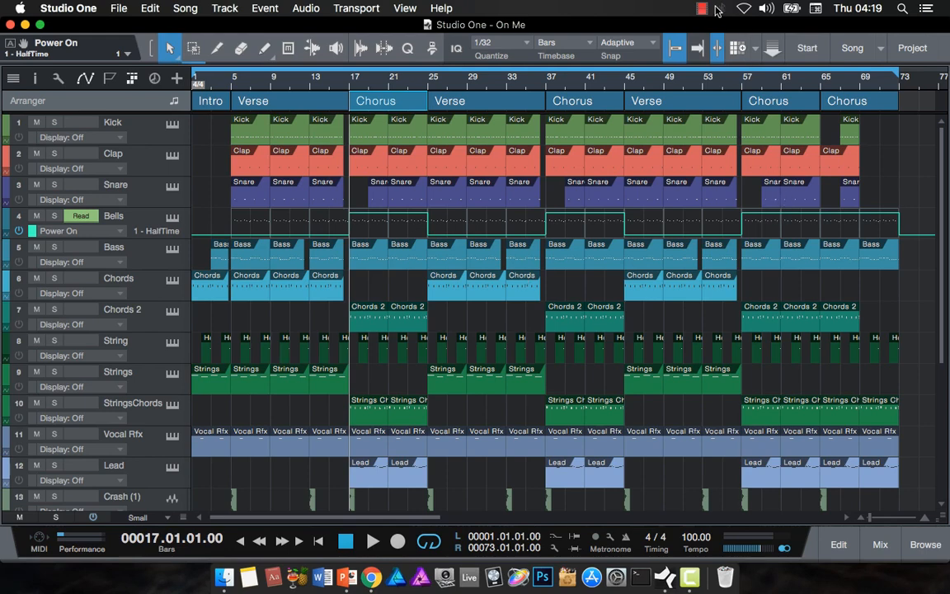
{"action": "left_click", "coordinate": [702, 9]}
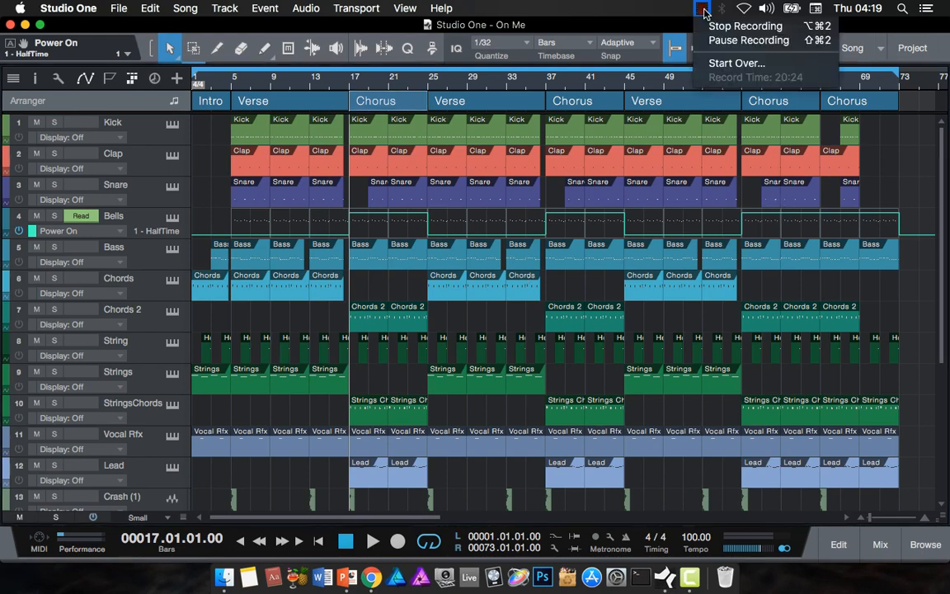